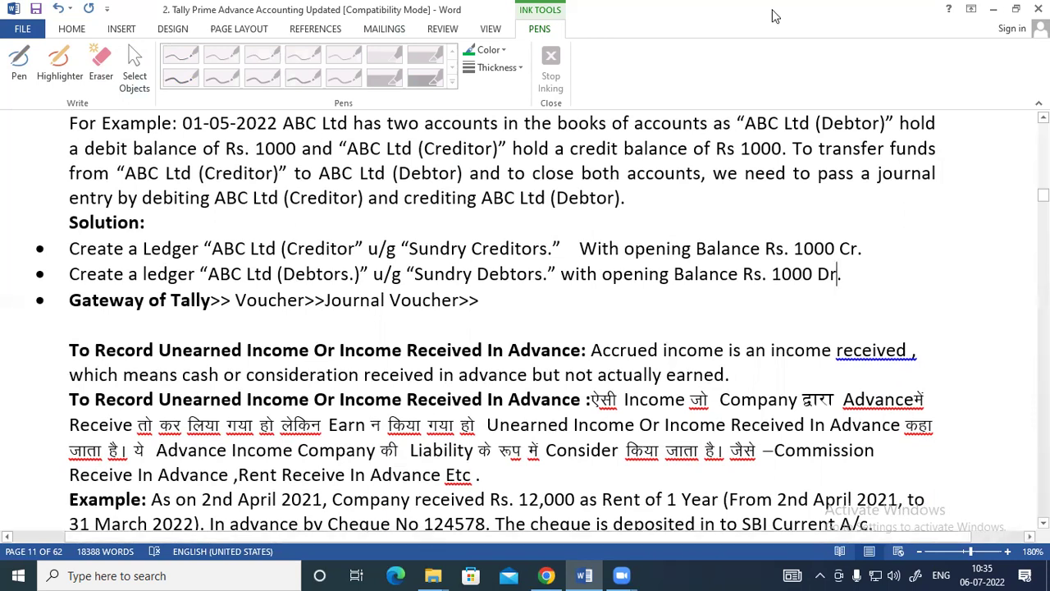
# - Append 'Date:F2: 01 May 2022' to the journal voucher step, followed by a blank unbulleted line
pyautogui.scroll(-1, 367, 325)
pyautogui.scroll(3, 503, 432)
pyautogui.click(503, 432)
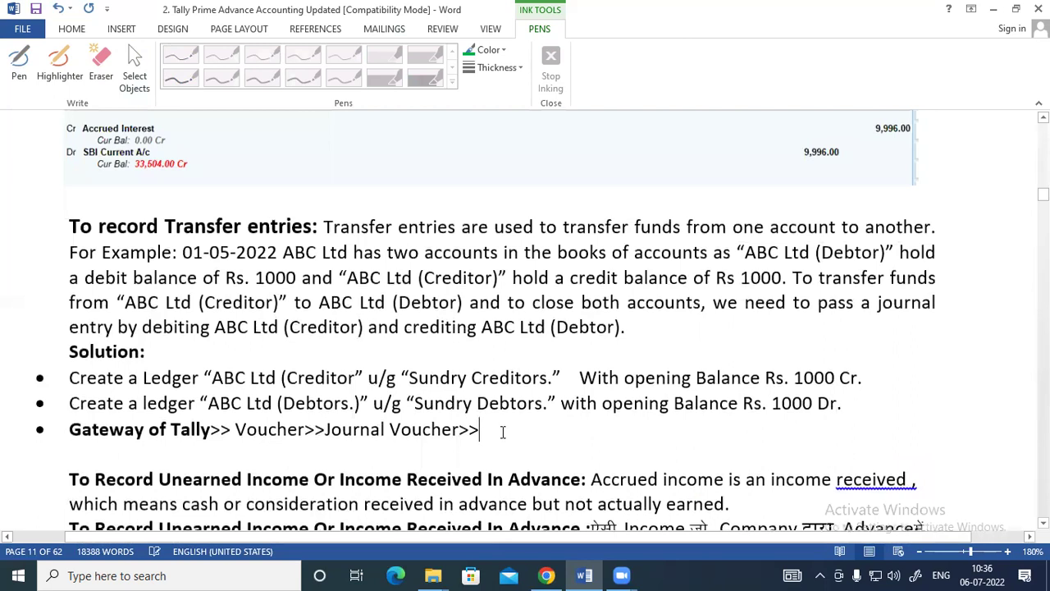
pyautogui.press('Return')
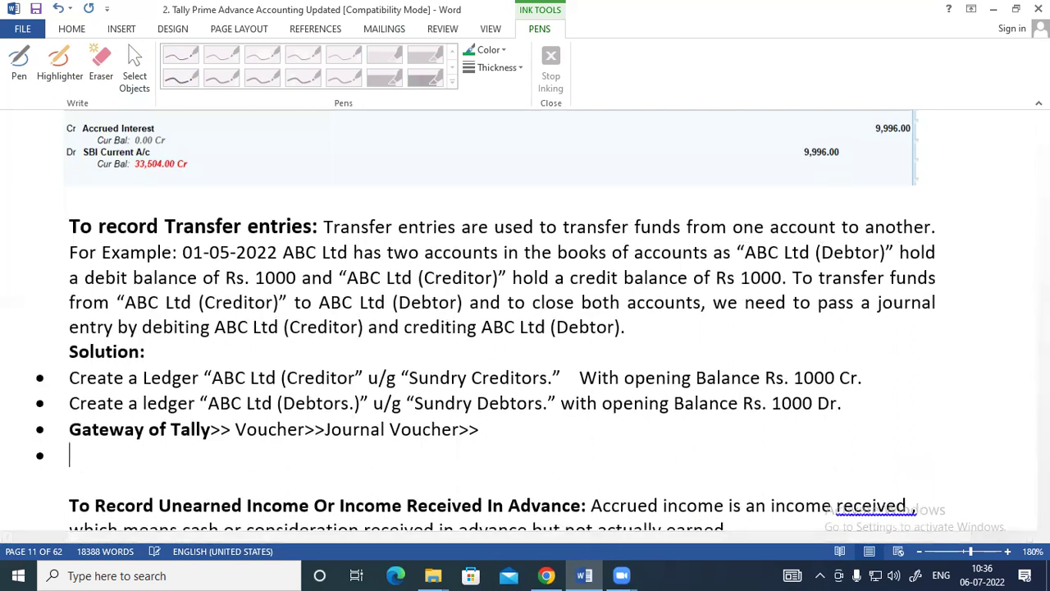
pyautogui.press('BackSpace')
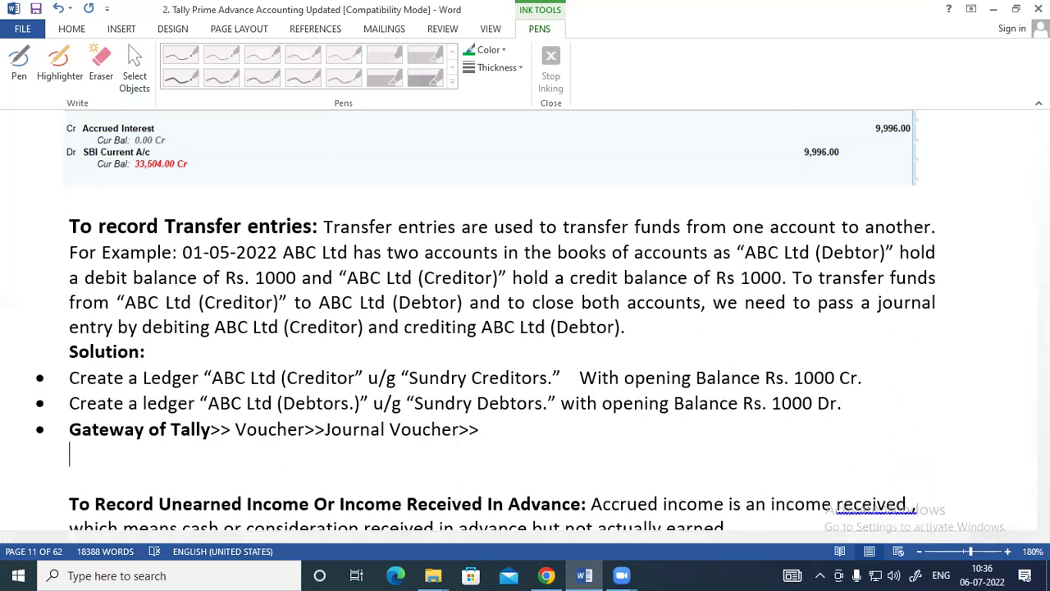
pyautogui.click(483, 435)
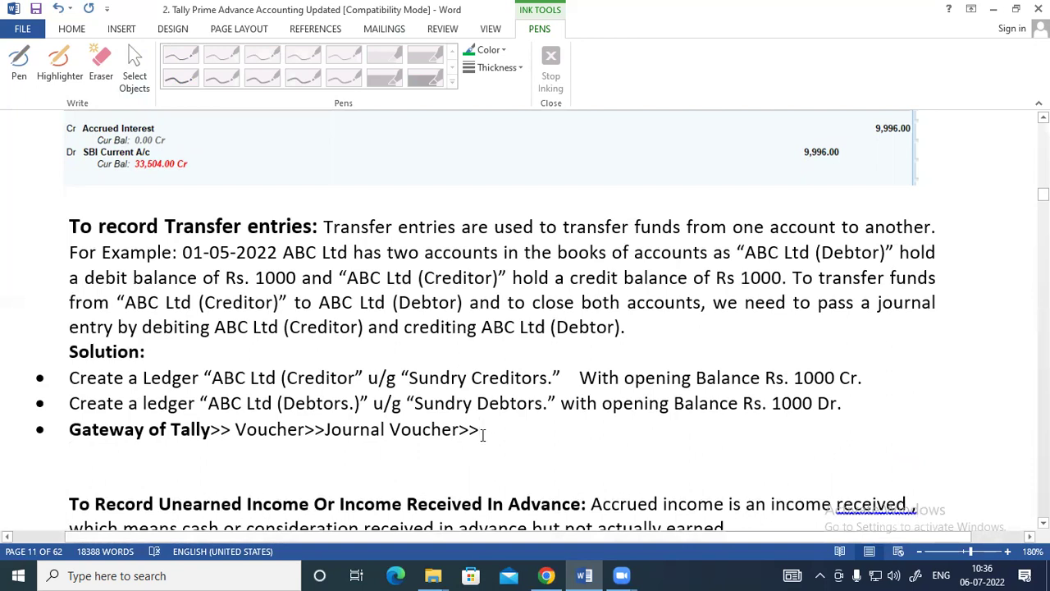
pyautogui.write('Date')
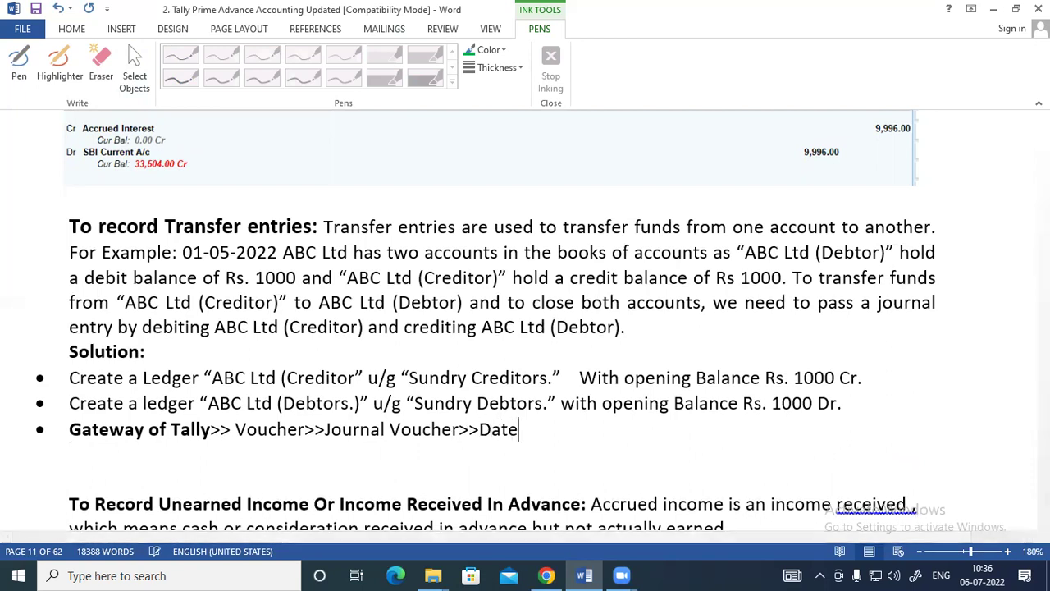
pyautogui.write(':F2: 01 May 2022')
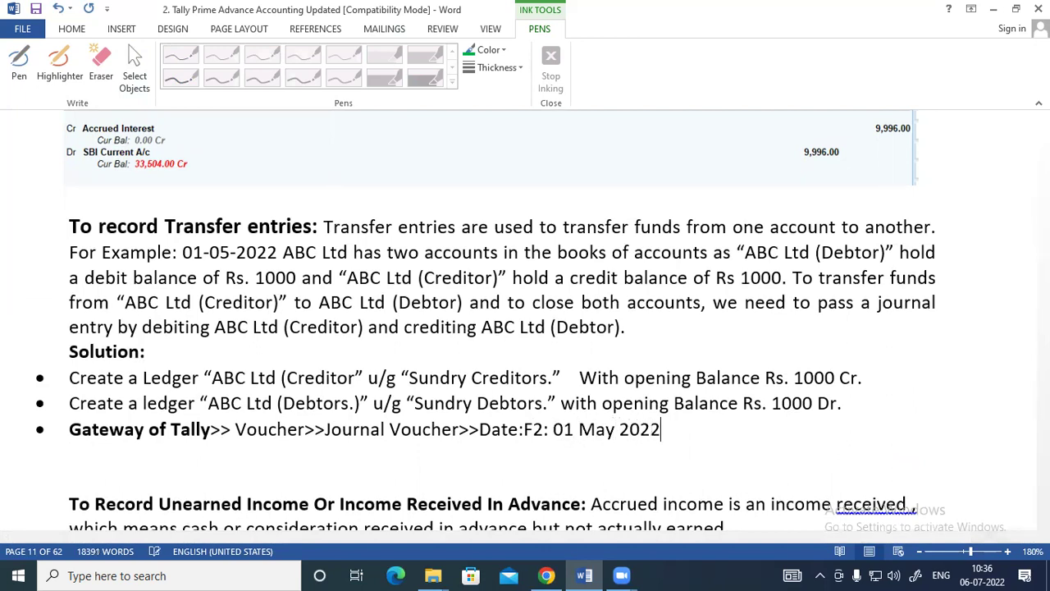
pyautogui.press('Return')
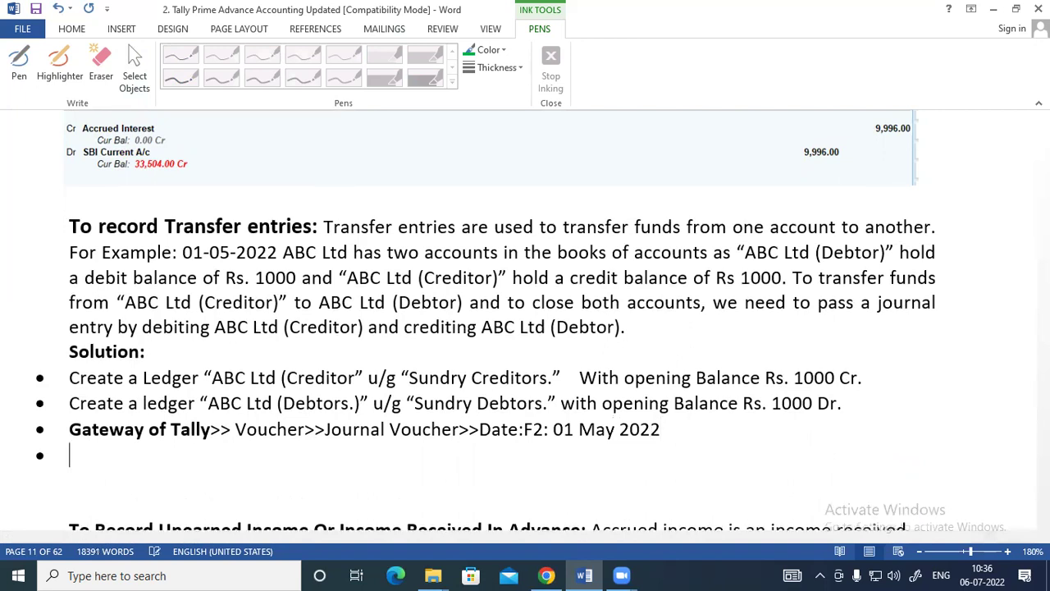
pyautogui.press('BackSpace')
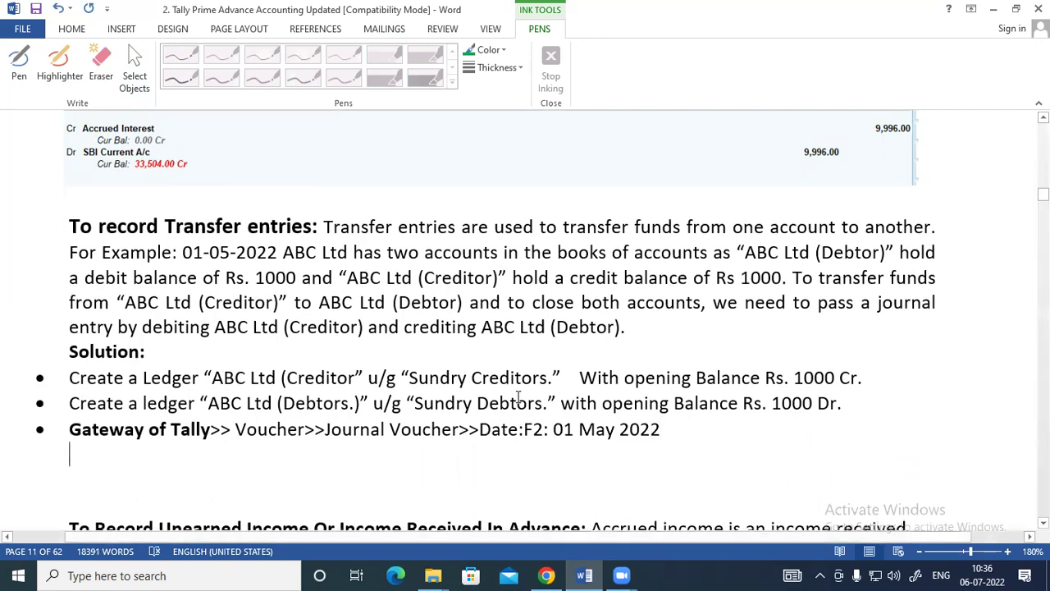
# - Minimize the Word notes
pyautogui.scroll(-3, 512, 403)
pyautogui.scroll(1, 487, 399)
pyautogui.scroll(1, 487, 399)
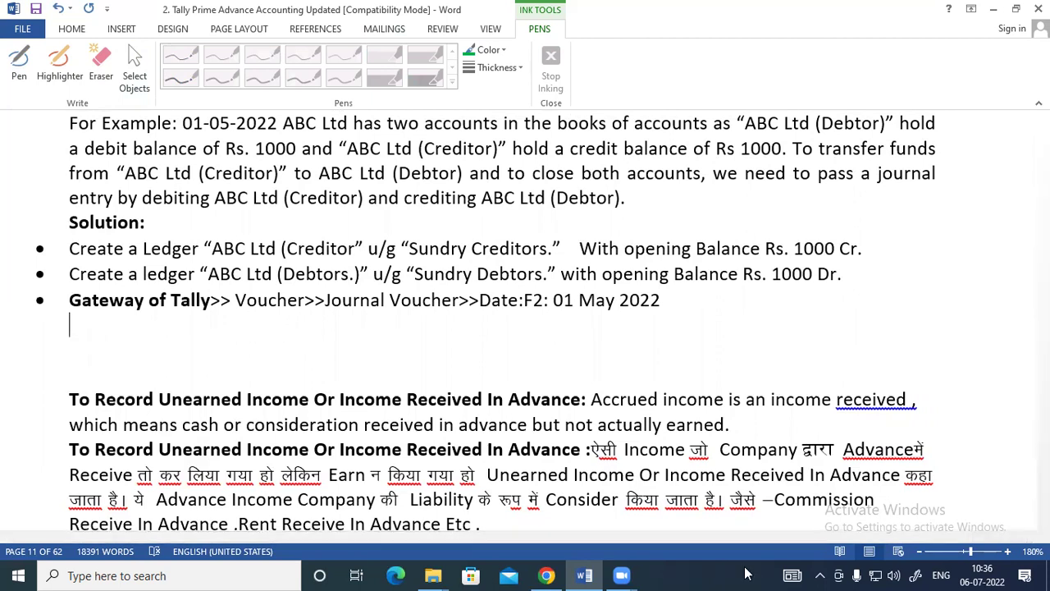
pyautogui.click(995, 10)
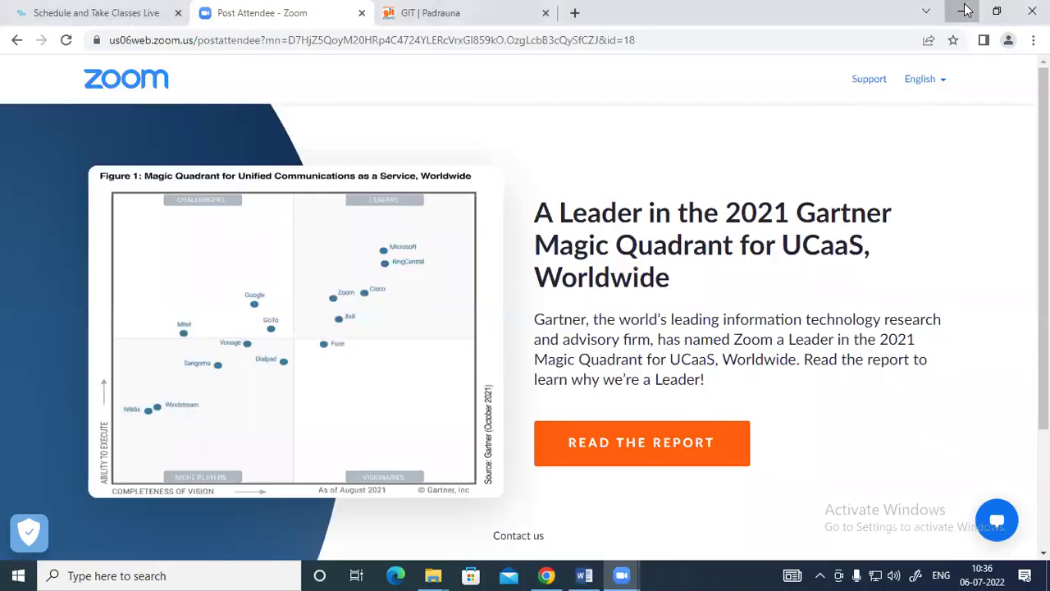
# - Launch TallyPrime from the desktop shortcut and continue in Educational Mode
pyautogui.click(965, 10)
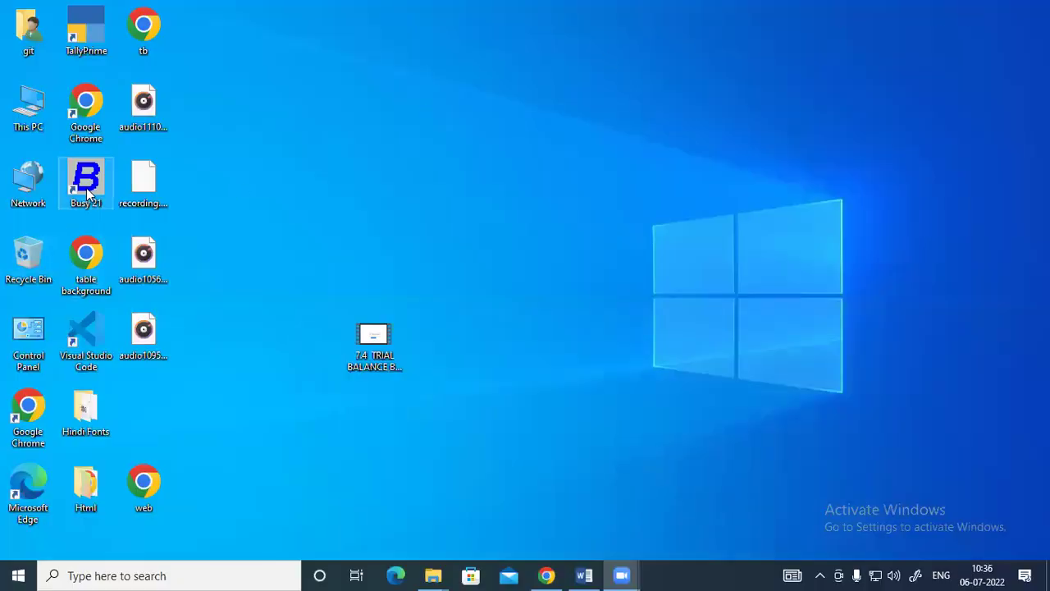
pyautogui.doubleClick(85, 37)
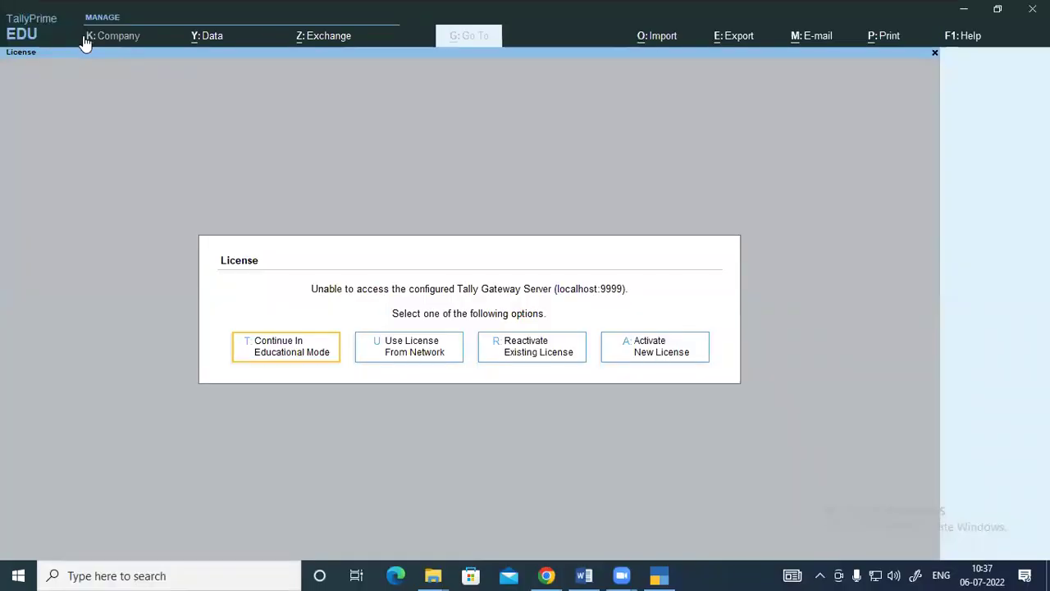
pyautogui.click(261, 352)
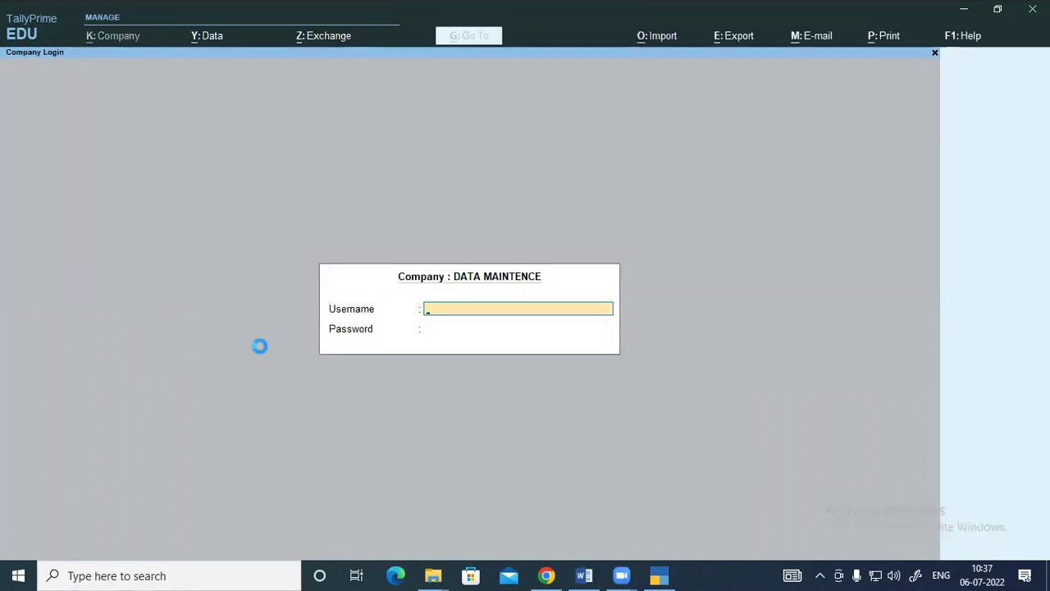
# - Log into GAYATRI COMPUTERS PVT LTD with the company username and password
pyautogui.press('Escape')
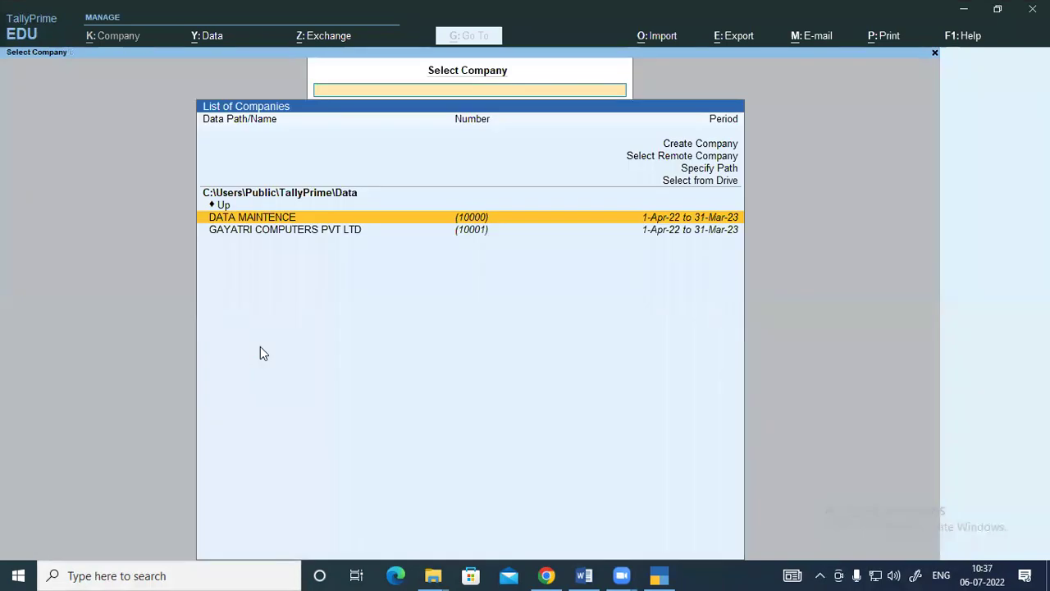
pyautogui.press('Down')
pyautogui.press('Return')
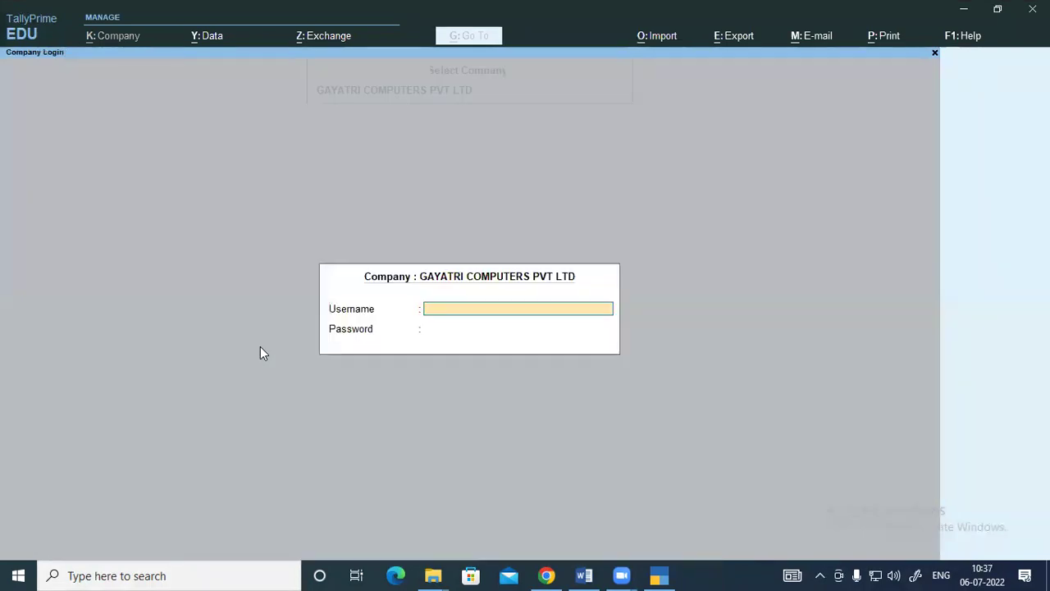
pyautogui.press('Return')
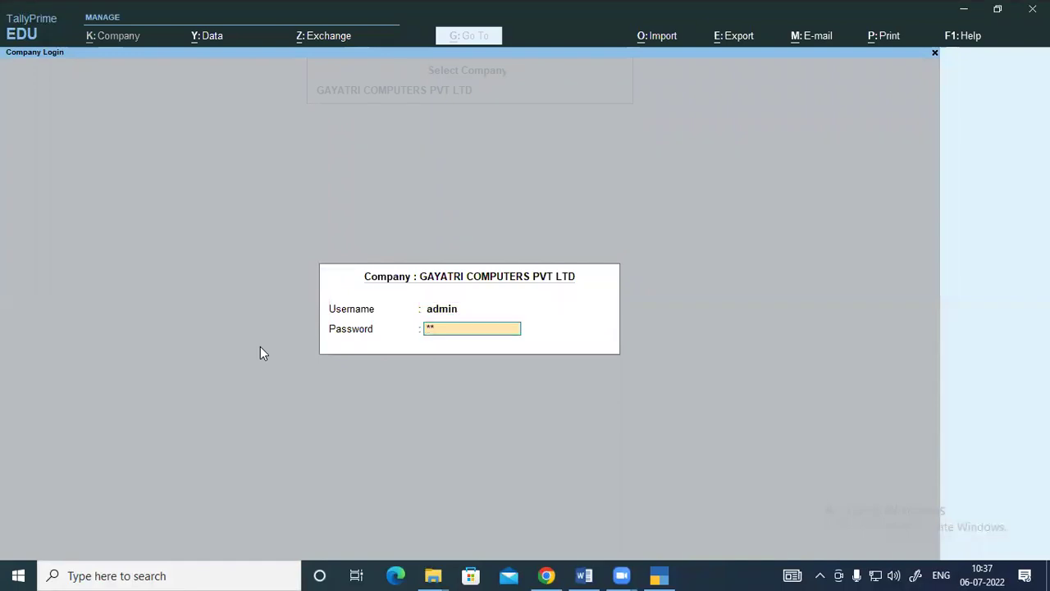
pyautogui.press('Return')
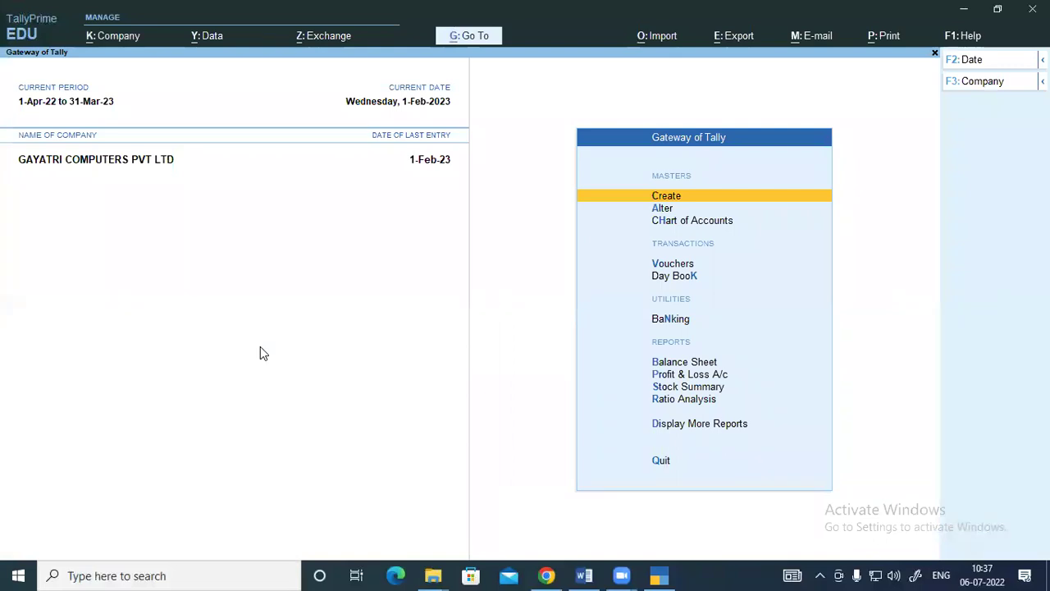
# - Open a new Ledger Creation form from Gateway of Tally > Create
pyautogui.press('Down')
pyautogui.press('Down')
pyautogui.press('Up')
pyautogui.press('Up')
pyautogui.press('Return')
pyautogui.press('Down')
pyautogui.press('Return')
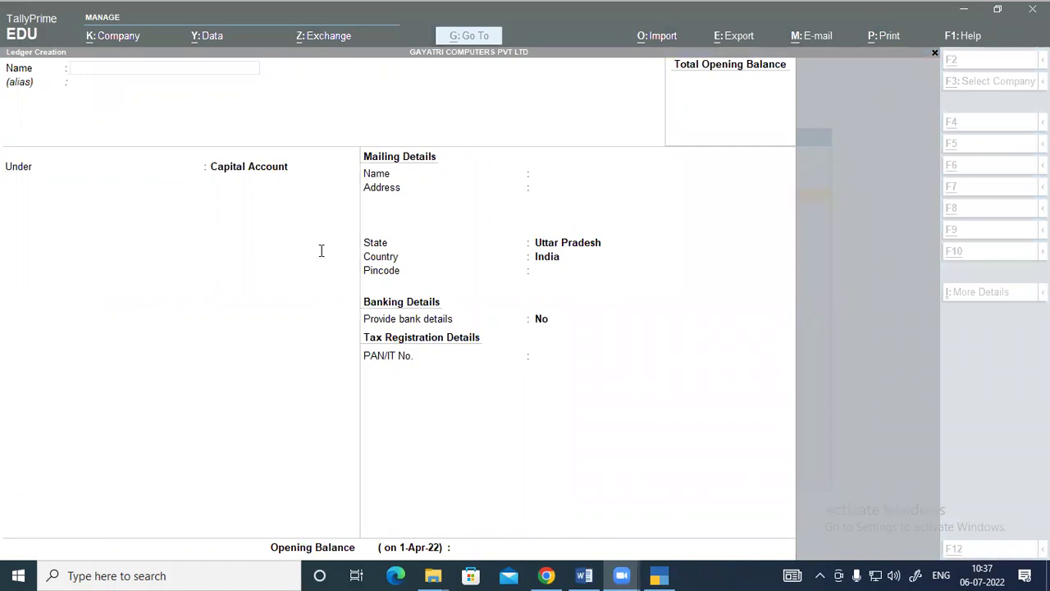
# - Name the ledger 'ABC Ltd (Creditor)' using the name copied from the Word notes
pyautogui.hotkey('alt', 'Tab')
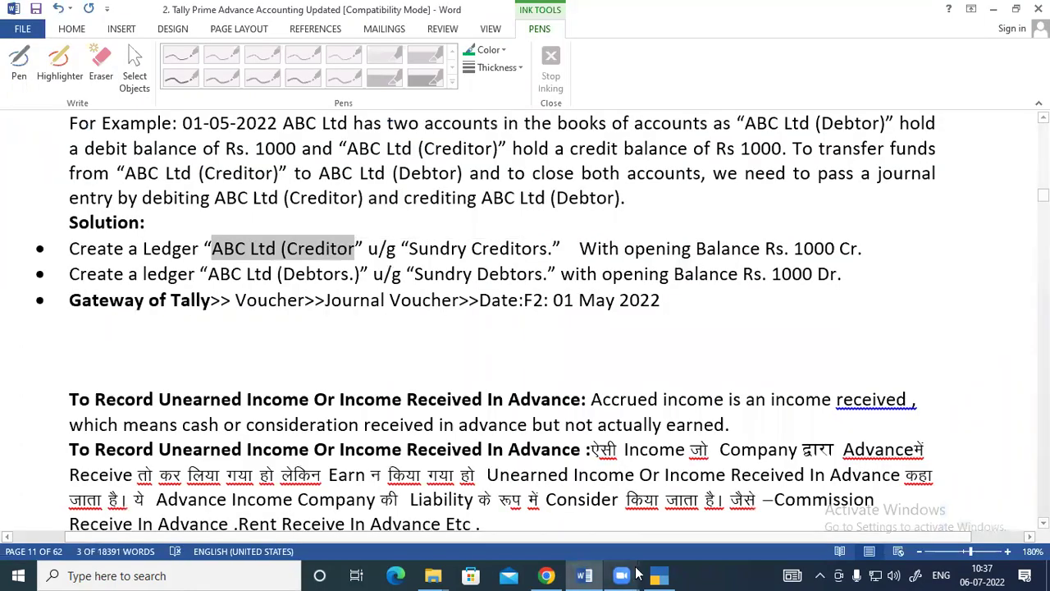
pyautogui.click(660, 574)
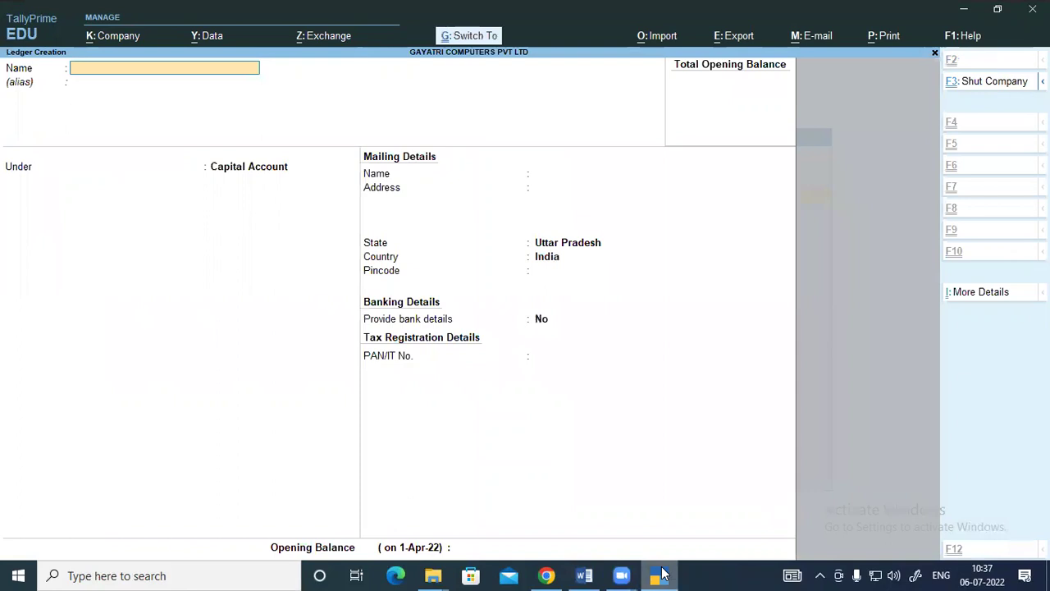
pyautogui.write('ABC Ltd (Creditor')
pyautogui.press('Return')
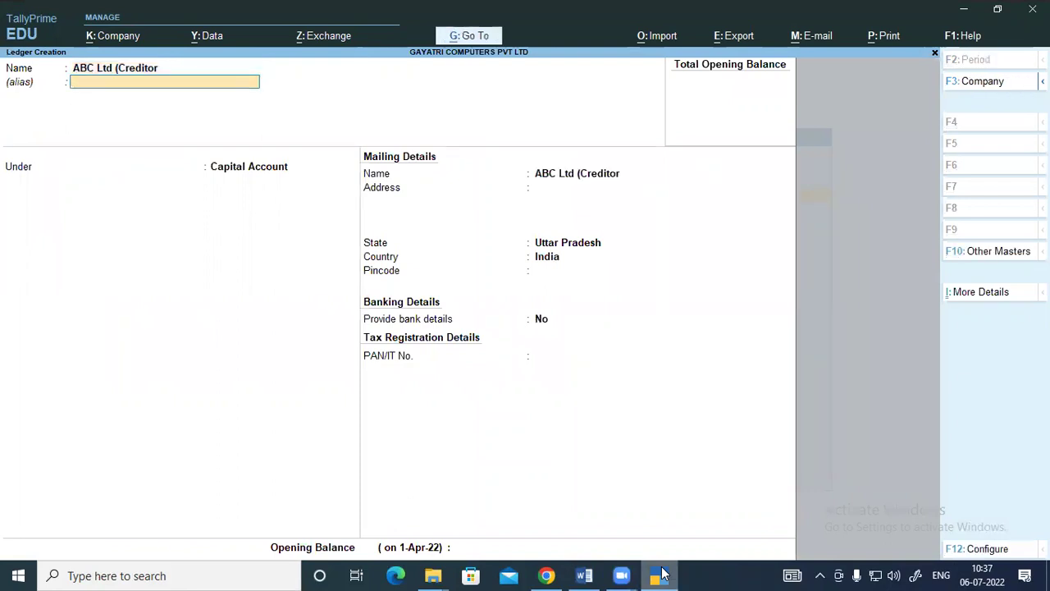
pyautogui.press('BackSpace')
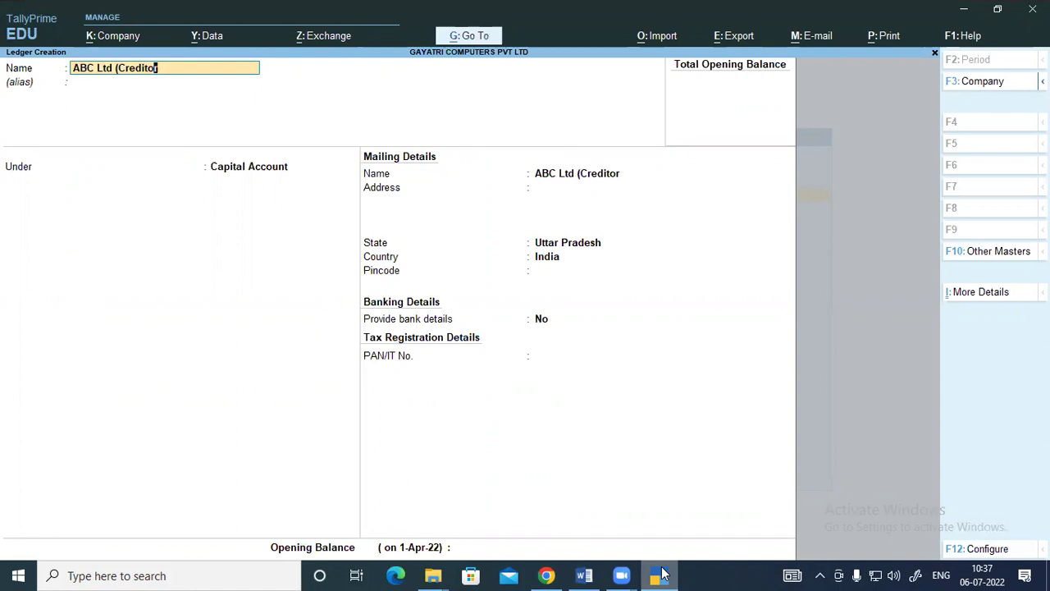
pyautogui.press('BackSpace')
pyautogui.write(')')
# - Place the ledger under Sundry Creditors and save it
pyautogui.press('Return')
pyautogui.press('Return')
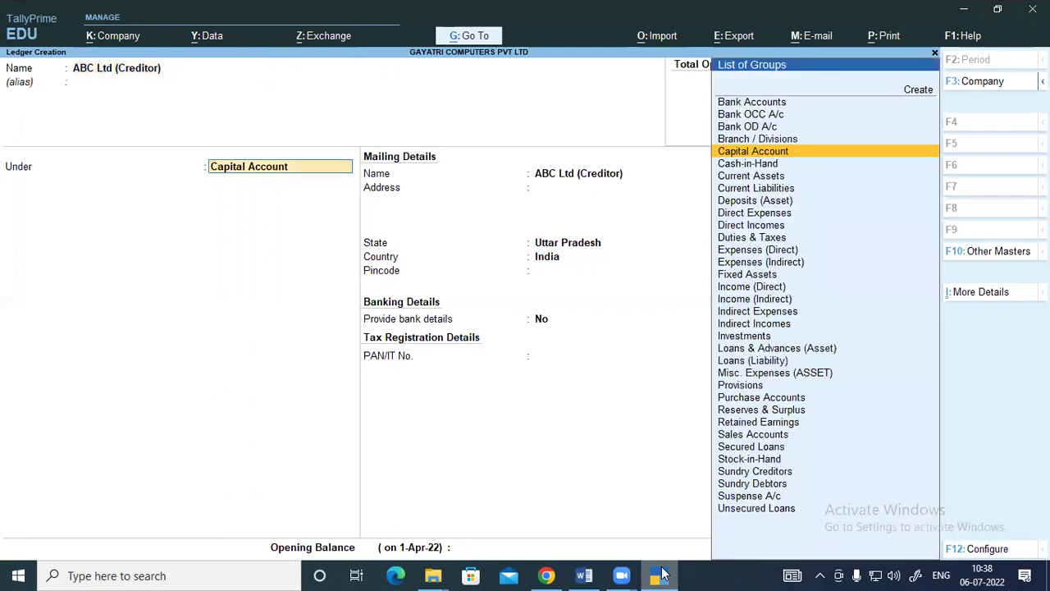
pyautogui.write('Sun')
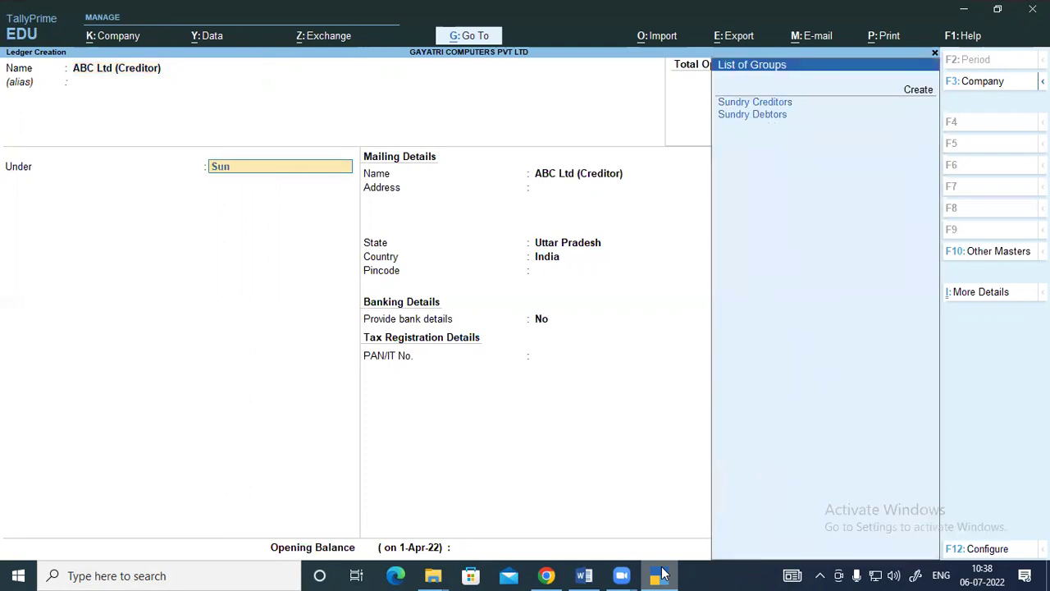
pyautogui.press('Return')
pyautogui.press('Return')
pyautogui.press('Return')
pyautogui.press('Return')
pyautogui.press('Return')
pyautogui.press('Return')
pyautogui.press('Return')
pyautogui.press('Return')
pyautogui.press('Return')
pyautogui.press('Return')
pyautogui.press('Return')
pyautogui.press('Return')
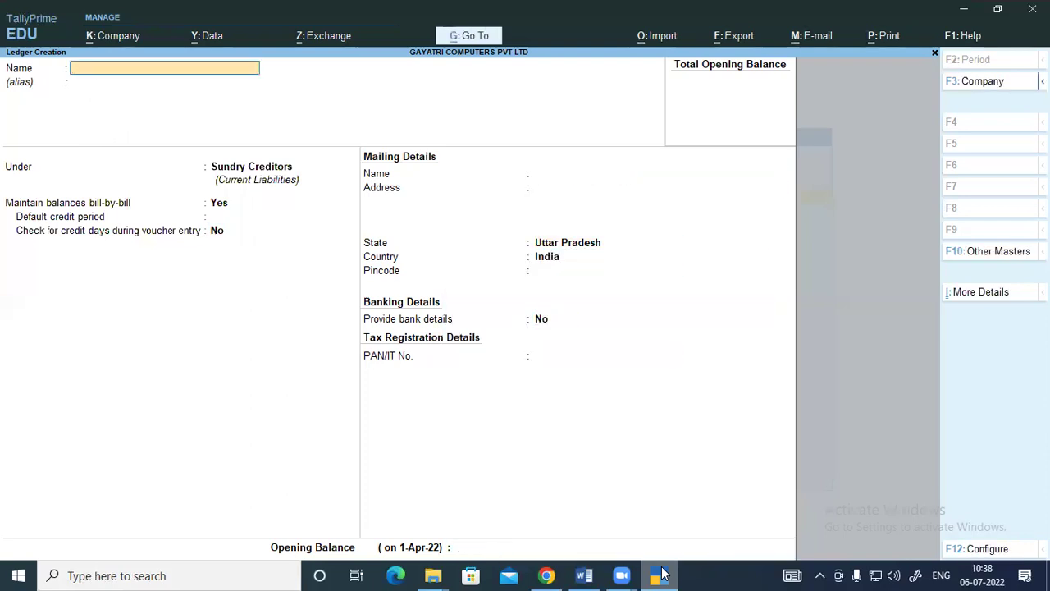
pyautogui.write('Abc')
pyautogui.press('BackSpace')
pyautogui.press('BackSpace')
pyautogui.press('BackSpace')
# - Reopen the ABC Ltd (Creditor) ledger through Master Alteration
pyautogui.press('Escape')
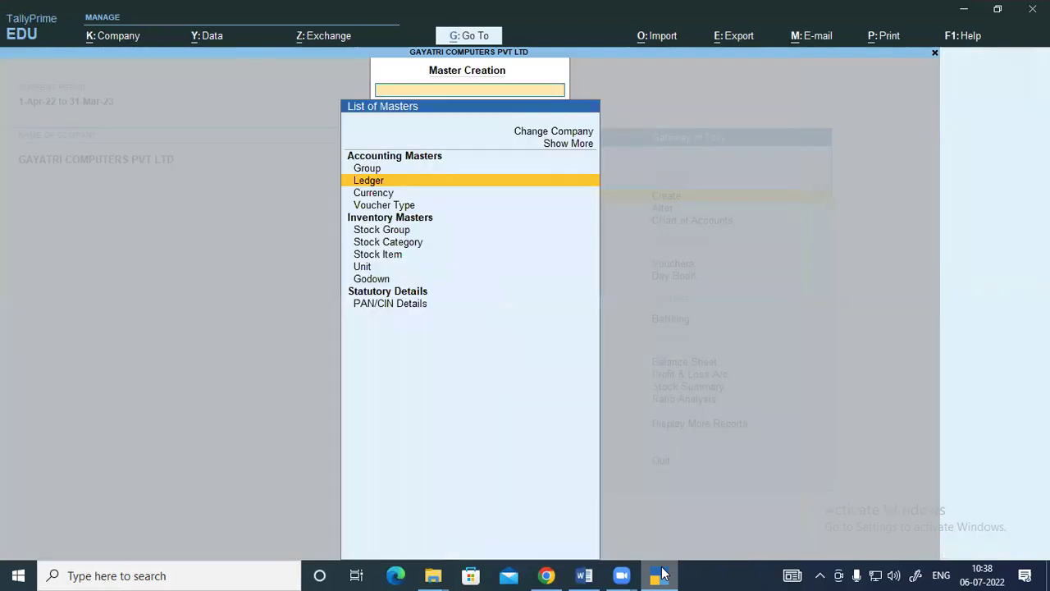
pyautogui.press('Escape')
pyautogui.press('Down')
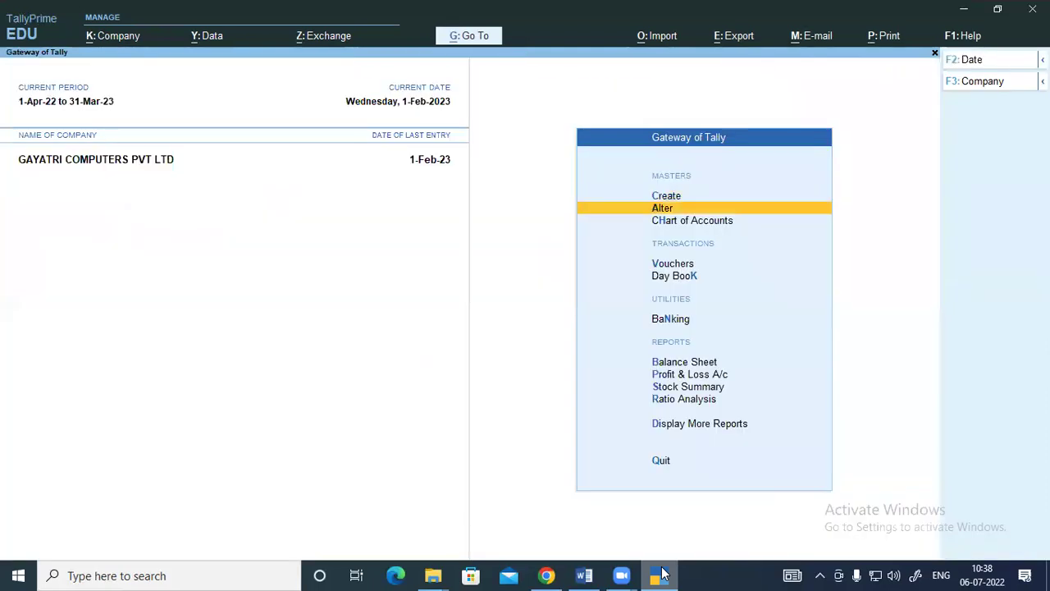
pyautogui.press('Return')
pyautogui.press('Down')
pyautogui.press('Return')
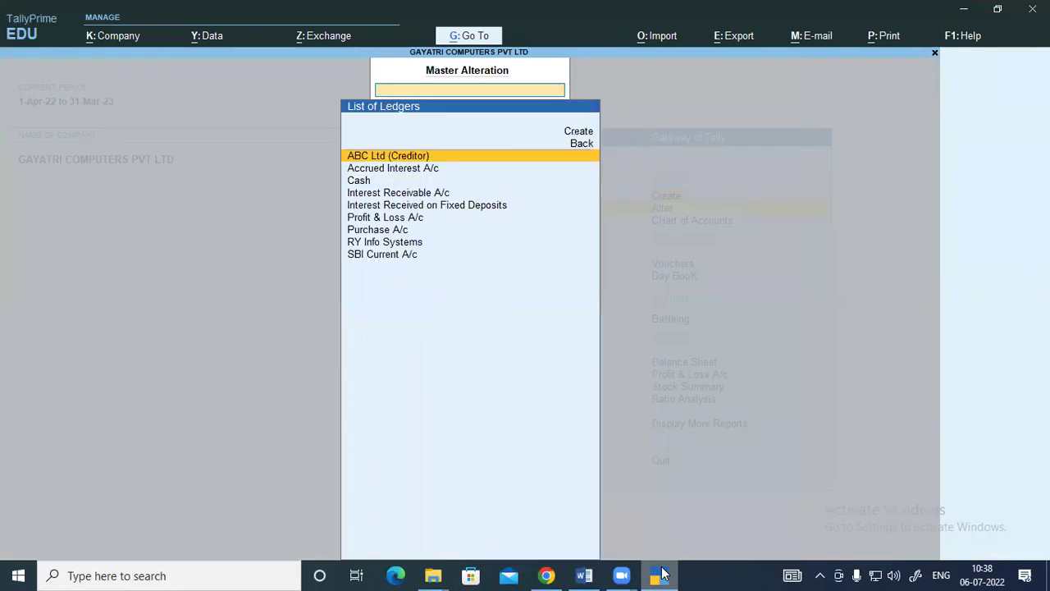
pyautogui.press('Return')
pyautogui.press('Return')
pyautogui.press('Return')
pyautogui.press('Return')
pyautogui.press('Return')
pyautogui.press('Return')
pyautogui.press('Return')
pyautogui.press('Return')
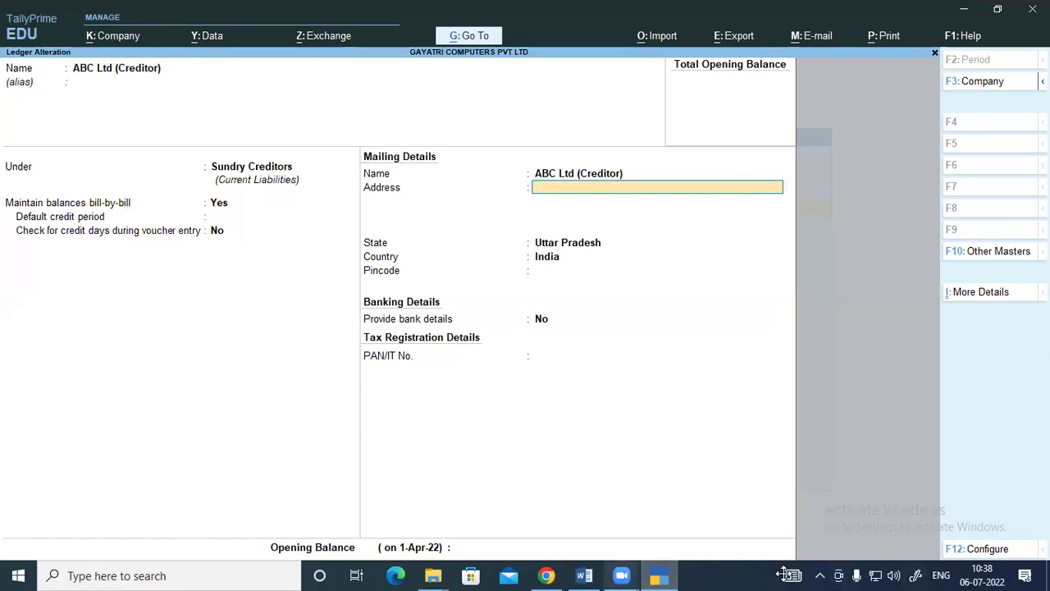
# - Enter a 1,000.00 Cr opening balance and accept the bill-wise breakup
pyautogui.click(483, 548)
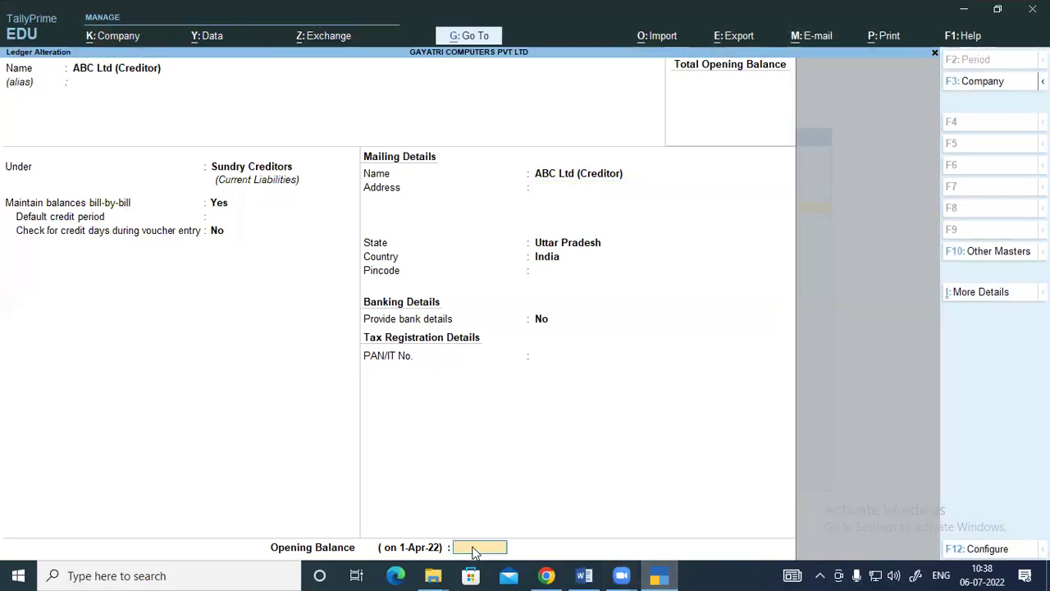
pyautogui.write('1000')
pyautogui.press('Return')
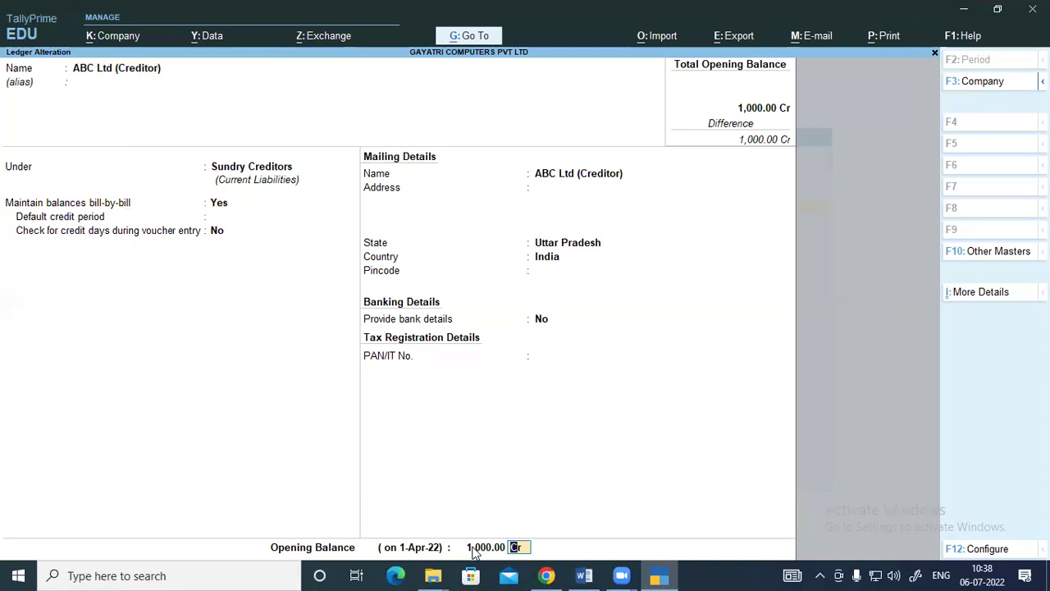
pyautogui.press('Return')
pyautogui.press('Return')
pyautogui.press('Return')
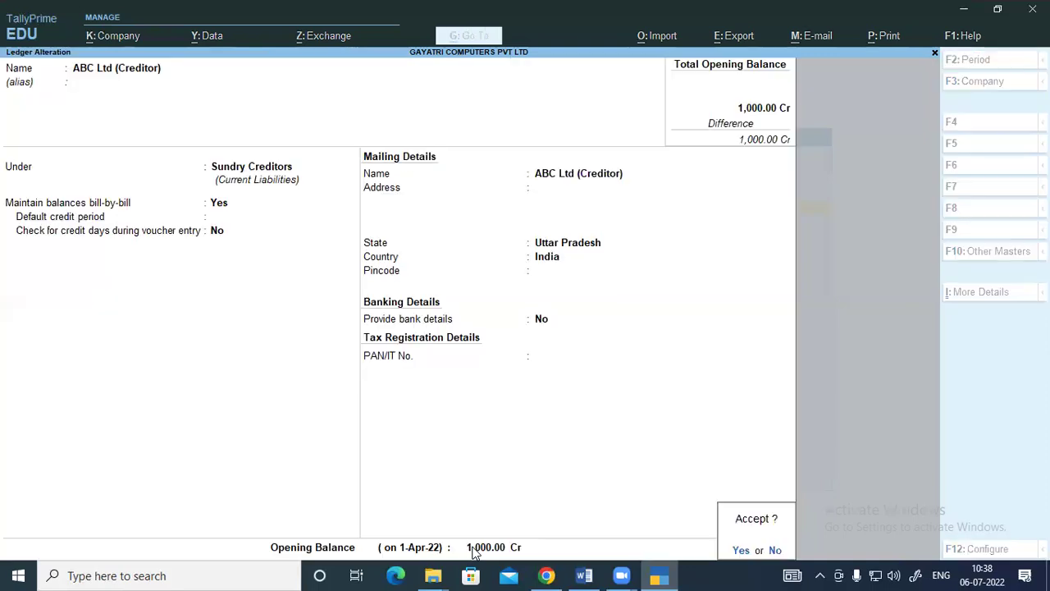
pyautogui.press('Return')
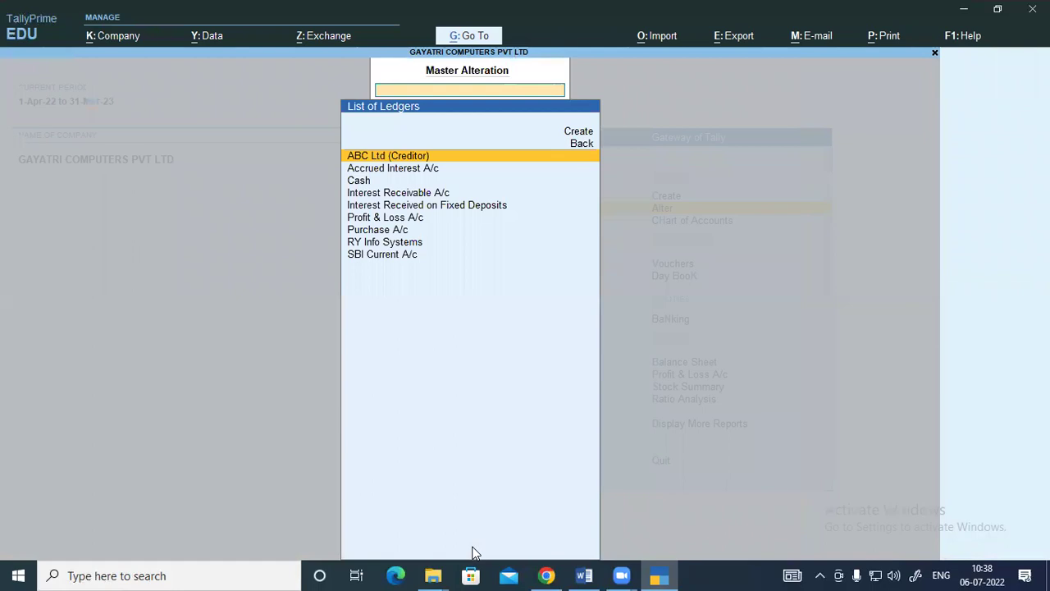
# - Start a new ledger named 'ABC Ltd (Debtors)'
pyautogui.press('Up')
pyautogui.press('Up')
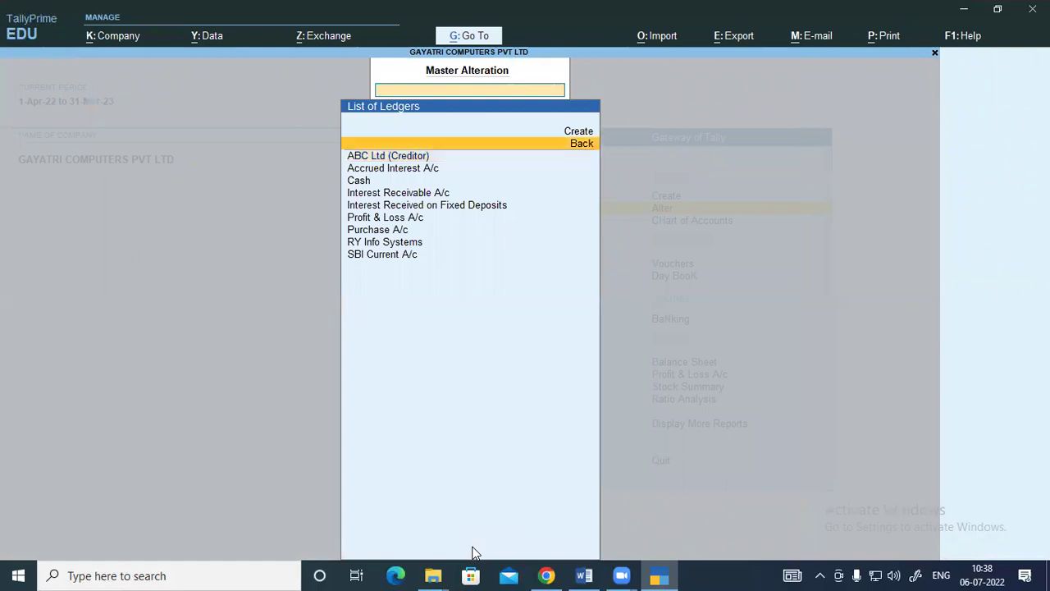
pyautogui.press('Return')
pyautogui.write('Ac=')
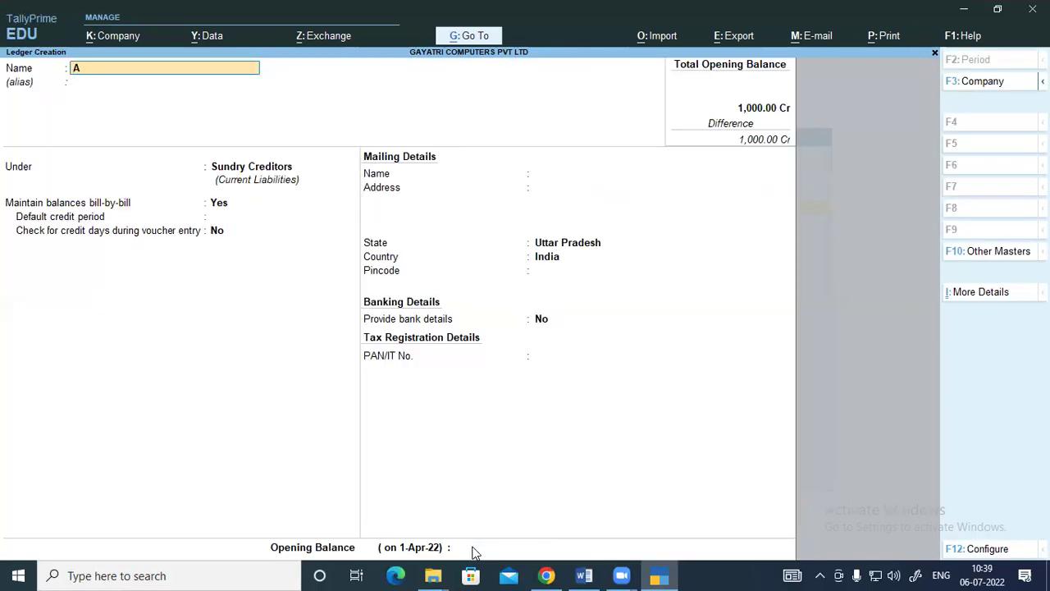
pyautogui.press('BackSpace')
pyautogui.press('BackSpace')
pyautogui.write('BC Ltd (Debtors)')
pyautogui.press('Return')
pyautogui.press('Return')
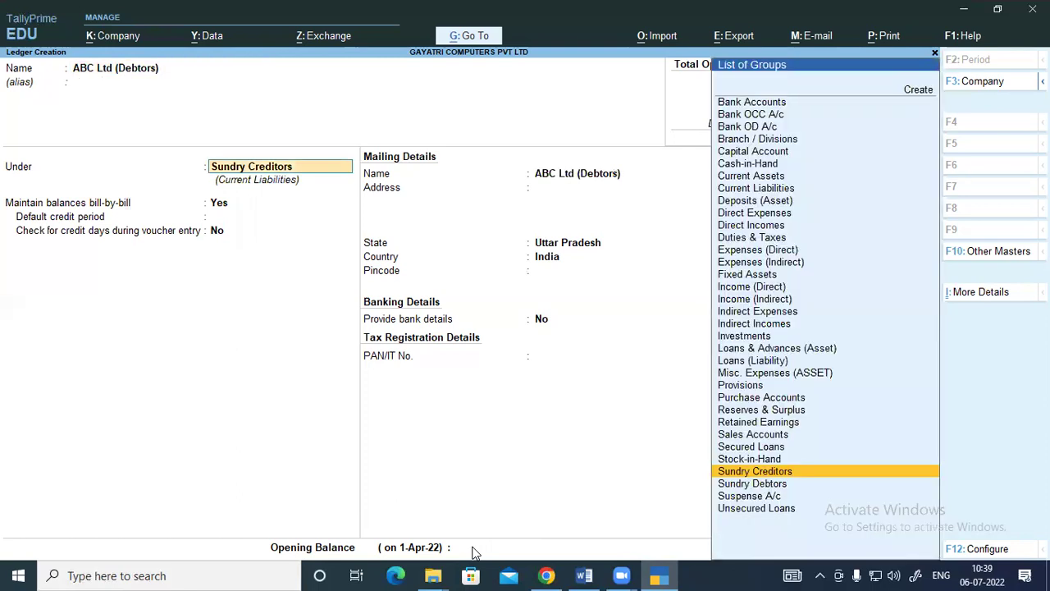
# - Group it under Sundry Debtors with a 1,000 Dr opening balance and save
pyautogui.write('Sun')
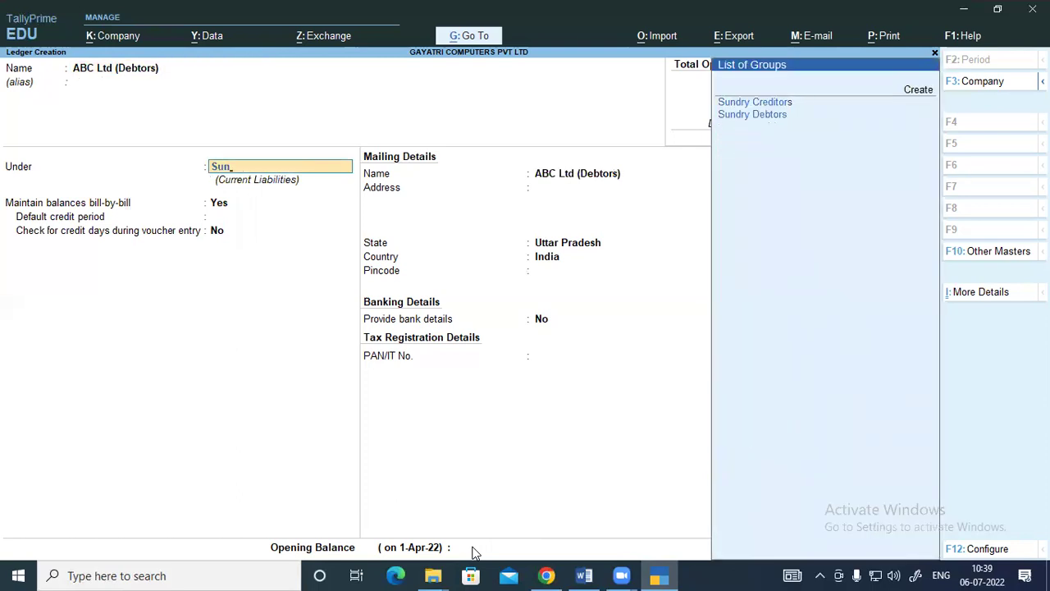
pyautogui.press('Down')
pyautogui.press('Return')
pyautogui.press('Return')
pyautogui.press('Return')
pyautogui.press('Return')
pyautogui.press('Return')
pyautogui.press('Return')
pyautogui.press('Return')
pyautogui.press('Return')
pyautogui.press('Return')
pyautogui.press('Return')
pyautogui.press('Return')
pyautogui.write('1000')
pyautogui.press('Return')
pyautogui.press('Return')
pyautogui.press('Return')
pyautogui.press('Return')
pyautogui.press('Return')
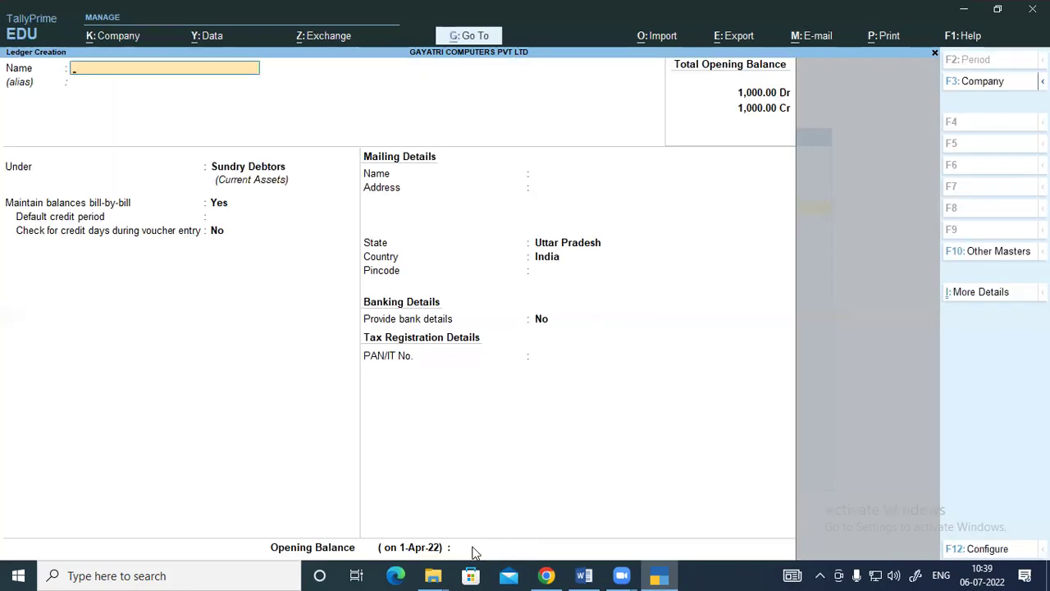
pyautogui.press('Escape')
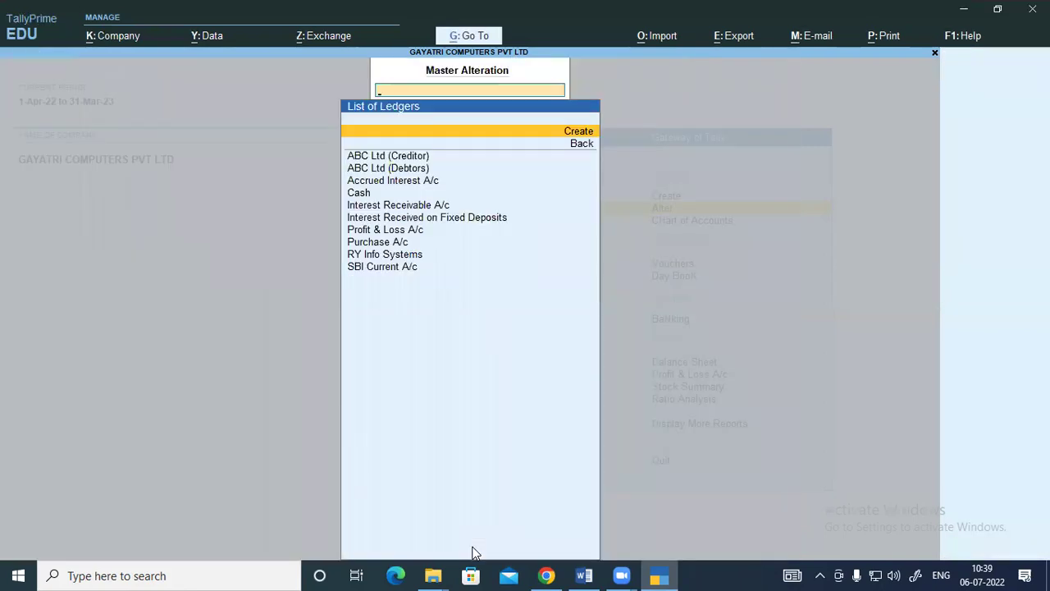
# - Start a new Journal voucher from the Gateway of Tally
pyautogui.press('Escape')
pyautogui.press('Down')
pyautogui.press('Escape')
pyautogui.press('Down')
pyautogui.press('Down')
pyautogui.press('Down')
pyautogui.press('Up')
pyautogui.press('Return')
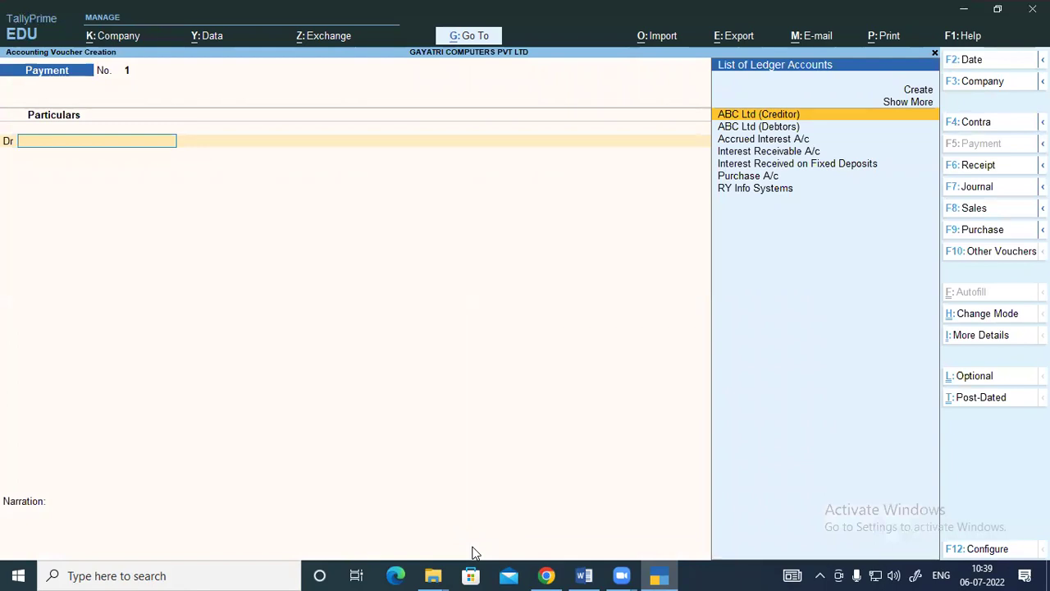
pyautogui.press('F7')
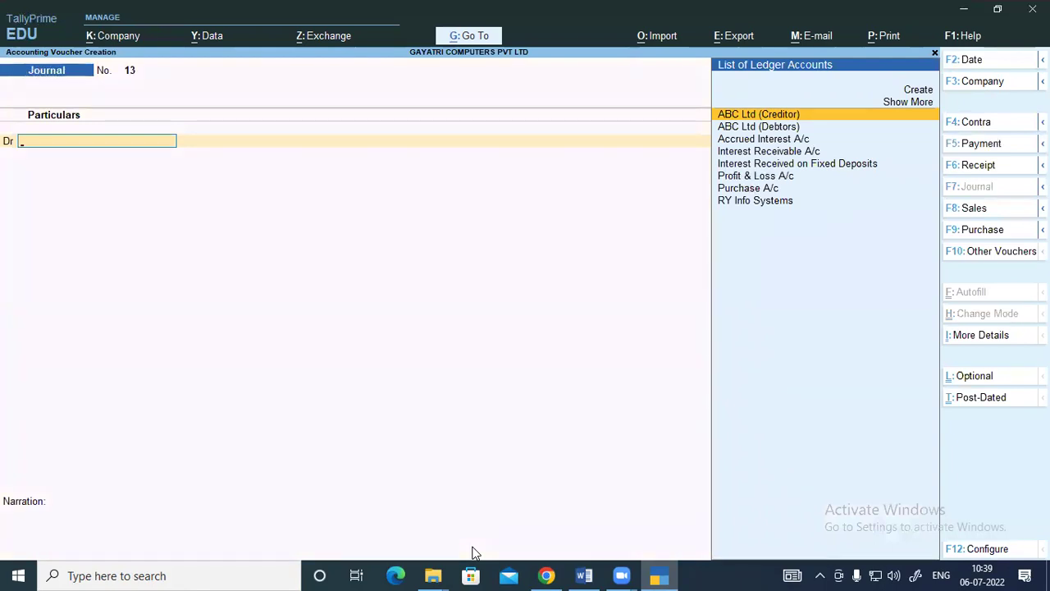
# - Debit ABC Ltd (Creditor) 1,000 on account
pyautogui.press('Return')
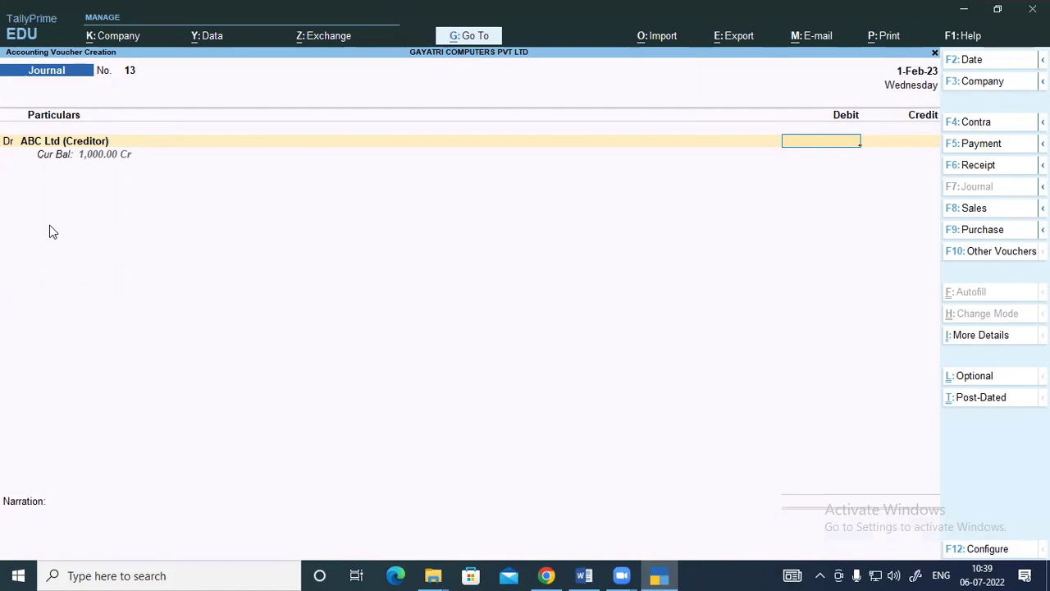
pyautogui.write('1000')
pyautogui.press('Return')
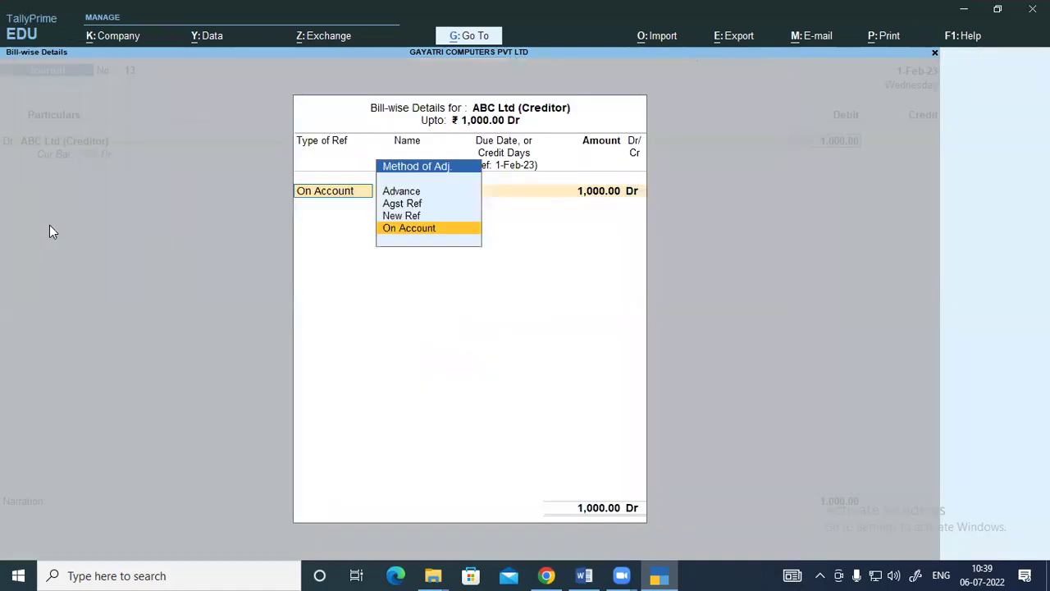
pyautogui.press('Return')
pyautogui.press('Return')
pyautogui.press('Return')
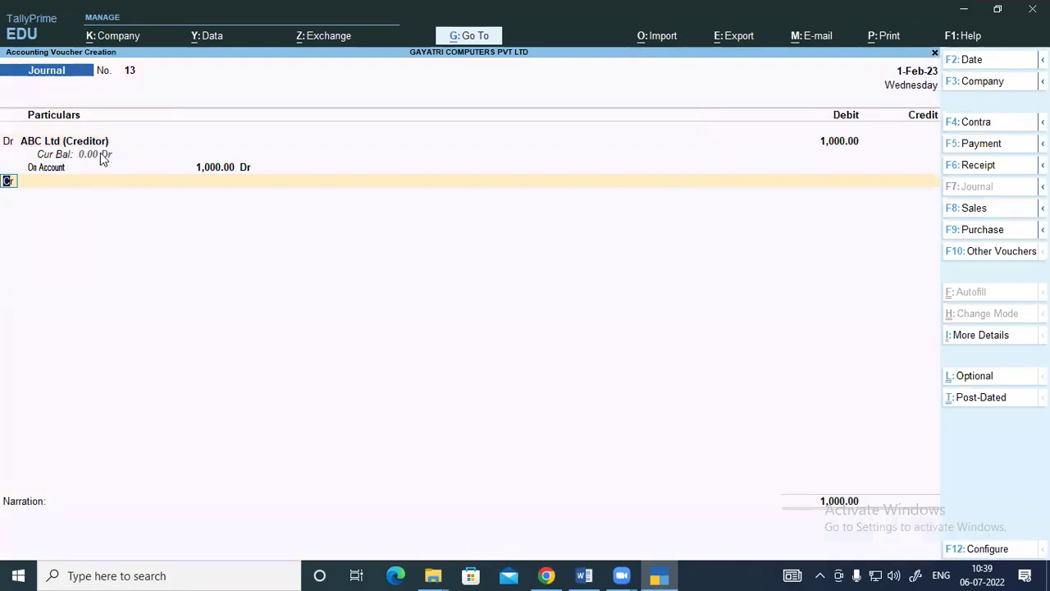
# - Credit ABC Ltd (Debtors) 1,000 on account and save the voucher
pyautogui.press('Return')
pyautogui.press('Down')
pyautogui.press('Return')
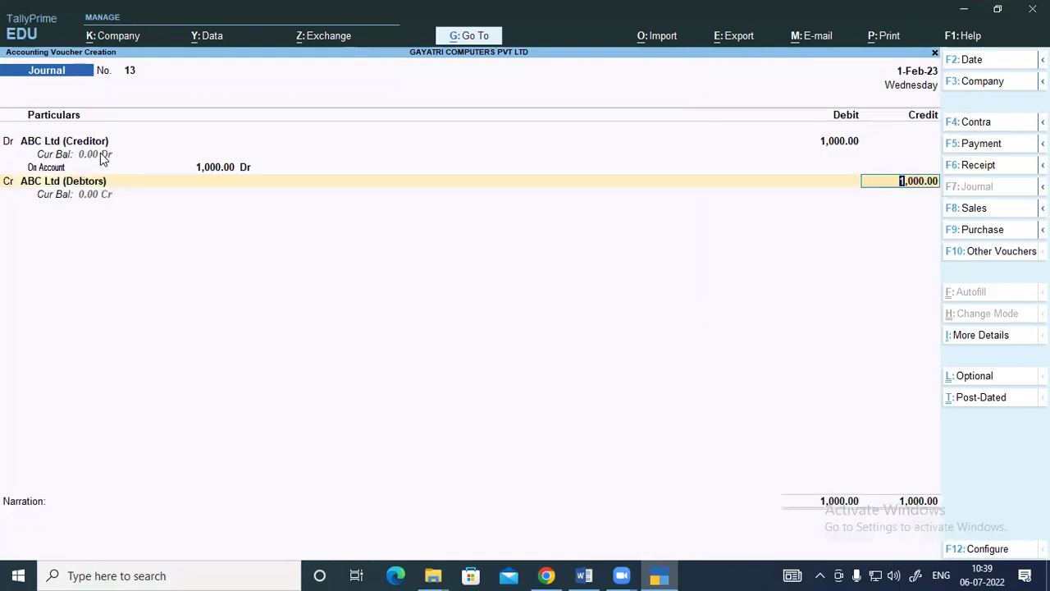
pyautogui.press('Return')
pyautogui.press('Return')
pyautogui.press('Return')
pyautogui.press('Return')
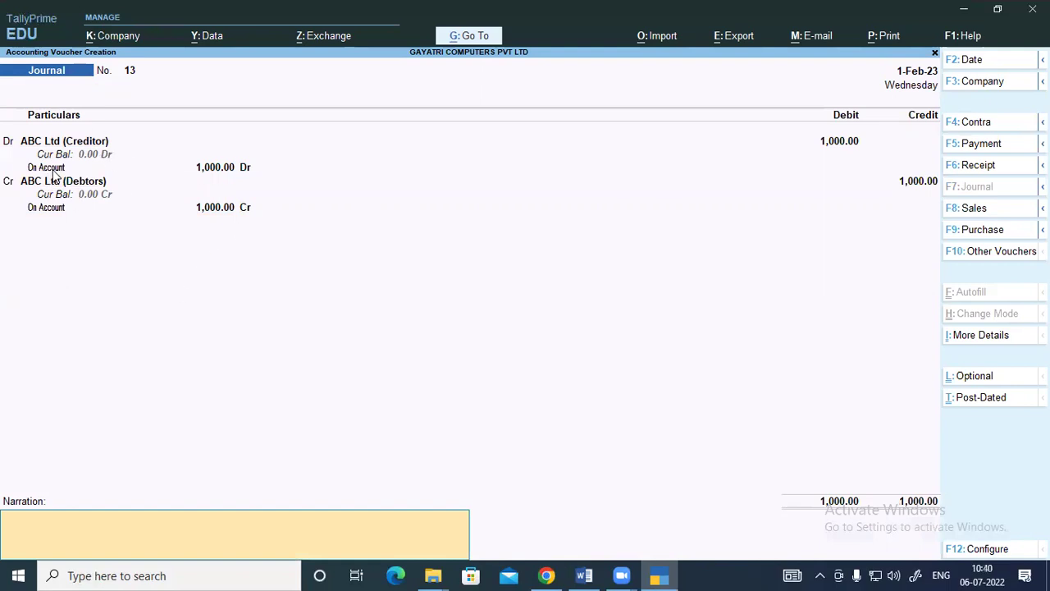
pyautogui.press('Return')
pyautogui.press('Return')
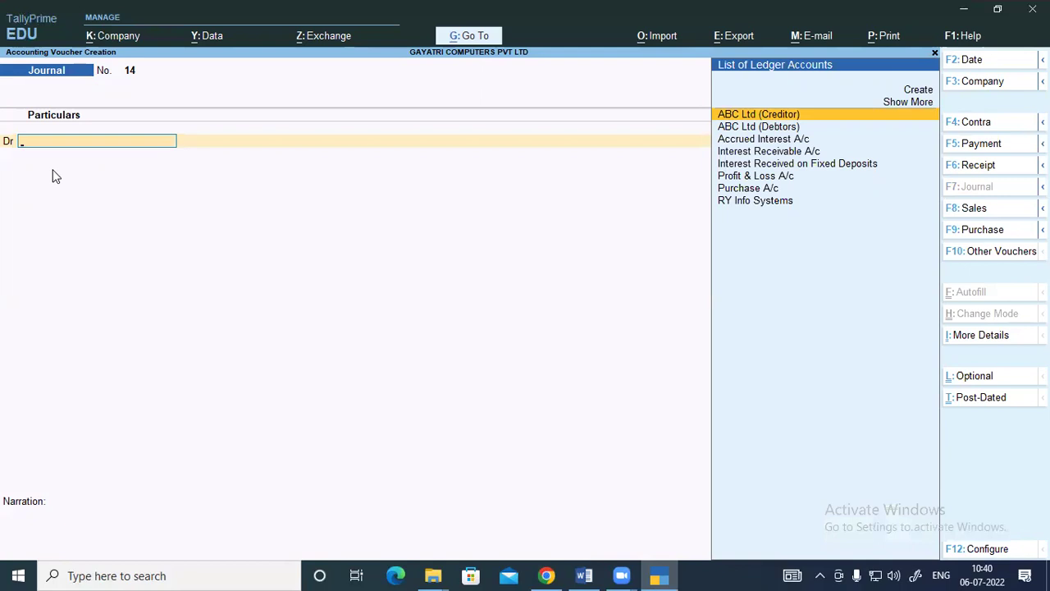
# - Open Journal 13 from the Day Book, change its date to 01-05 (1-May-22), and save
pyautogui.press('Escape')
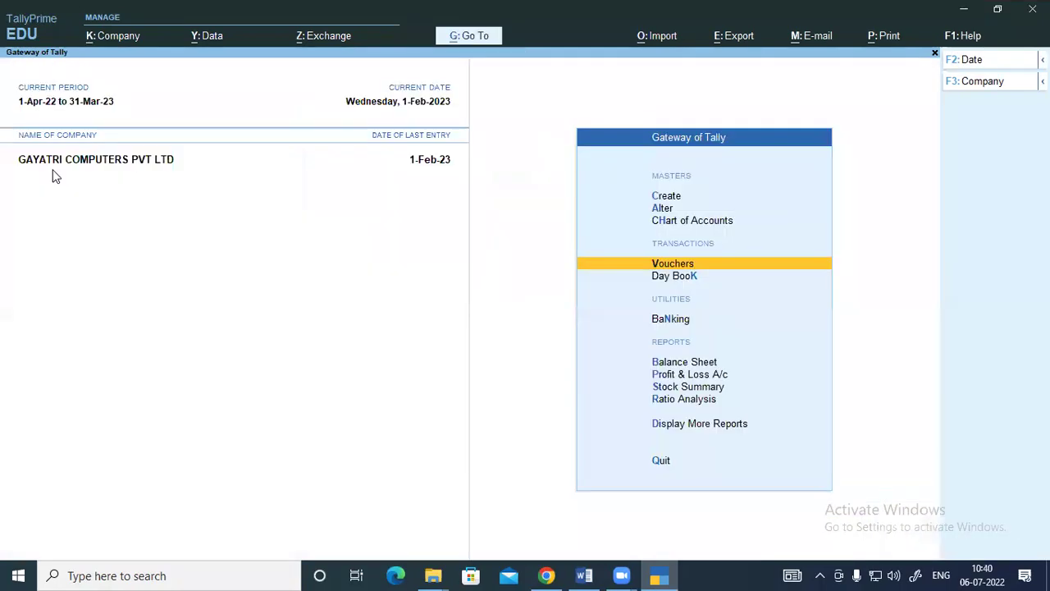
pyautogui.press('d')
pyautogui.press('d')
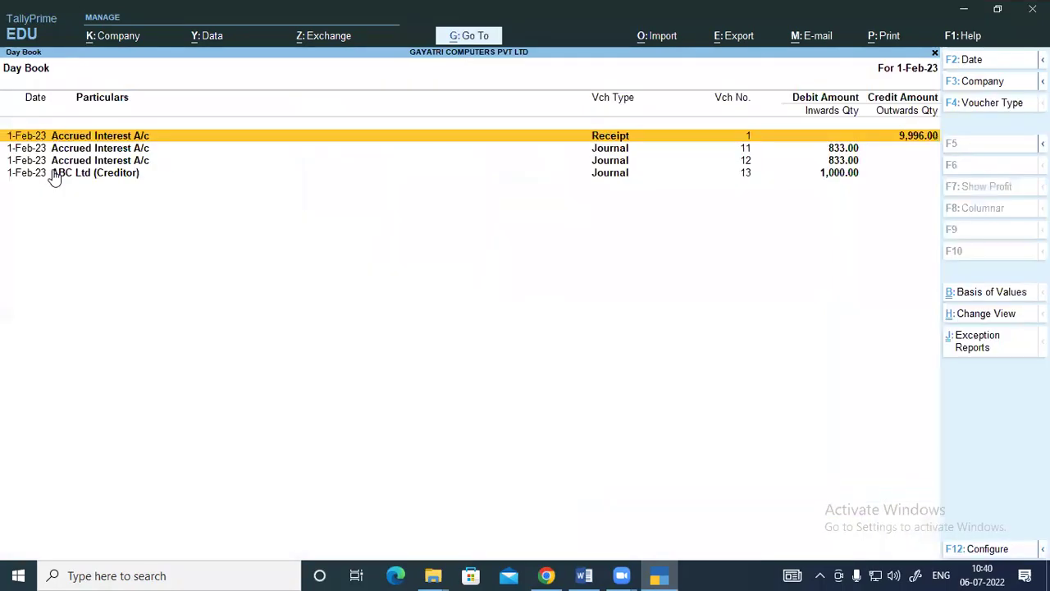
pyautogui.press('Down')
pyautogui.press('Down')
pyautogui.press('Down')
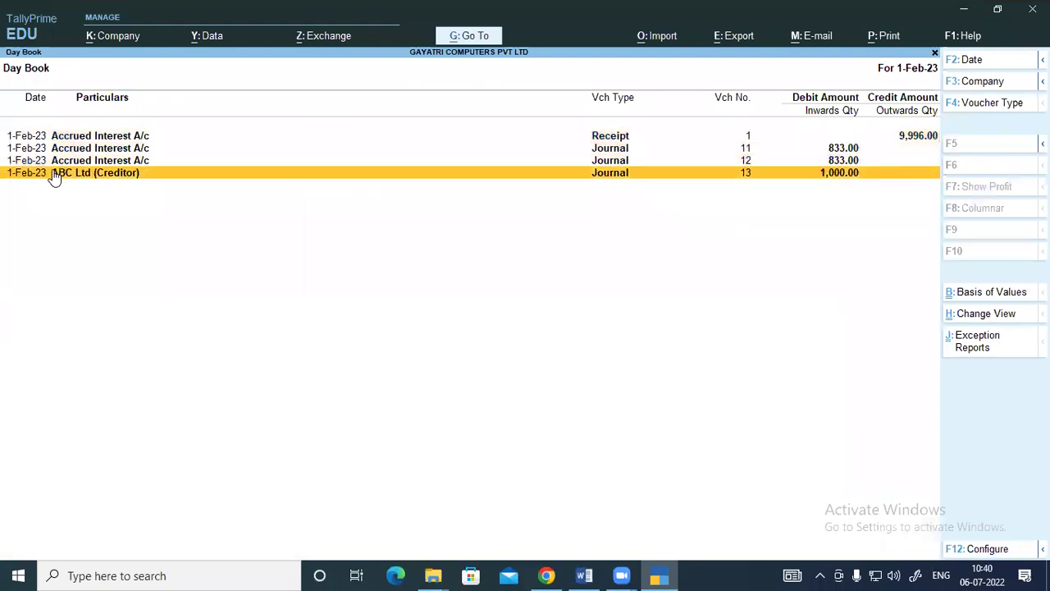
pyautogui.press('Return')
pyautogui.press('F2')
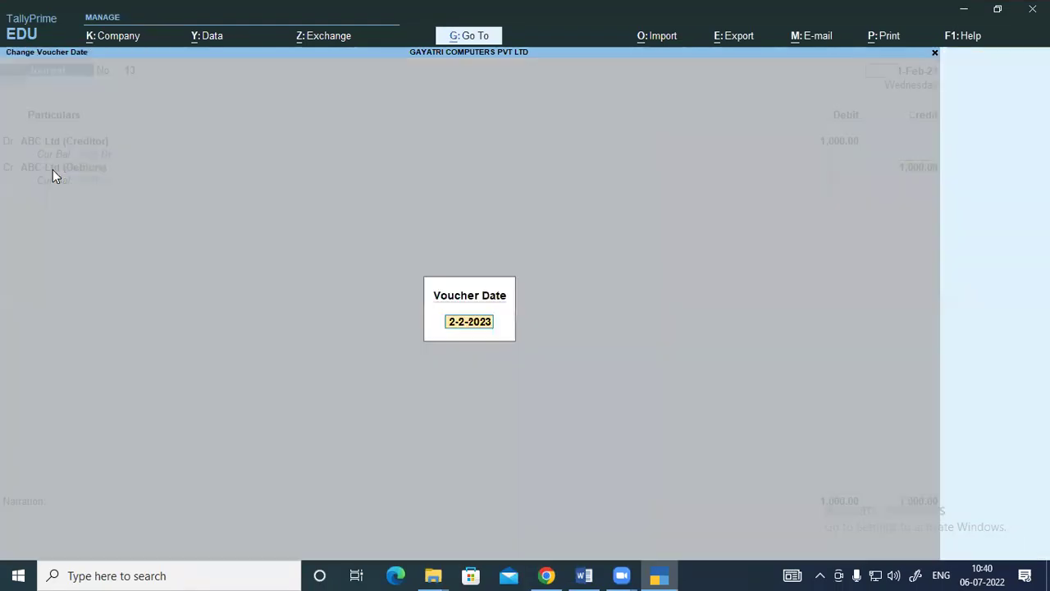
pyautogui.write('01-05')
pyautogui.press('Return')
pyautogui.press('Return')
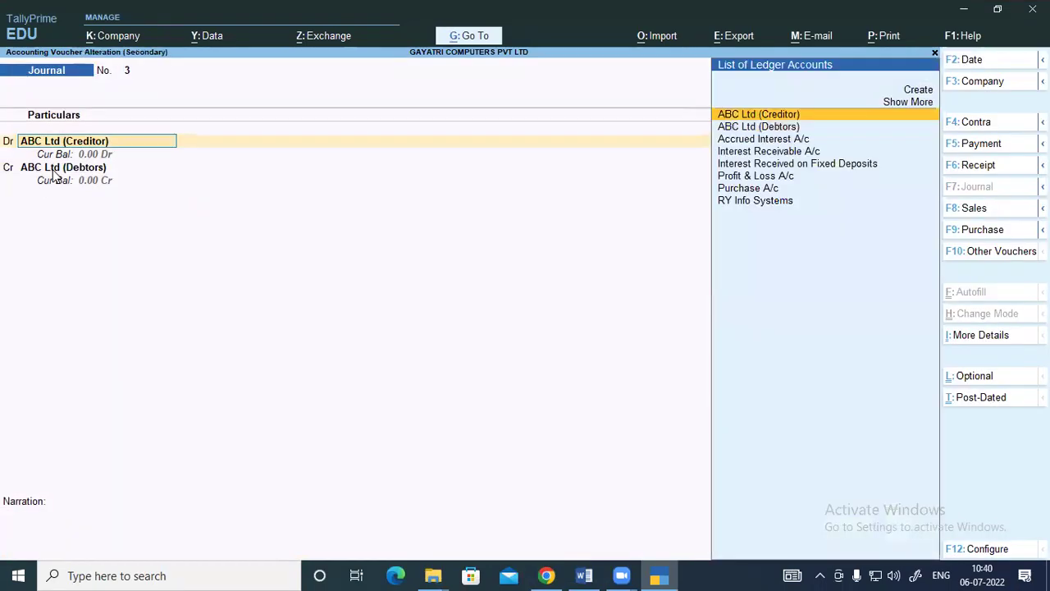
pyautogui.press('Return')
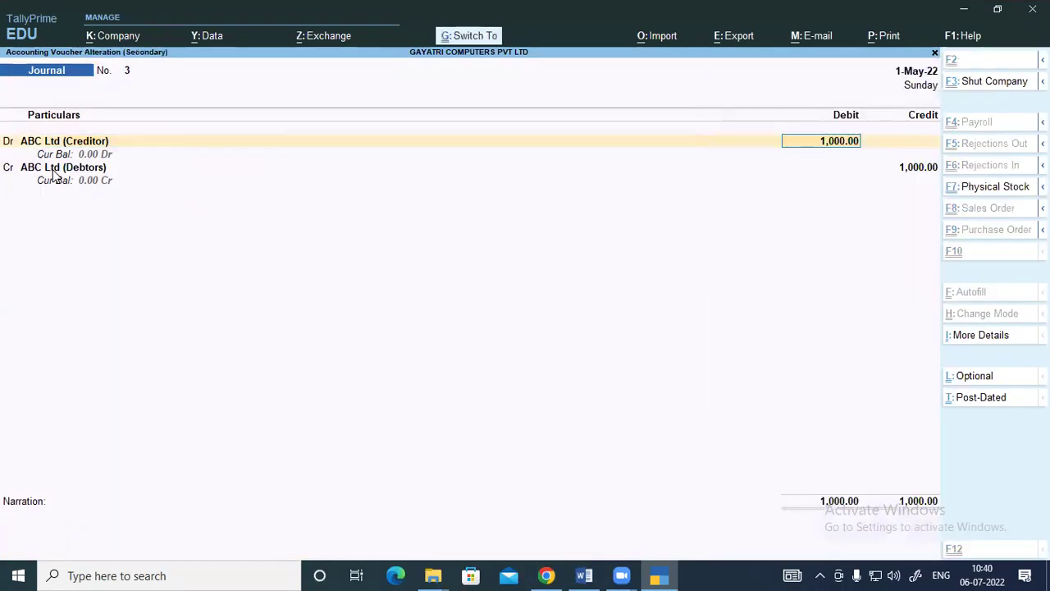
pyautogui.hotkey('ctrl', 'a')
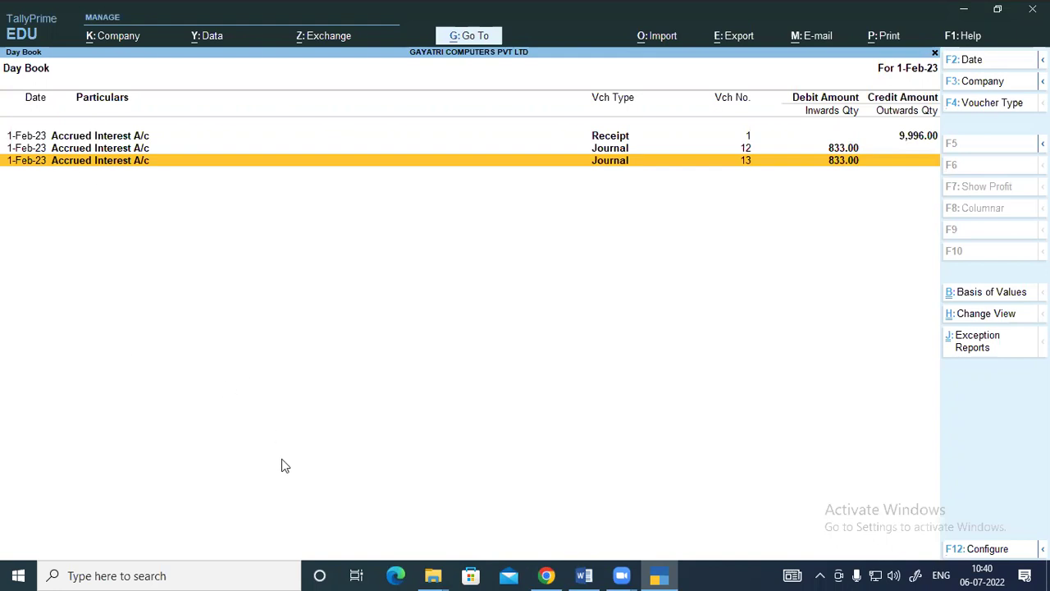
# - Bring the Word notes forward at the Unearned Income rent-received-in-advance example
pyautogui.click(585, 575)
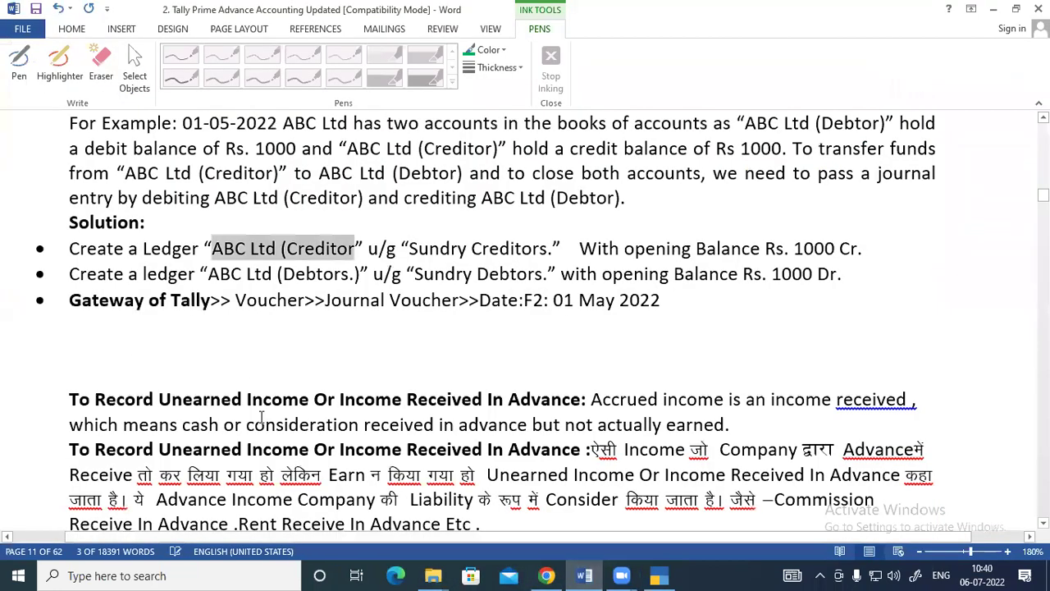
pyautogui.scroll(-3, 261, 416)
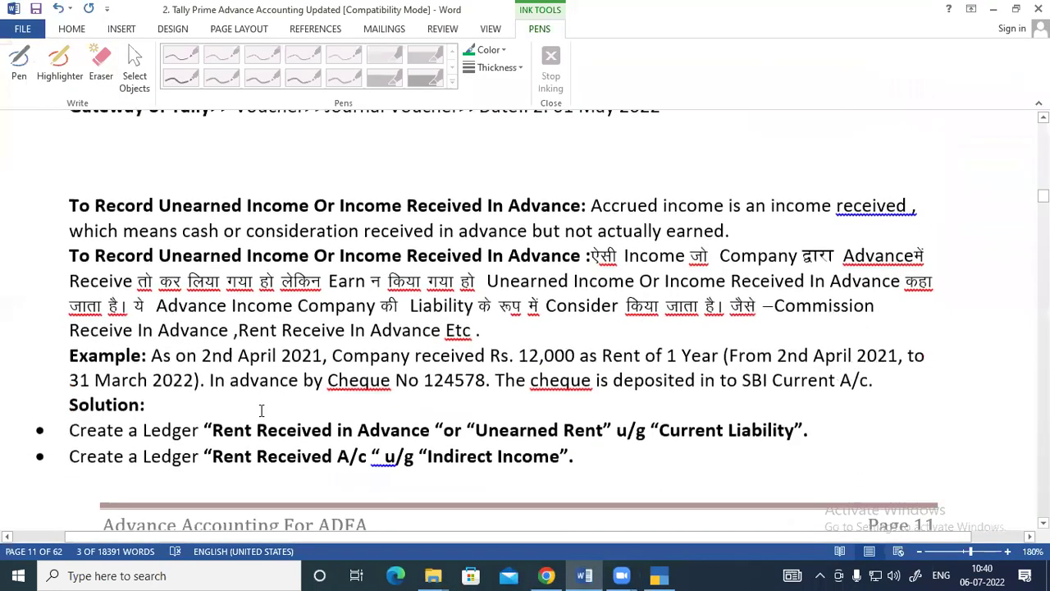
pyautogui.scroll(5, 261, 416)
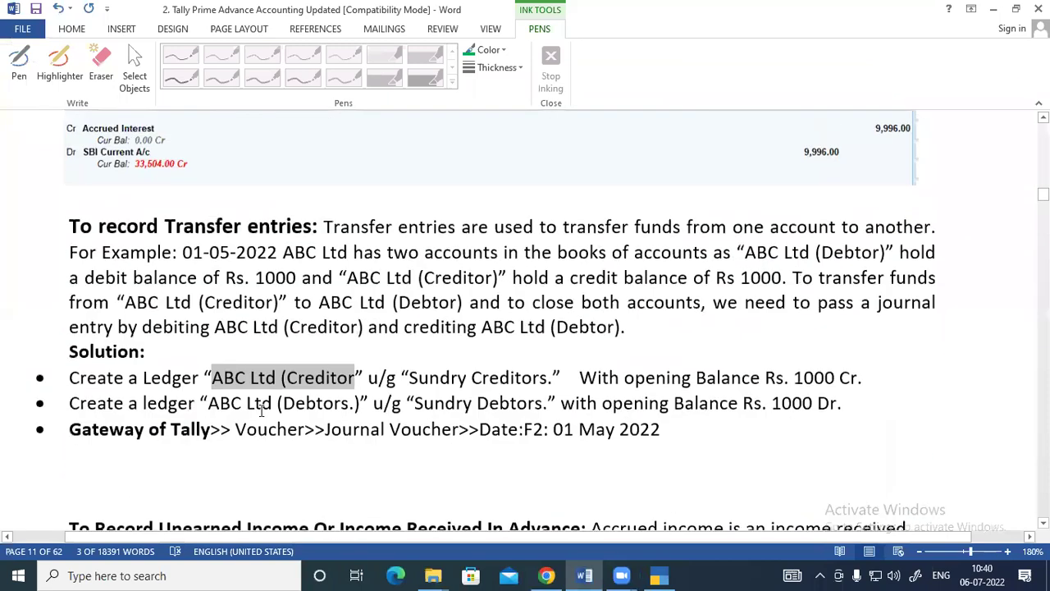
pyautogui.scroll(-3, 261, 410)
pyautogui.scroll(-3, 260, 417)
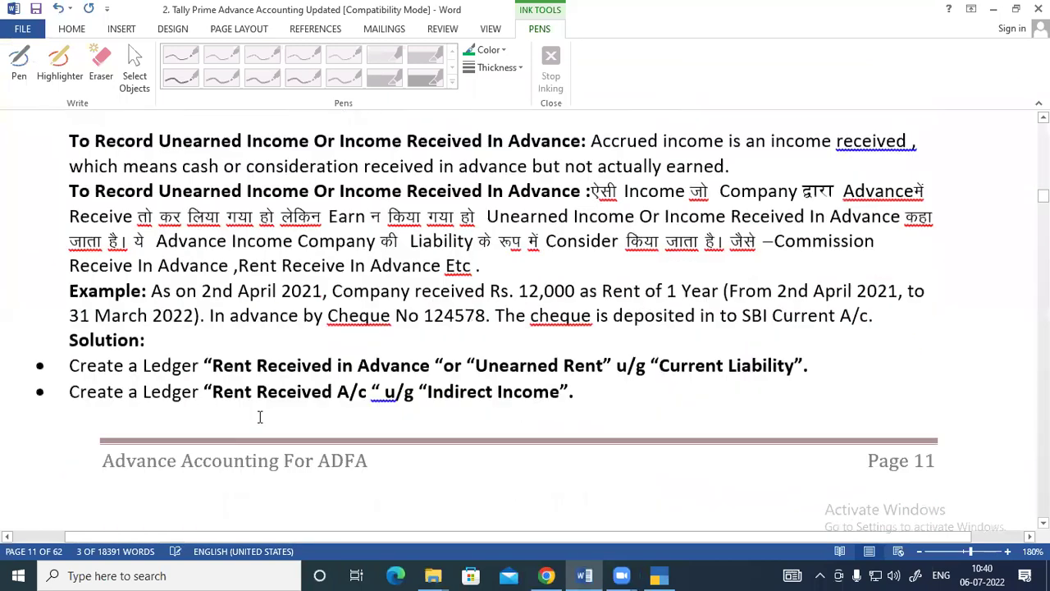
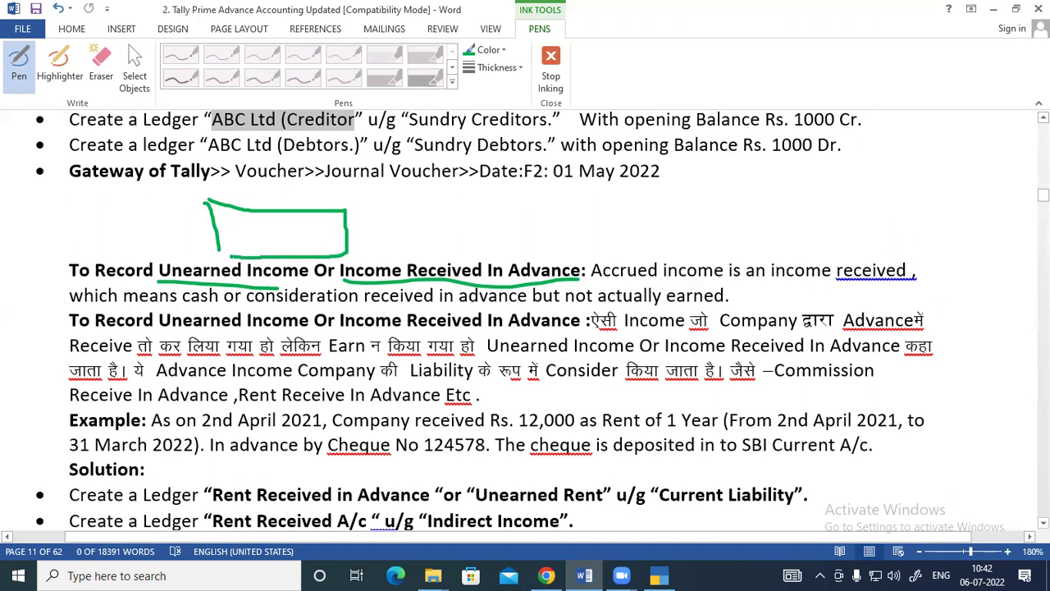
# - Finish the left box, write C inside it, and draw a second box labelled B
pyautogui.click(235, 245)
pyautogui.moveTo(281, 220)
pyautogui.mouseDown()
pyautogui.moveTo(266, 229)
pyautogui.moveTo(284, 245)
pyautogui.mouseUp()
pyautogui.moveTo(506, 205)
pyautogui.mouseDown()
pyautogui.moveTo(513, 252)
pyautogui.moveTo(669, 192)
pyautogui.moveTo(650, 247)
pyautogui.moveTo(511, 253)
pyautogui.mouseUp()
pyautogui.moveTo(546, 212); pyautogui.dragTo(550, 236)
pyautogui.moveTo(548, 201)
pyautogui.mouseDown()
pyautogui.moveTo(548, 213)
pyautogui.moveTo(584, 220)
pyautogui.mouseUp()
pyautogui.moveTo(553, 218)
pyautogui.mouseDown()
pyautogui.moveTo(566, 217)
pyautogui.moveTo(546, 238)
pyautogui.mouseUp()
# - Draw an arrow from box C to box B, write 1000 above it, and circle it
pyautogui.moveTo(333, 212)
pyautogui.mouseDown()
pyautogui.moveTo(366, 171)
pyautogui.moveTo(443, 155)
pyautogui.moveTo(518, 203)
pyautogui.moveTo(530, 181)
pyautogui.moveTo(524, 195)
pyautogui.mouseUp()
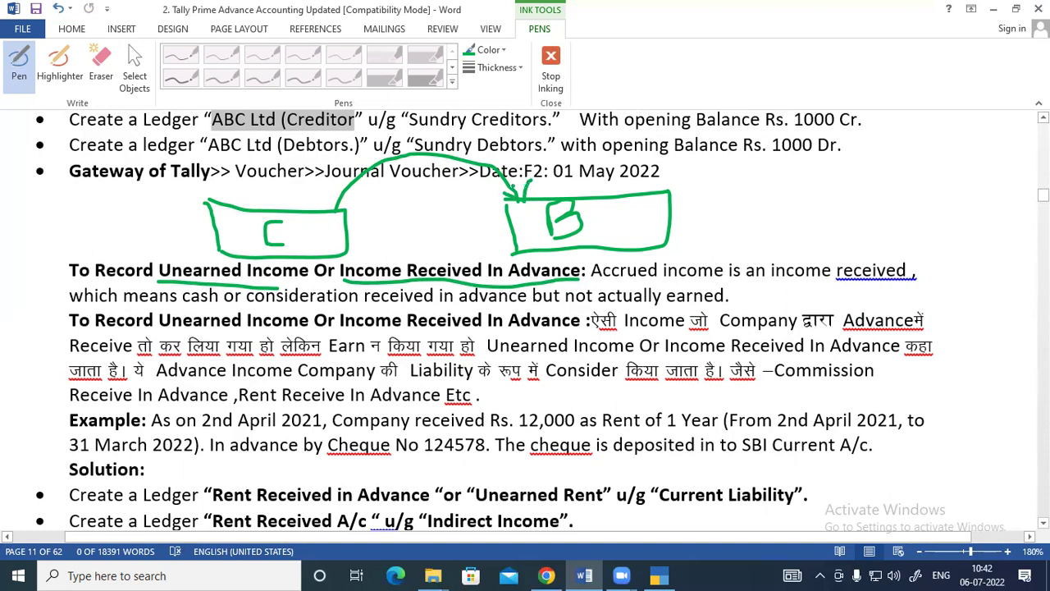
pyautogui.moveTo(334, 210)
pyautogui.mouseDown()
pyautogui.moveTo(391, 164)
pyautogui.moveTo(430, 155)
pyautogui.moveTo(502, 177)
pyautogui.moveTo(517, 197)
pyautogui.mouseUp()
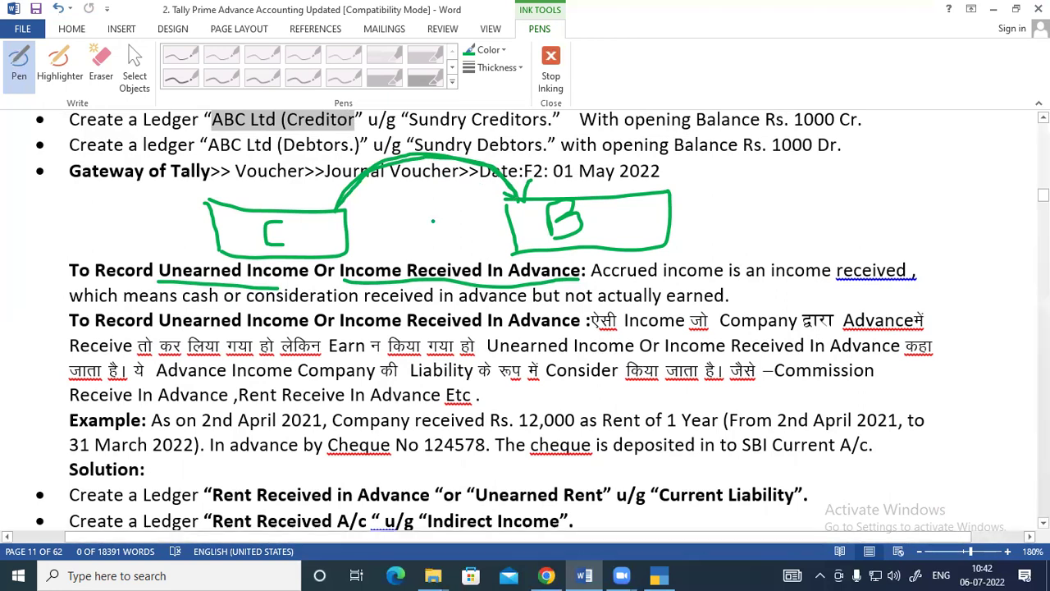
pyautogui.moveTo(375, 195)
pyautogui.mouseDown()
pyautogui.moveTo(372, 218)
pyautogui.moveTo(393, 202)
pyautogui.mouseUp()
pyautogui.moveTo(407, 198)
pyautogui.mouseDown()
pyautogui.moveTo(406, 206)
pyautogui.moveTo(435, 190)
pyautogui.mouseUp()
pyautogui.moveTo(376, 234); pyautogui.dragTo(411, 218)
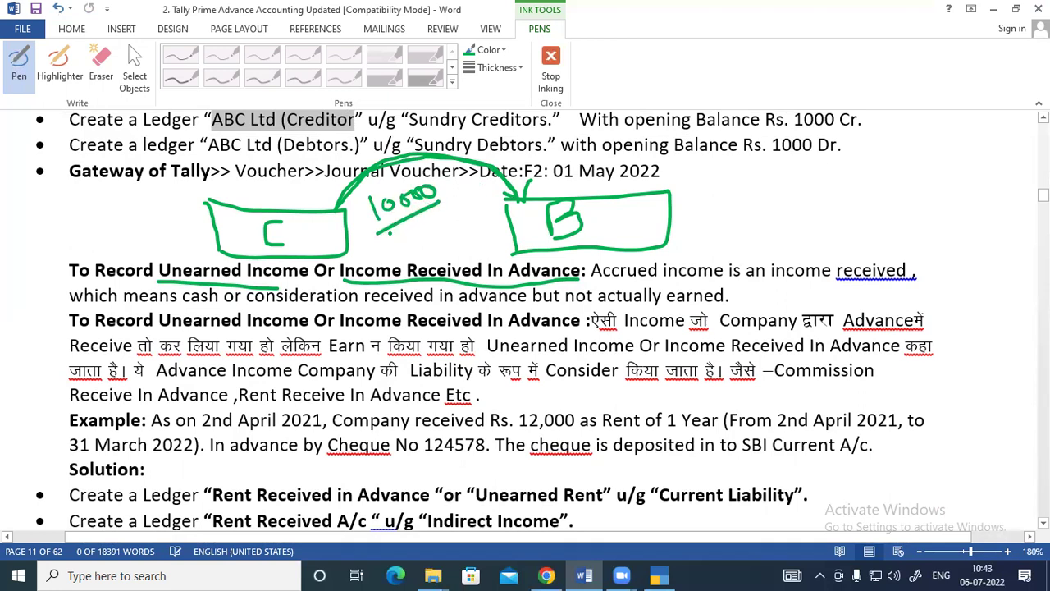
pyautogui.moveTo(373, 186)
pyautogui.mouseDown()
pyautogui.moveTo(357, 199)
pyautogui.moveTo(384, 228)
pyautogui.moveTo(451, 192)
pyautogui.moveTo(427, 176)
pyautogui.moveTo(361, 195)
pyautogui.mouseUp()
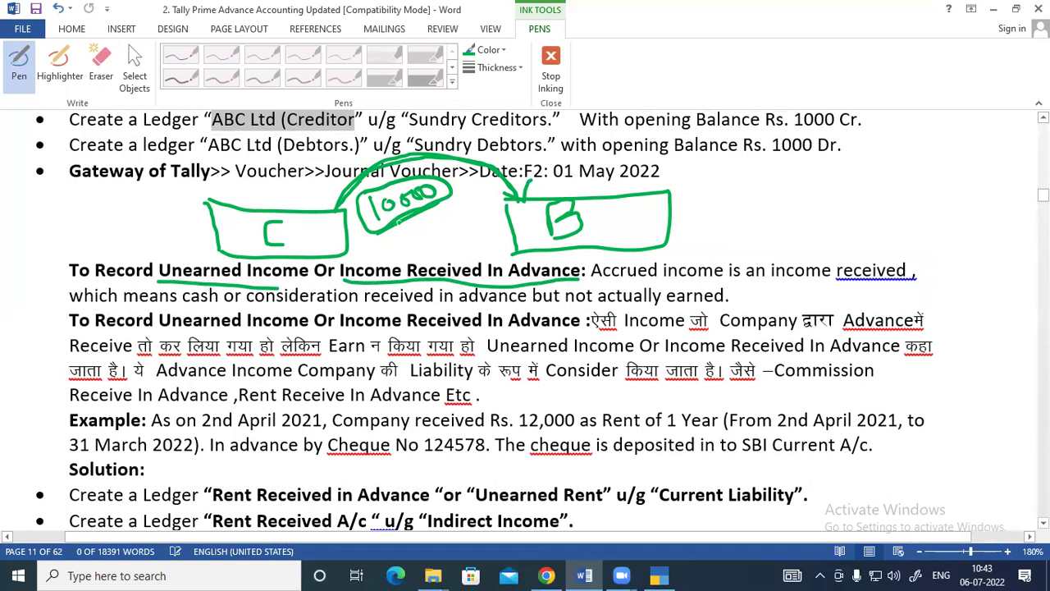
pyautogui.moveTo(412, 216)
pyautogui.mouseDown()
pyautogui.moveTo(426, 232)
pyautogui.moveTo(407, 229)
pyautogui.mouseUp()
# - Erase the green boxes, the circled amount, the heading underlines and the ink letters with the Eraser
pyautogui.click(98, 66)
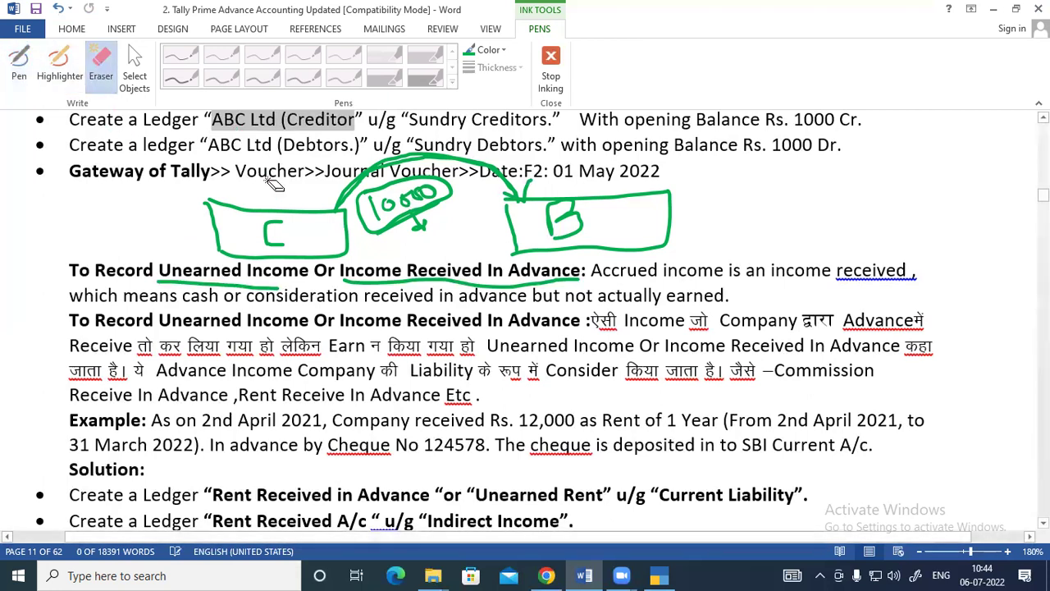
pyautogui.moveTo(325, 201)
pyautogui.mouseDown()
pyautogui.moveTo(535, 205)
pyautogui.moveTo(445, 271)
pyautogui.moveTo(553, 243)
pyautogui.mouseUp()
pyautogui.moveTo(279, 300)
pyautogui.mouseDown()
pyautogui.moveTo(293, 238)
pyautogui.moveTo(211, 202)
pyautogui.mouseUp()
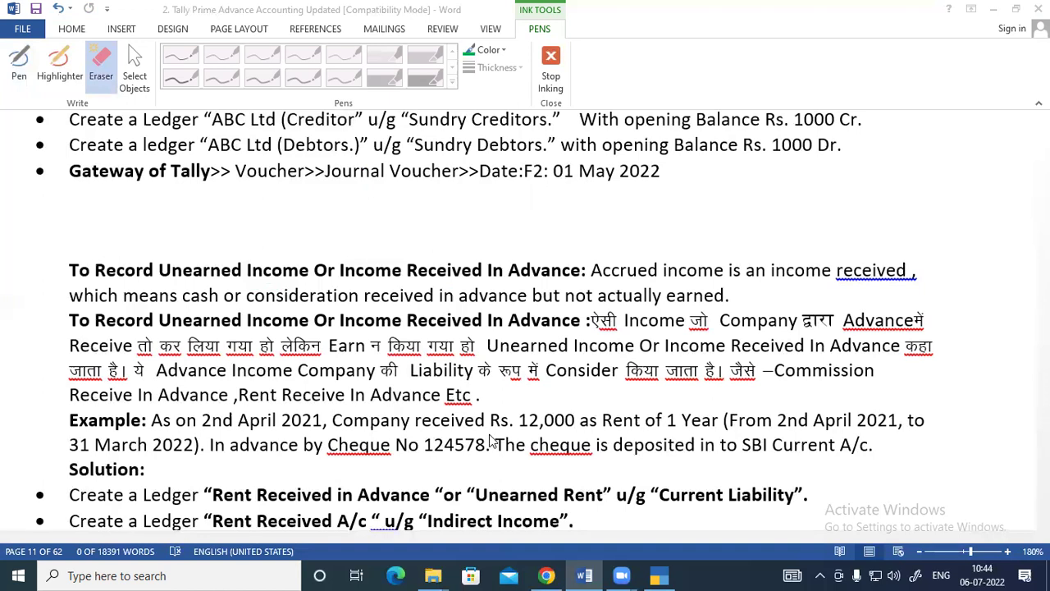
pyautogui.scroll(-1, 379, 412)
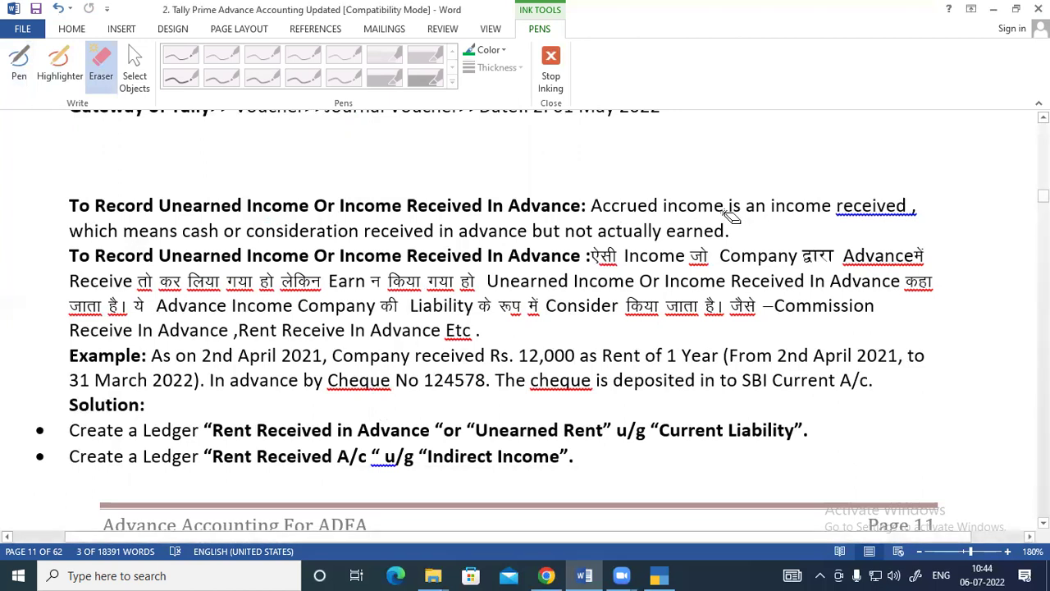
# - Underline 'Accrued income is an', Unearned Income, 'Income Received In Advance' and 'Rent Receive In Advance' in green
pyautogui.click(19, 64)
pyautogui.moveTo(588, 213); pyautogui.dragTo(819, 215)
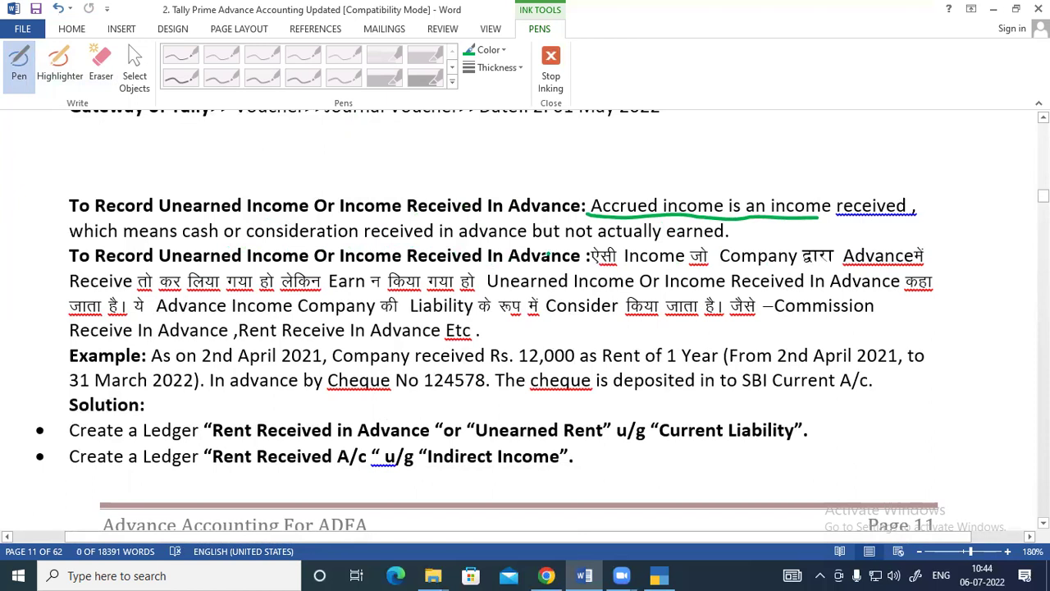
pyautogui.scroll(-3, 548, 255)
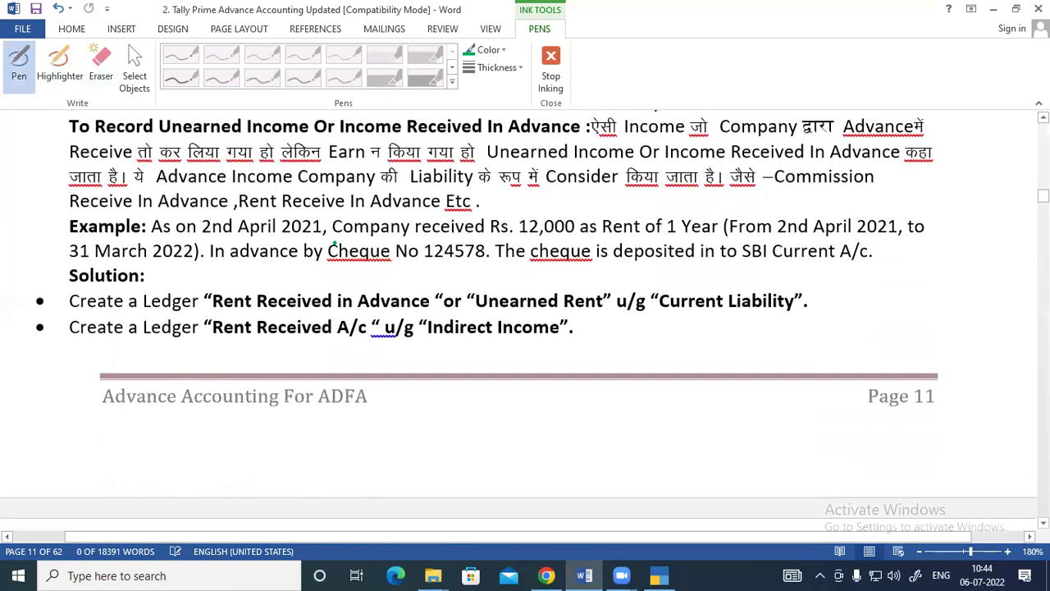
pyautogui.moveTo(164, 139); pyautogui.dragTo(286, 141)
pyautogui.moveTo(352, 140); pyautogui.dragTo(538, 143)
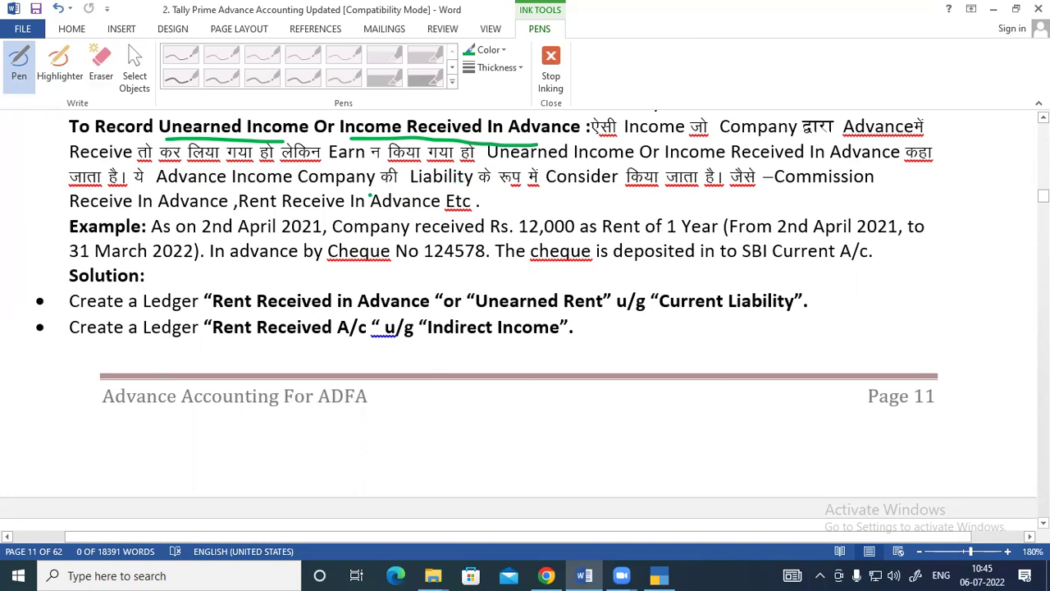
pyautogui.moveTo(248, 211); pyautogui.dragTo(419, 210)
# - Erase the green underlines from the Unearned Income paragraph
pyautogui.click(101, 62)
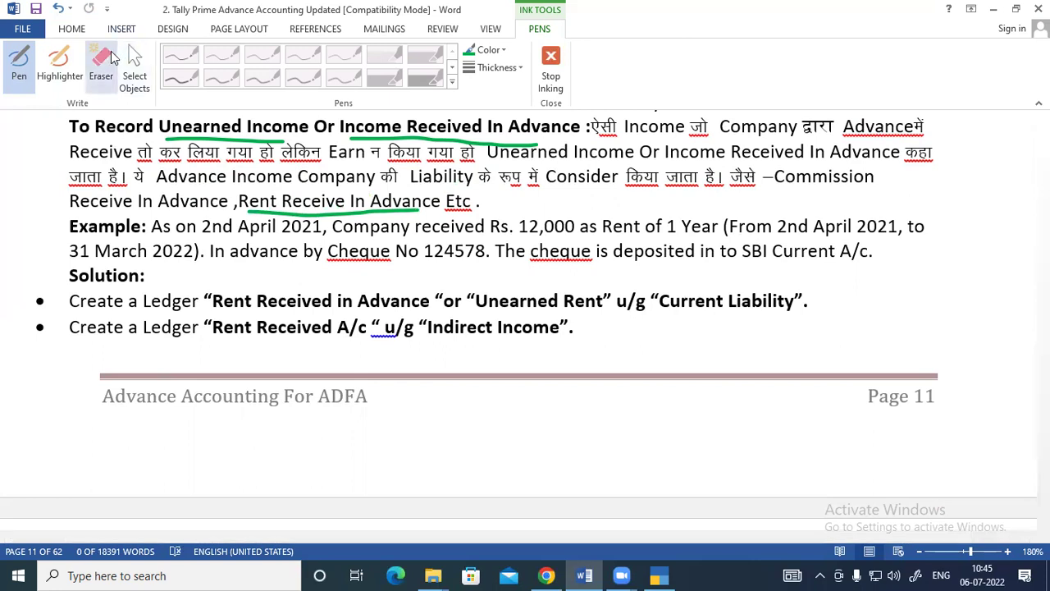
pyautogui.click(379, 209)
pyautogui.moveTo(246, 138)
pyautogui.mouseDown()
pyautogui.moveTo(424, 156)
pyautogui.moveTo(669, 152)
pyautogui.mouseUp()
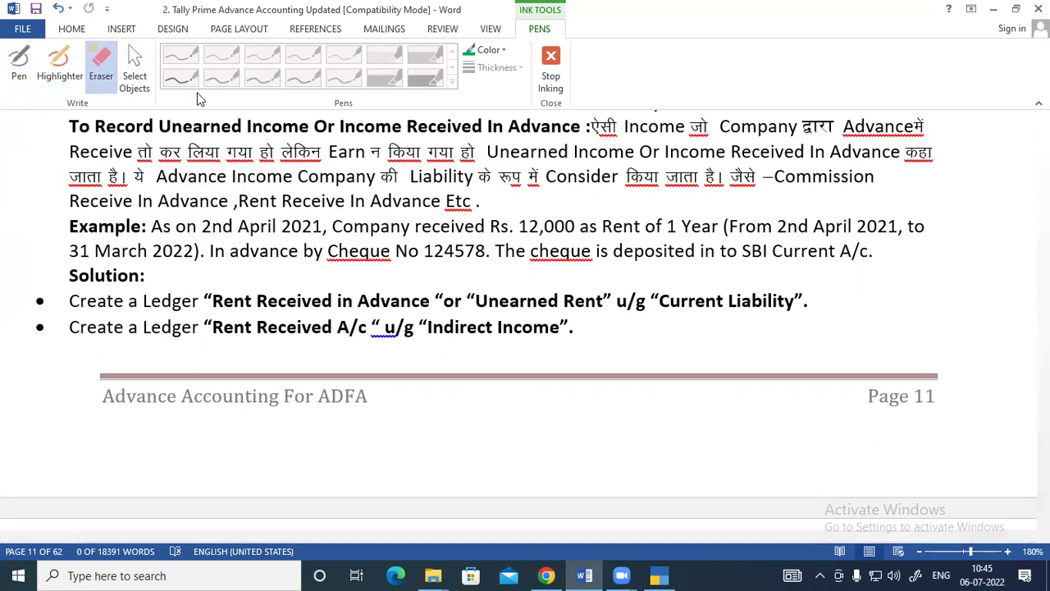
# - Switch the pen to red and mark 2nd April 2021, Rs. 12,000, 1 Year and the end date
pyautogui.click(506, 51)
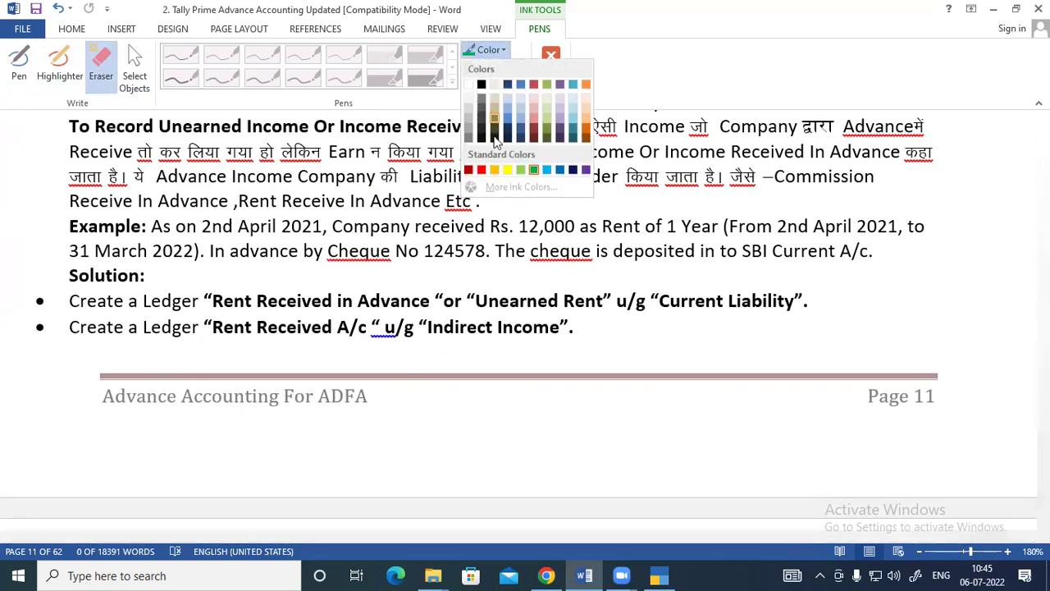
pyautogui.click(464, 182)
pyautogui.moveTo(190, 235); pyautogui.dragTo(489, 237)
pyautogui.moveTo(527, 238)
pyautogui.mouseDown()
pyautogui.moveTo(567, 239)
pyautogui.moveTo(581, 215)
pyautogui.moveTo(327, 205)
pyautogui.moveTo(323, 223)
pyautogui.moveTo(338, 238)
pyautogui.moveTo(383, 238)
pyautogui.mouseUp()
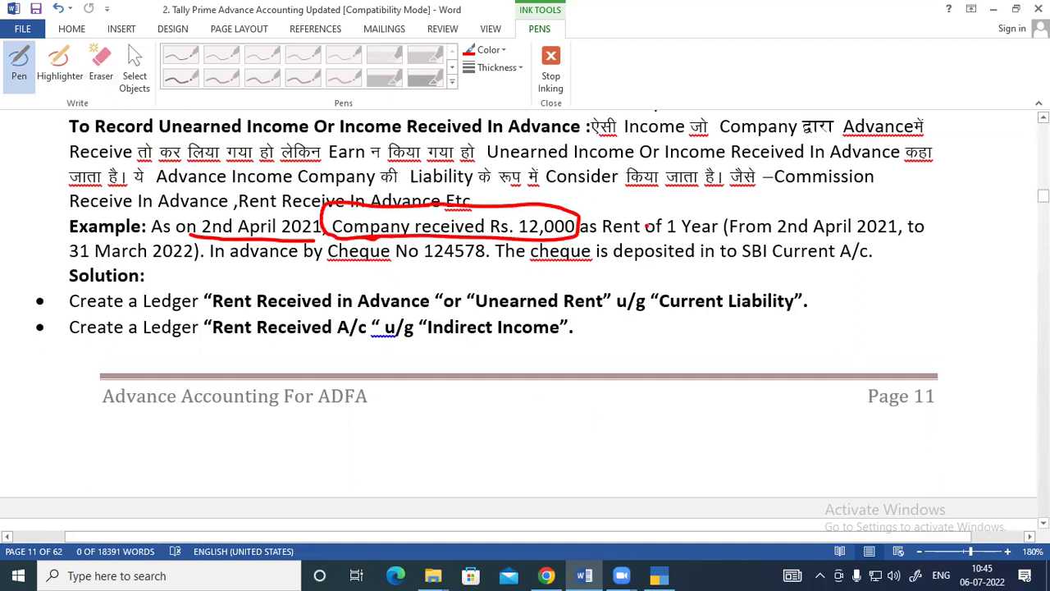
pyautogui.moveTo(679, 237); pyautogui.dragTo(889, 239)
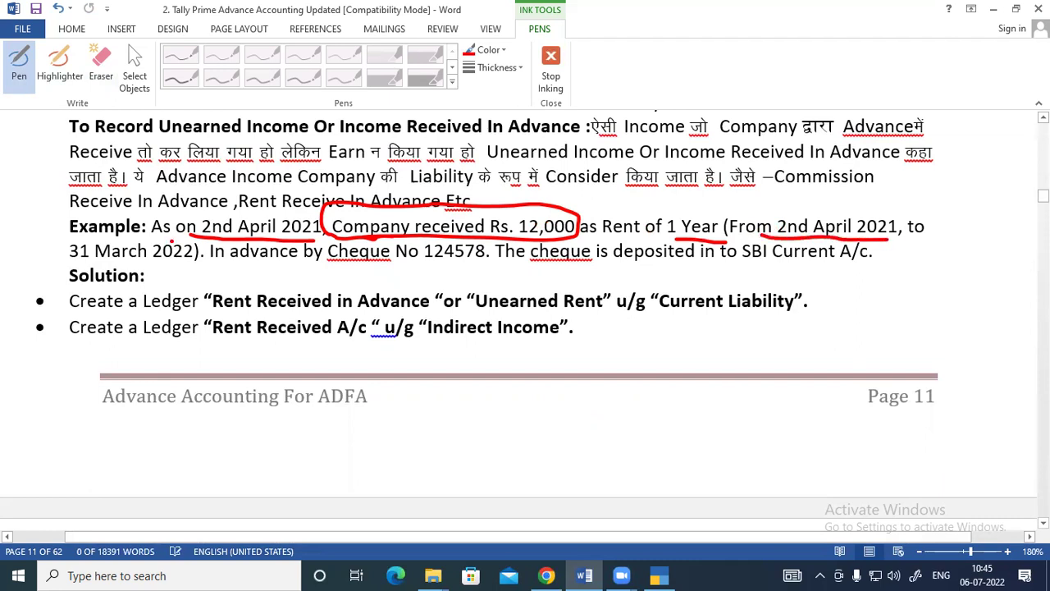
pyautogui.moveTo(74, 267); pyautogui.dragTo(192, 275)
# - Erase the red circle around the amount and all the red underlines
pyautogui.click(549, 64)
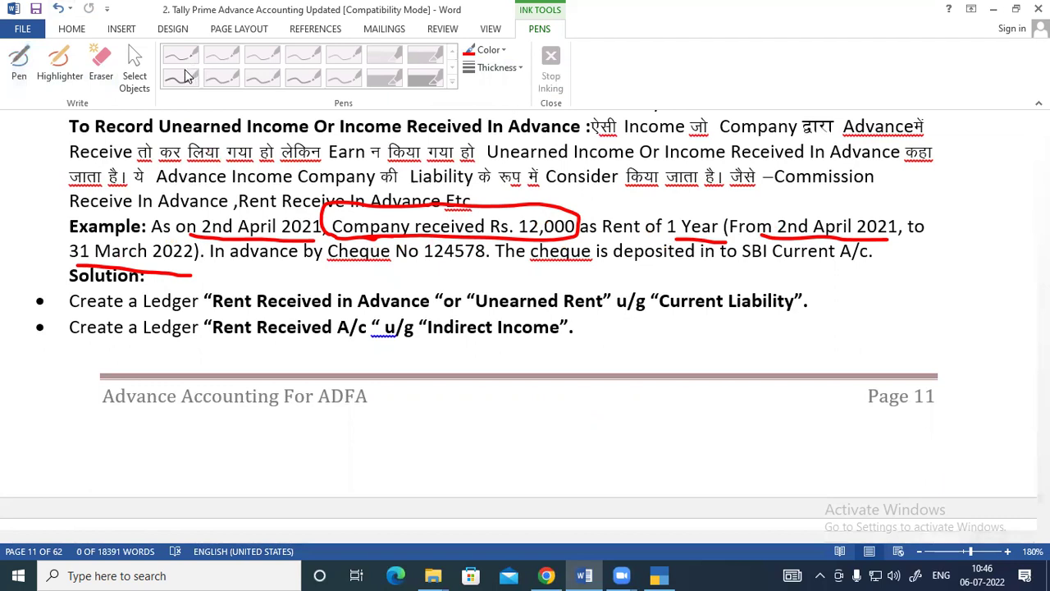
pyautogui.click(101, 66)
pyautogui.click(366, 238)
pyautogui.click(294, 241)
pyautogui.click(187, 276)
pyautogui.click(697, 242)
pyautogui.click(753, 236)
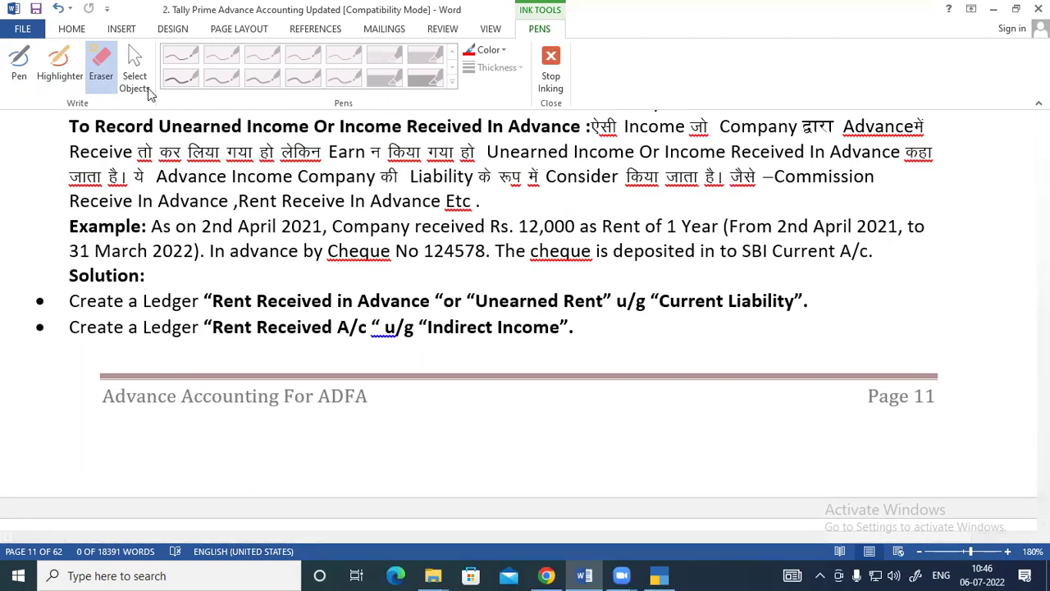
# - Change the rent period start from 2nd to 01st
pyautogui.click(550, 64)
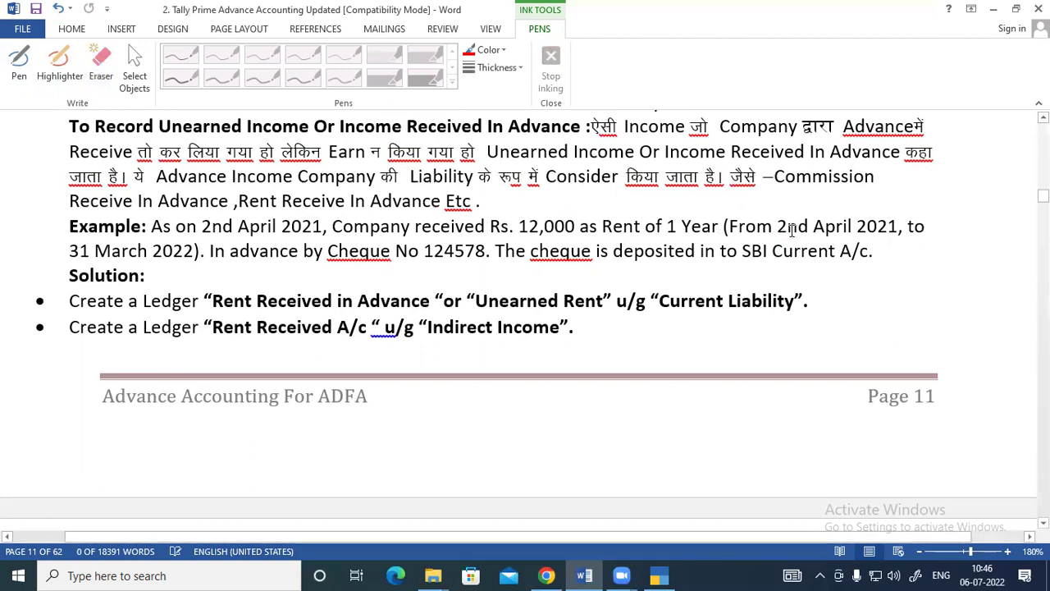
pyautogui.moveTo(809, 229); pyautogui.dragTo(781, 231)
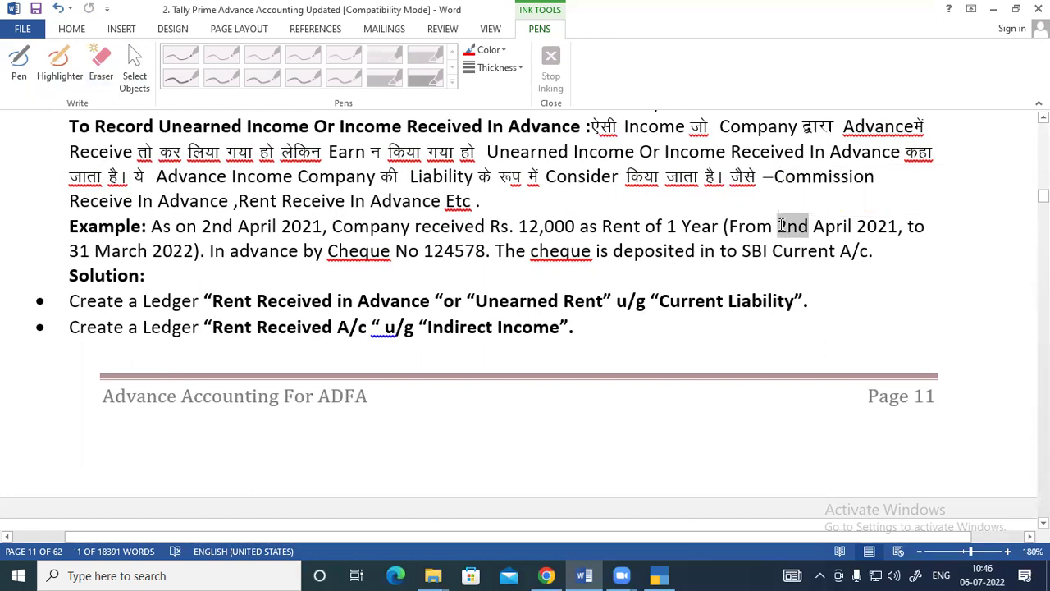
pyautogui.write('01st')
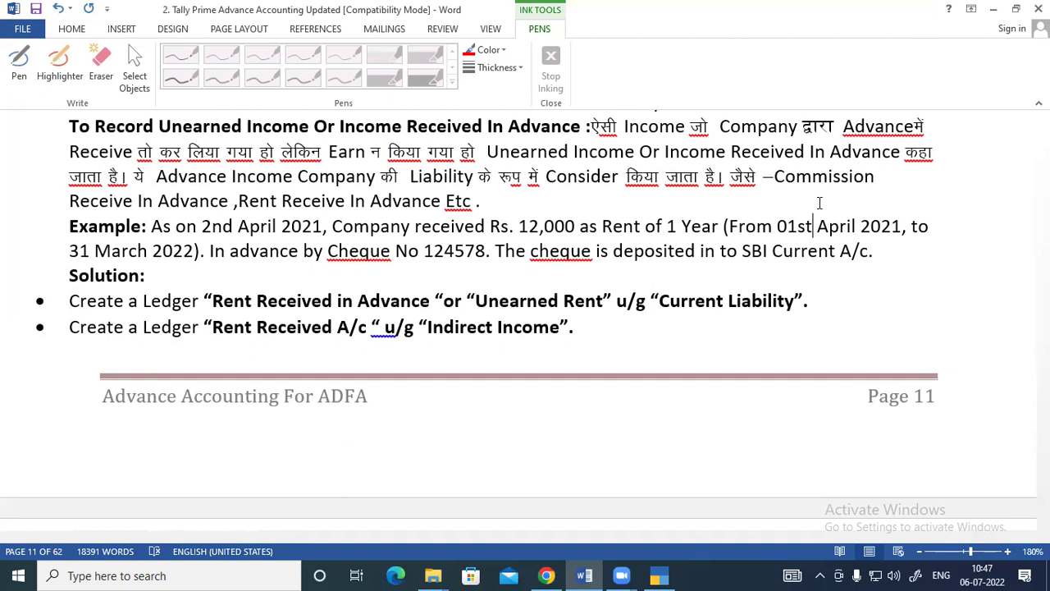
# - Copy the ledger name 'Rent Received in Advance' and go back to TallyPrime
pyautogui.moveTo(213, 298); pyautogui.dragTo(380, 305)
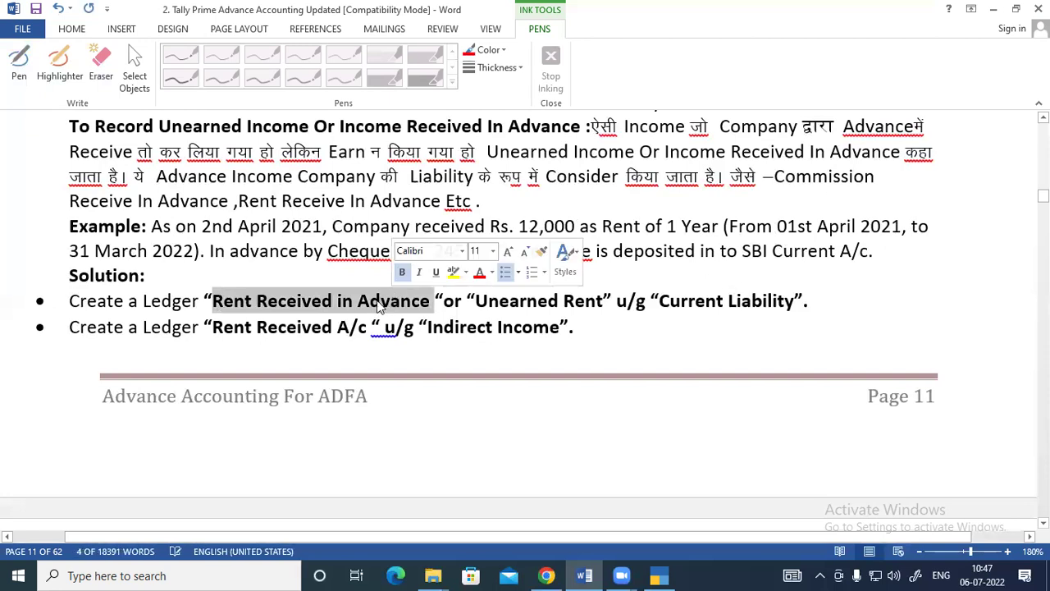
pyautogui.rightClick(380, 305)
pyautogui.click(413, 41)
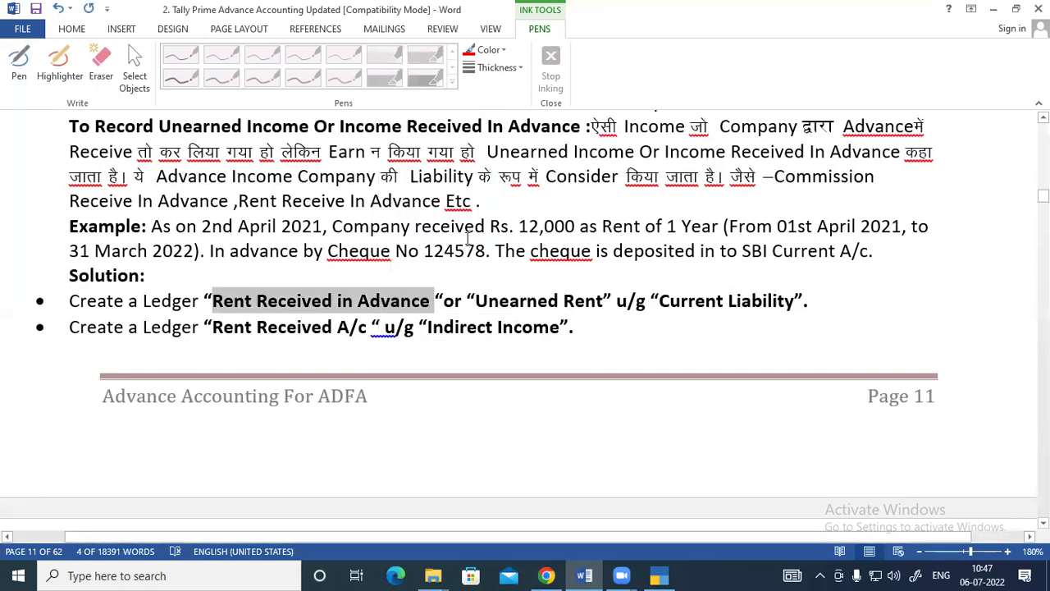
pyautogui.click(659, 575)
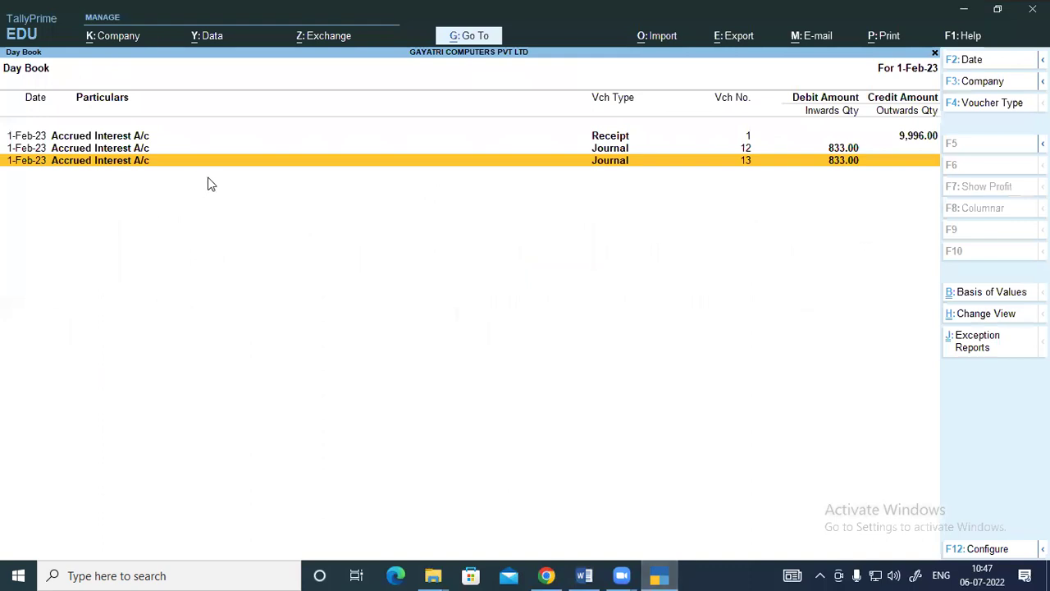
# - Start a new ledger named Rent Received in Advance with the alias Unearned Rent from the notes
pyautogui.press('Escape')
pyautogui.press('Escape')
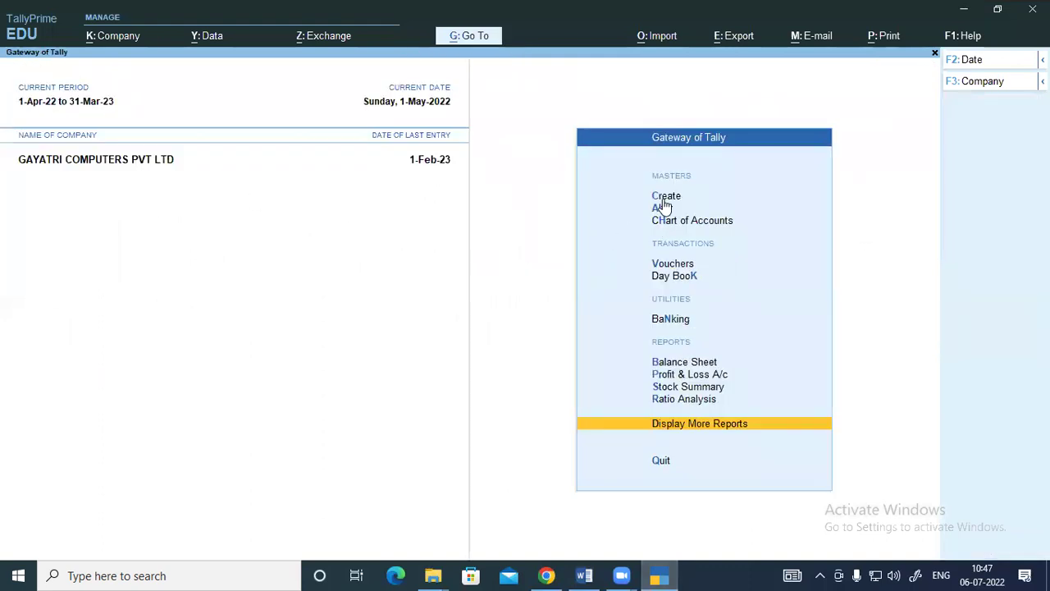
pyautogui.click(663, 197)
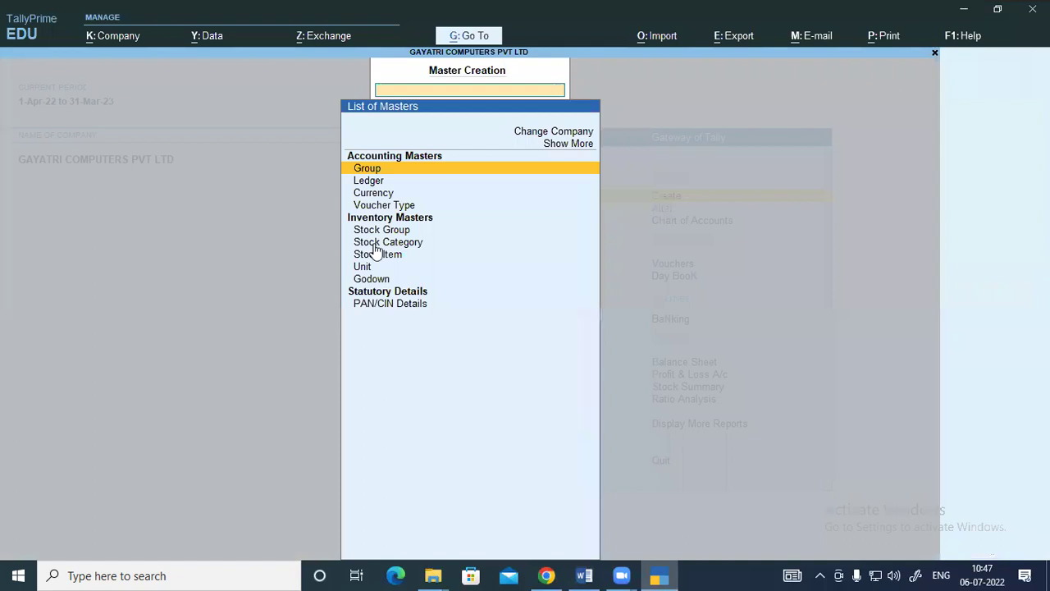
pyautogui.click(371, 181)
pyautogui.hotkey('ctrl', 'alt', 'v')
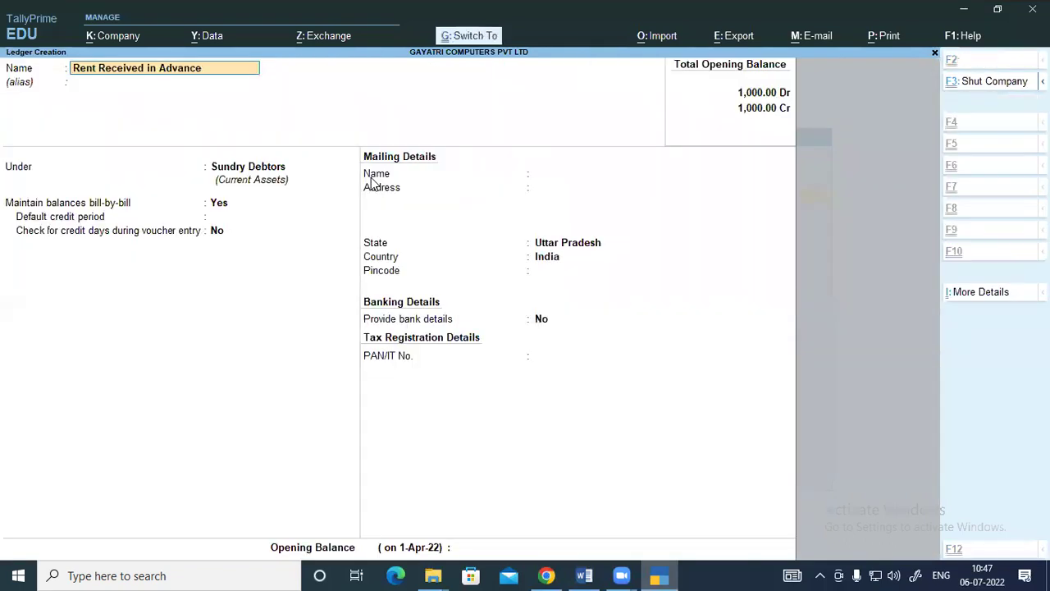
pyautogui.press('Return')
pyautogui.press('Return')
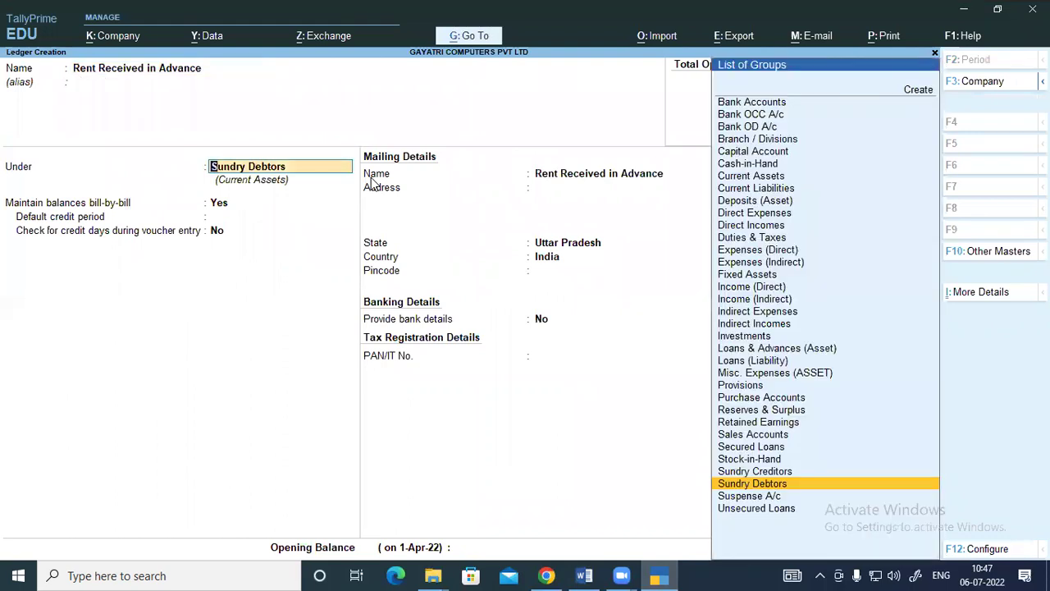
pyautogui.press('BackSpace')
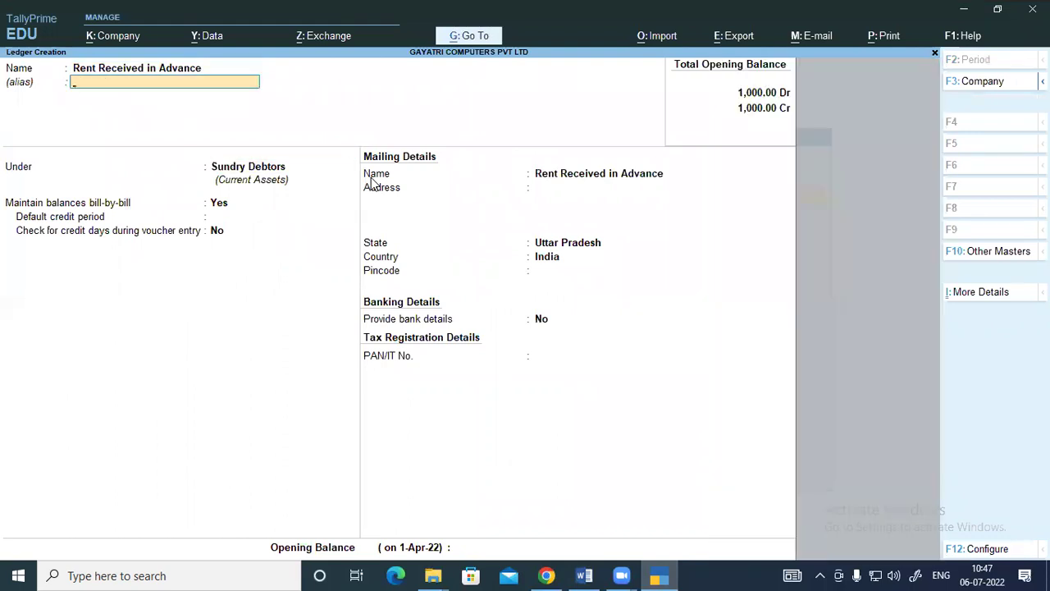
pyautogui.click(594, 575)
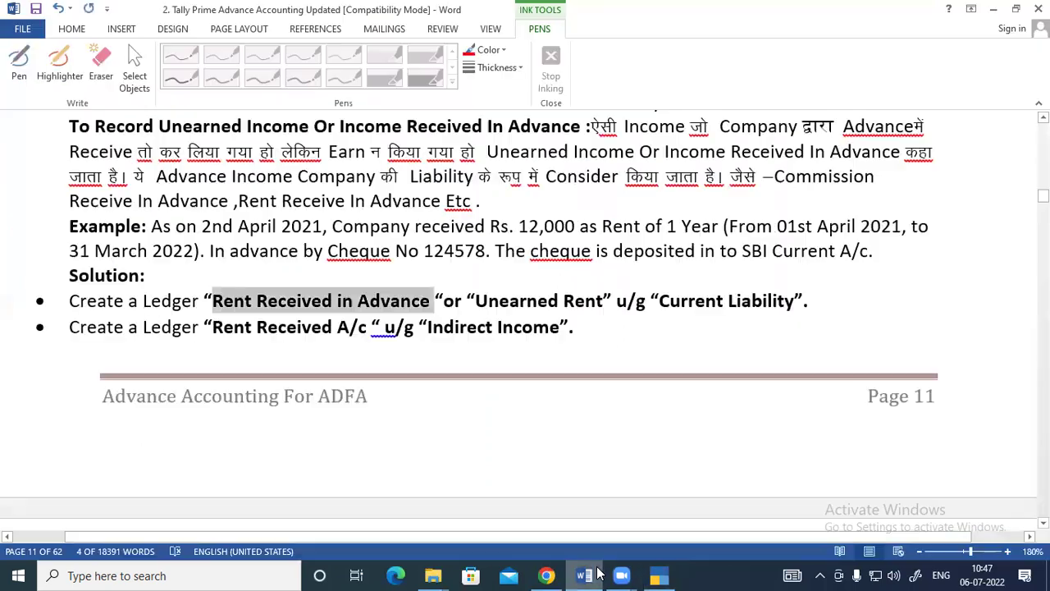
pyautogui.moveTo(476, 300); pyautogui.dragTo(592, 302)
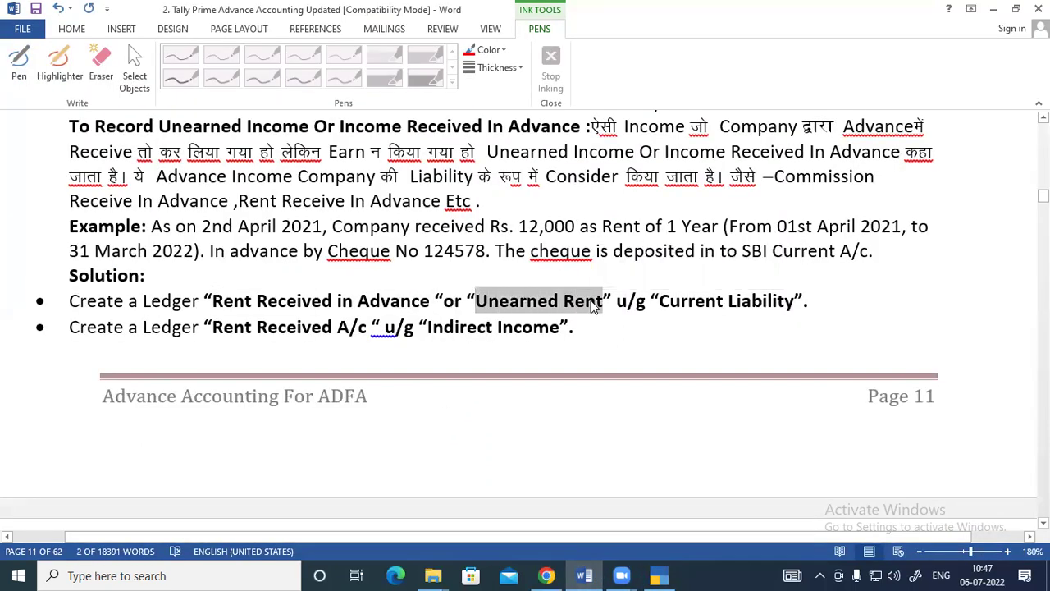
pyautogui.click(661, 574)
pyautogui.hotkey('ctrl', 'alt', 'v')
pyautogui.press('Return')
pyautogui.press('Return')
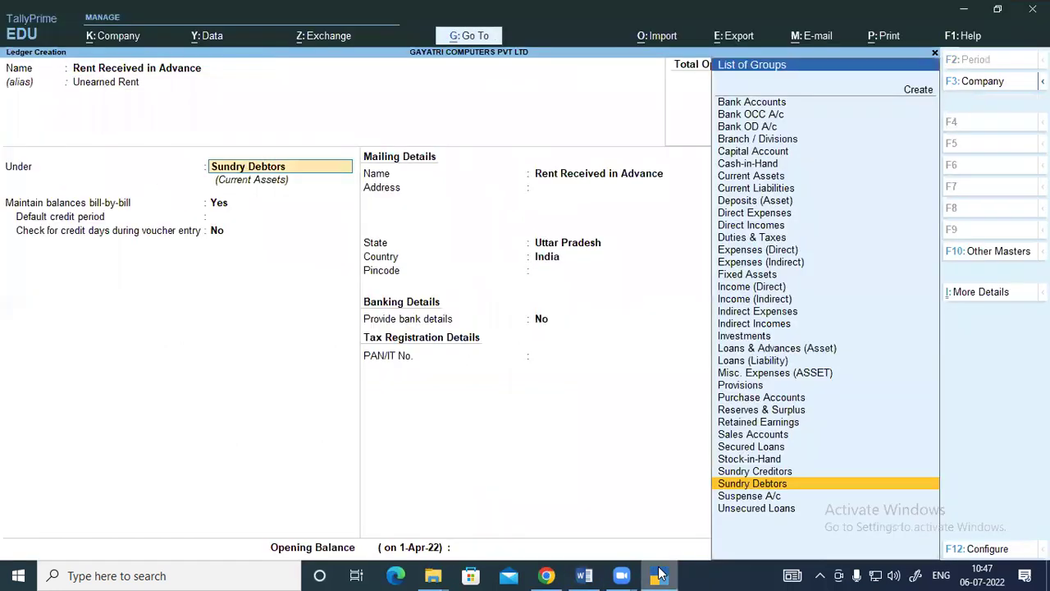
# - Place the ledger under Current Liabilities and move through to the save confirmation
pyautogui.write('Cu')
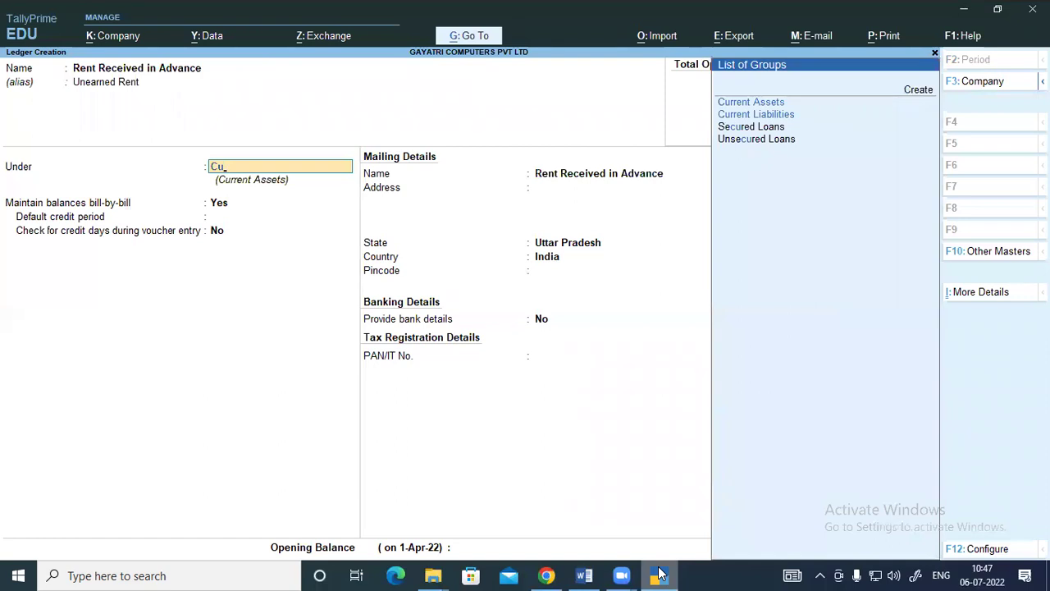
pyautogui.press('Down')
pyautogui.press('Return')
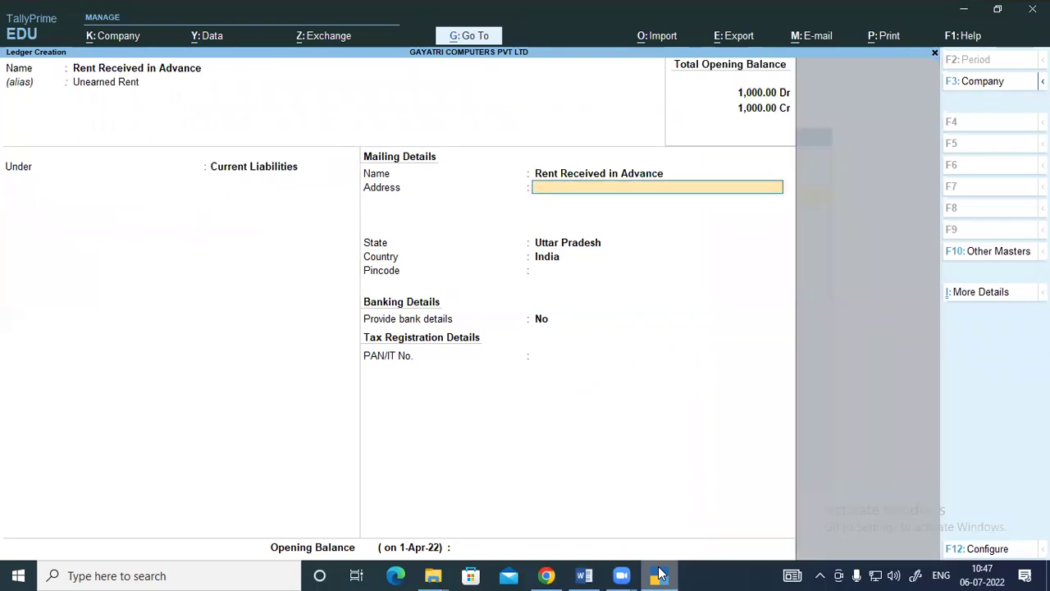
pyautogui.press('Return')
pyautogui.press('Return')
pyautogui.press('Return')
pyautogui.press('Return')
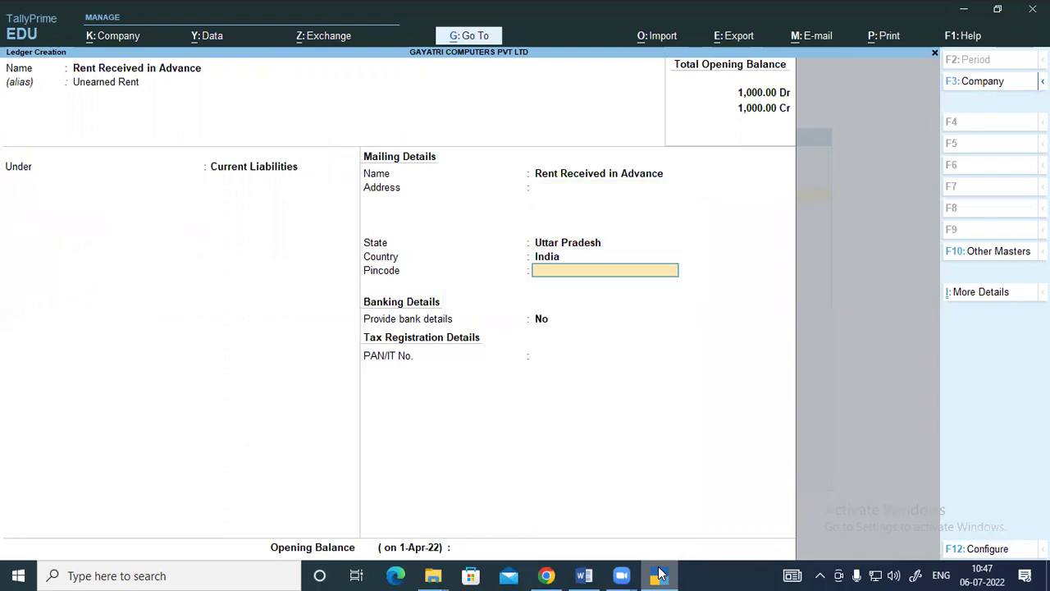
pyautogui.press('Return')
pyautogui.press('Return')
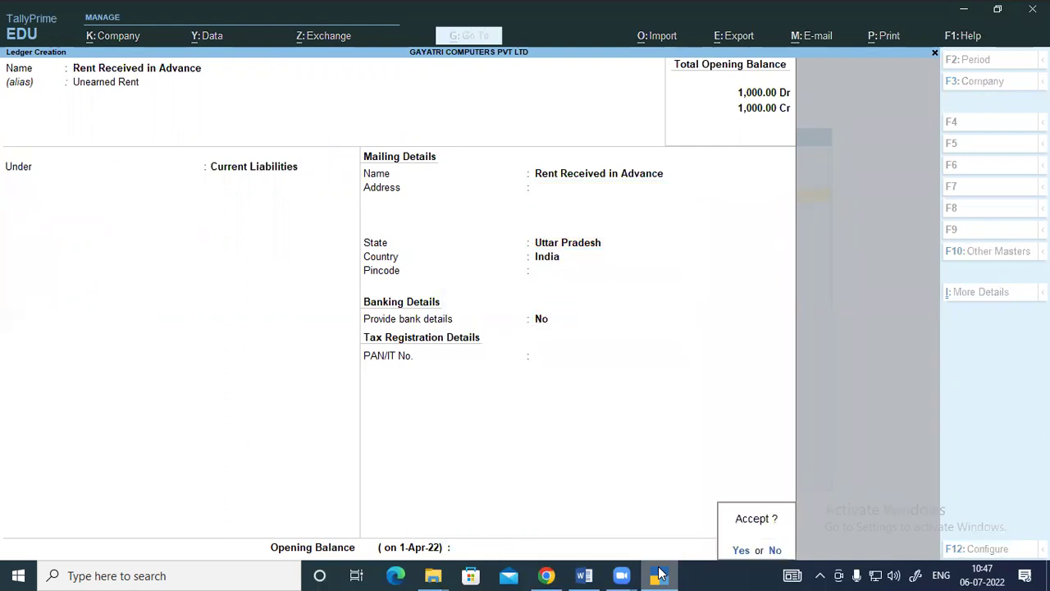
pyautogui.press('Return')
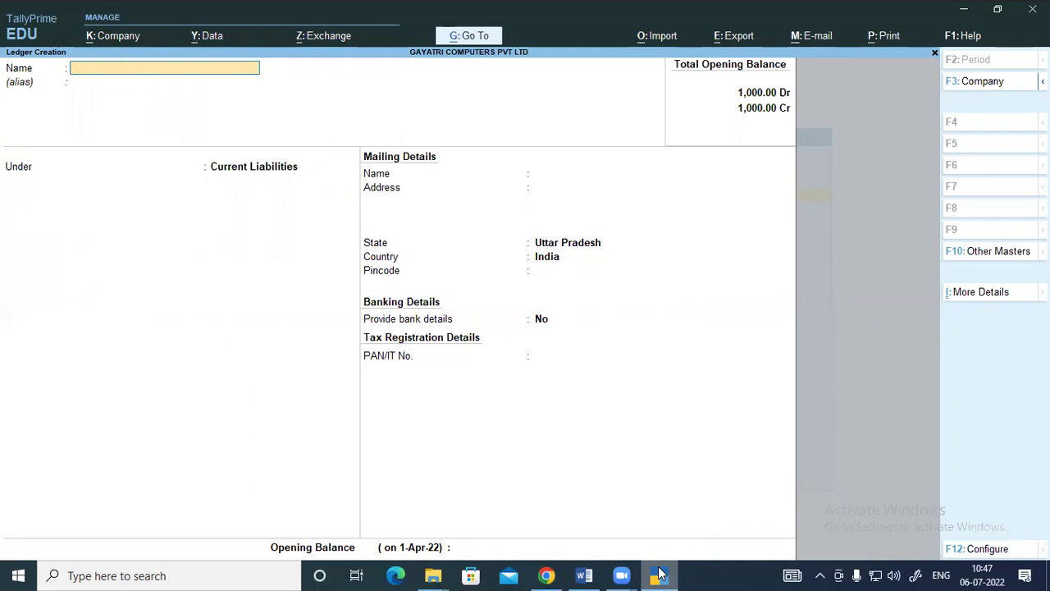
# - Select 'Rent Received A/c' in the second Solution bullet in Word, then return to Ledger Creation
pyautogui.click(661, 573)
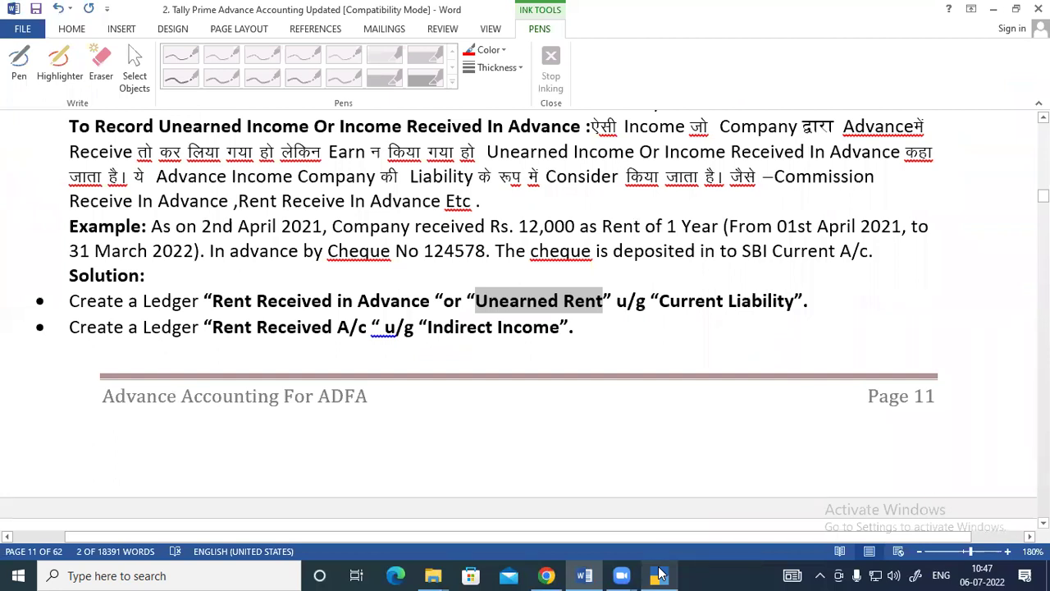
pyautogui.moveTo(216, 327); pyautogui.dragTo(364, 326)
pyautogui.hotkey('ctrl', 'c')
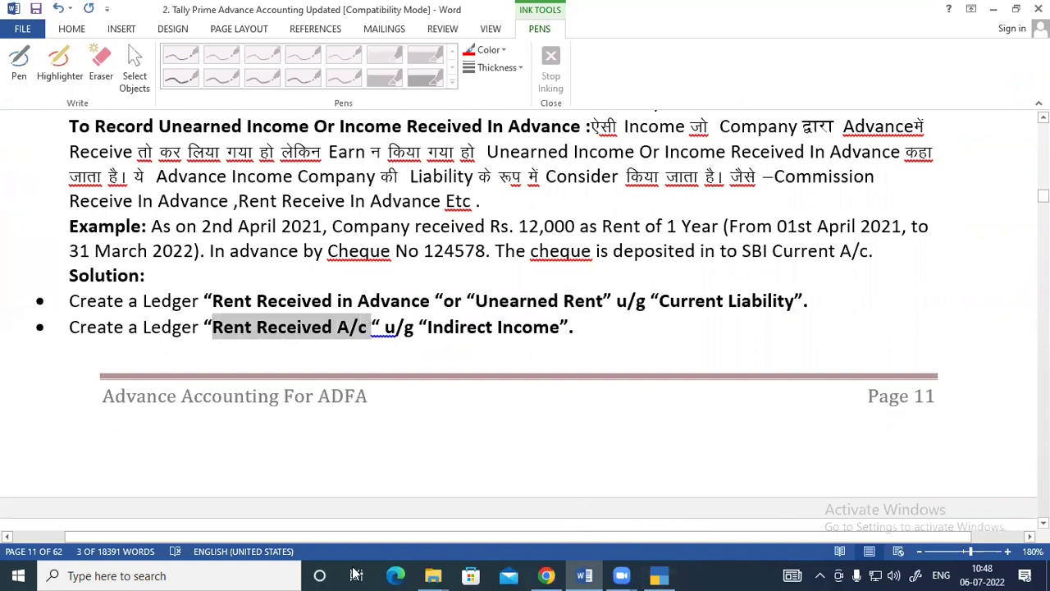
pyautogui.click(659, 576)
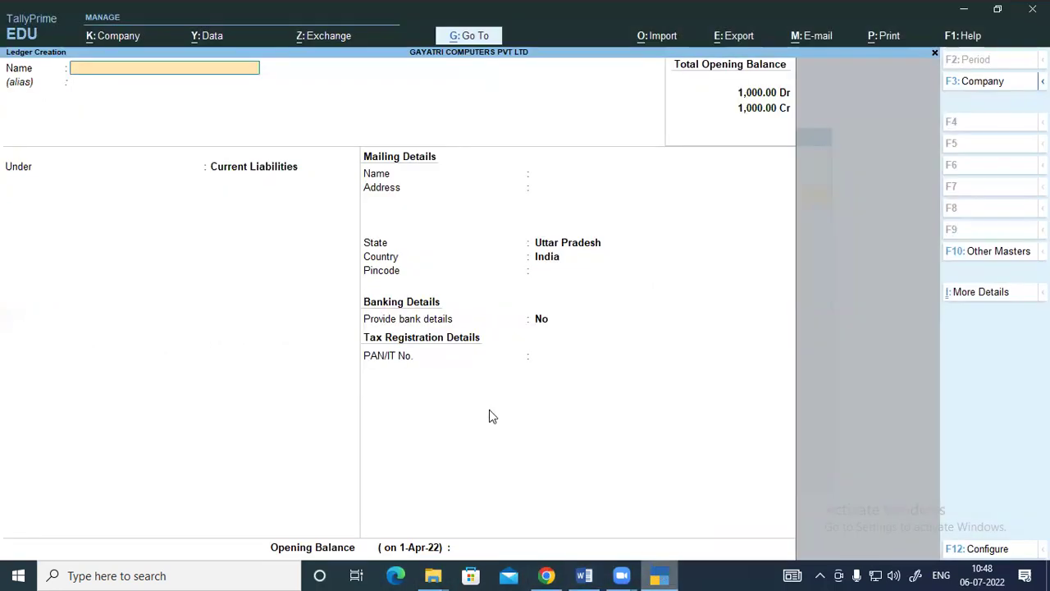
# - Create the Rent Received A/c ledger under Indirect Incomes and accept it
pyautogui.hotkey('ctrl', 'v')
pyautogui.press('Return')
pyautogui.press('Return')
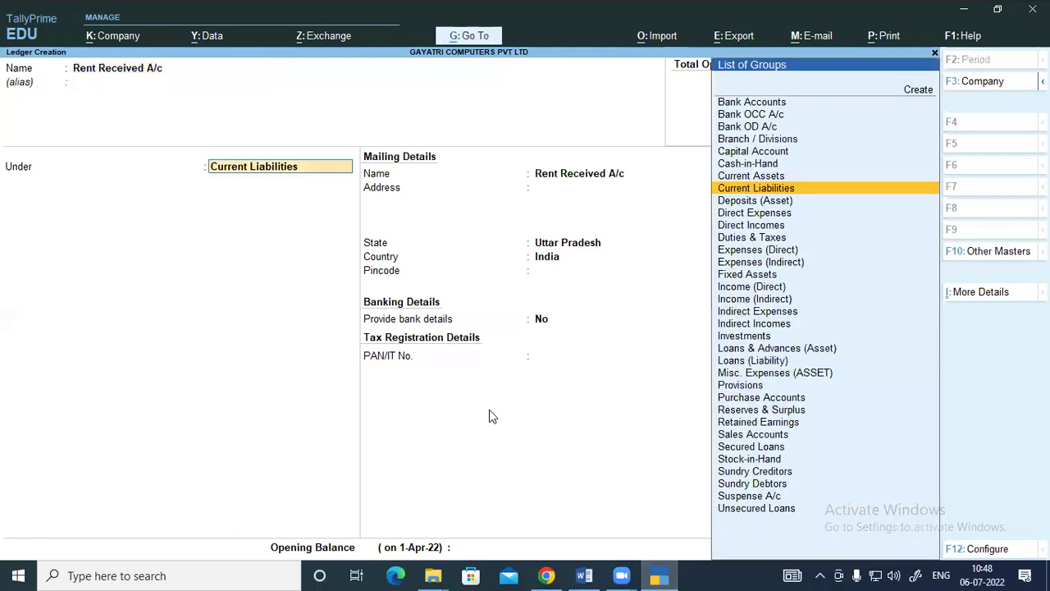
pyautogui.write('In')
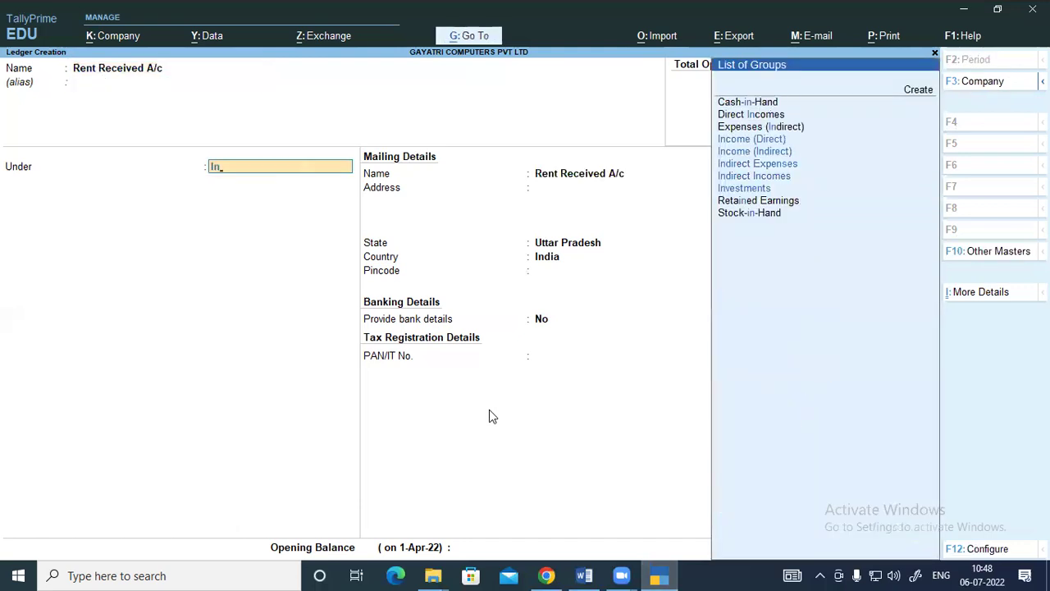
pyautogui.press('Down')
pyautogui.press('Down')
pyautogui.press('Down')
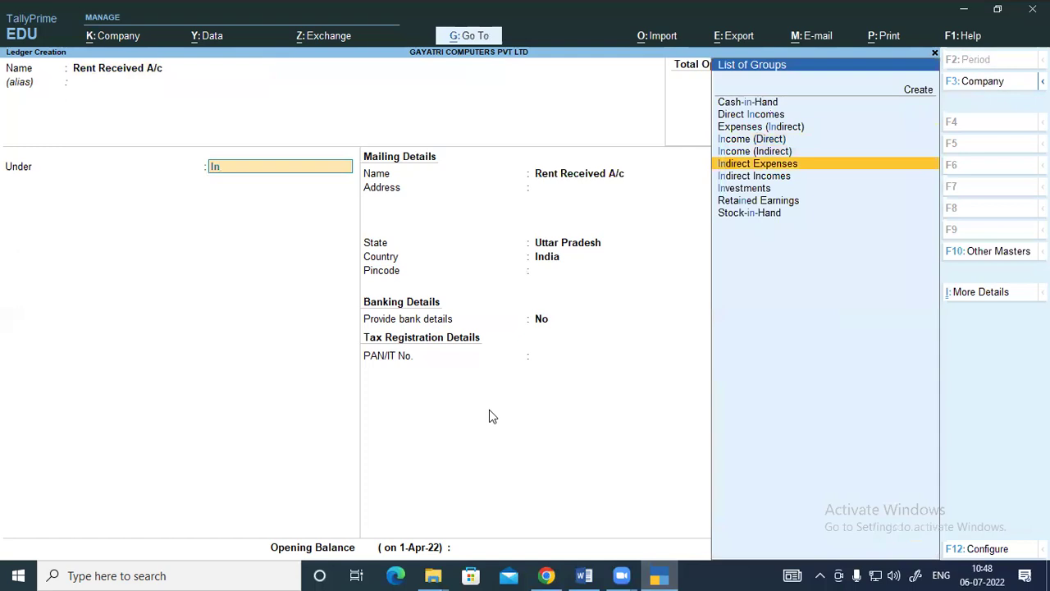
pyautogui.press('Down')
pyautogui.press('Return')
pyautogui.press('Return')
pyautogui.press('Return')
pyautogui.press('Return')
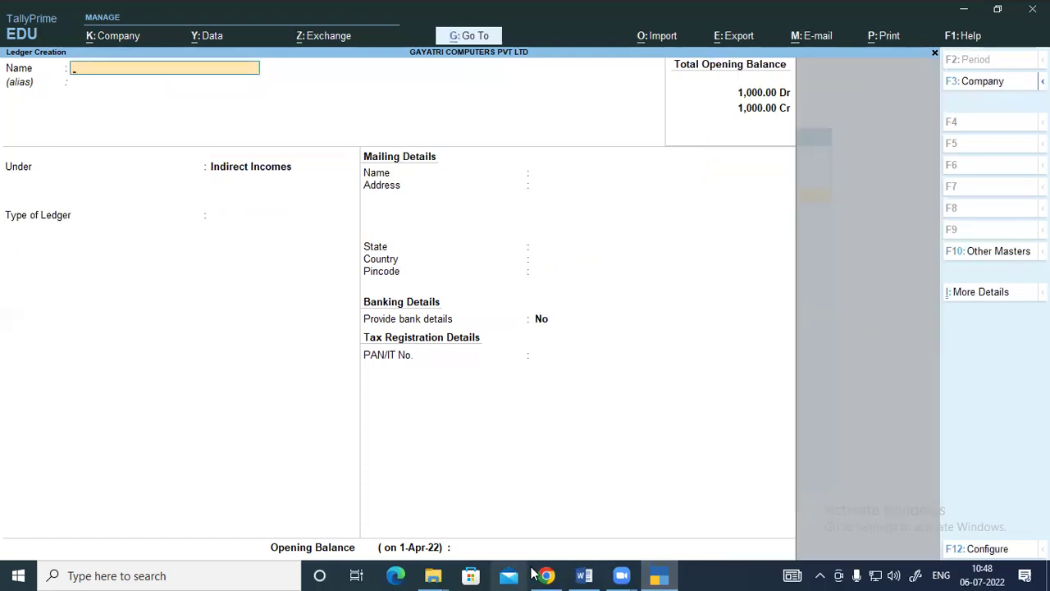
pyautogui.moveTo(658, 575)
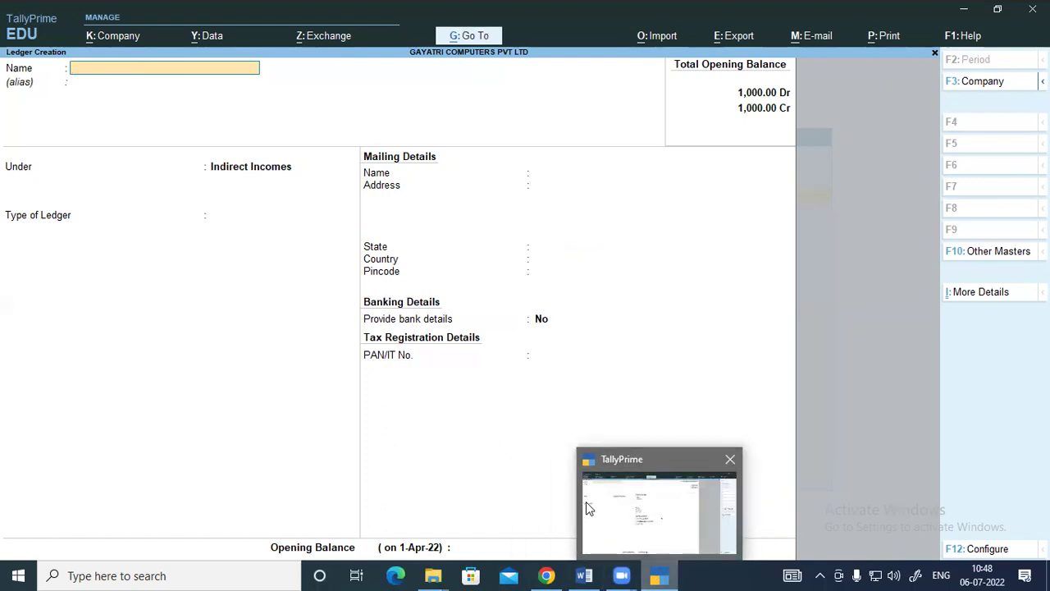
pyautogui.click(624, 529)
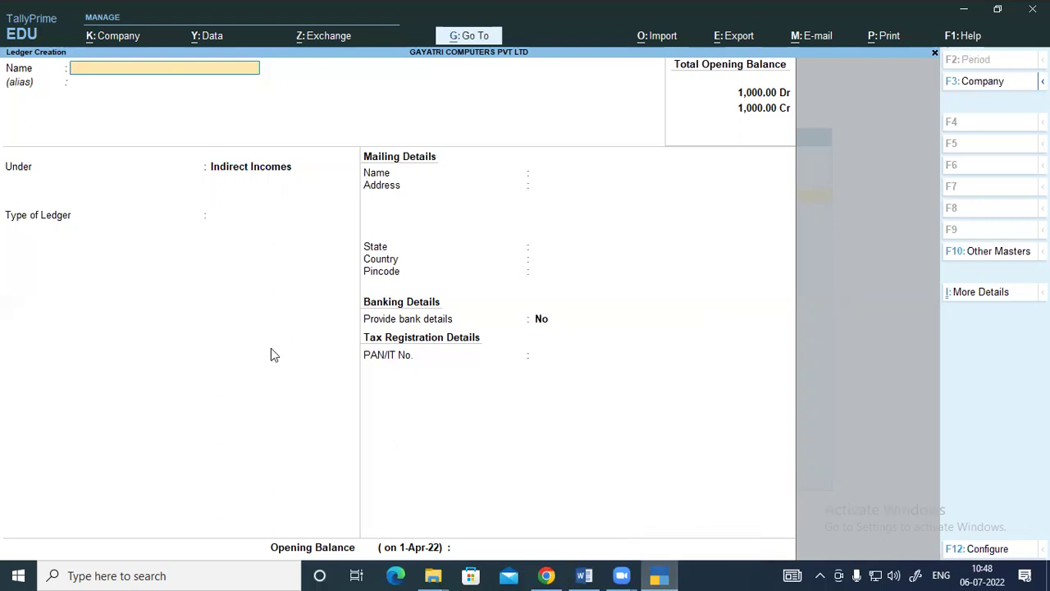
pyautogui.click(584, 575)
# - Add a space between Received and Gateway, and between अब and Balance
pyautogui.scroll(-5, 334, 424)
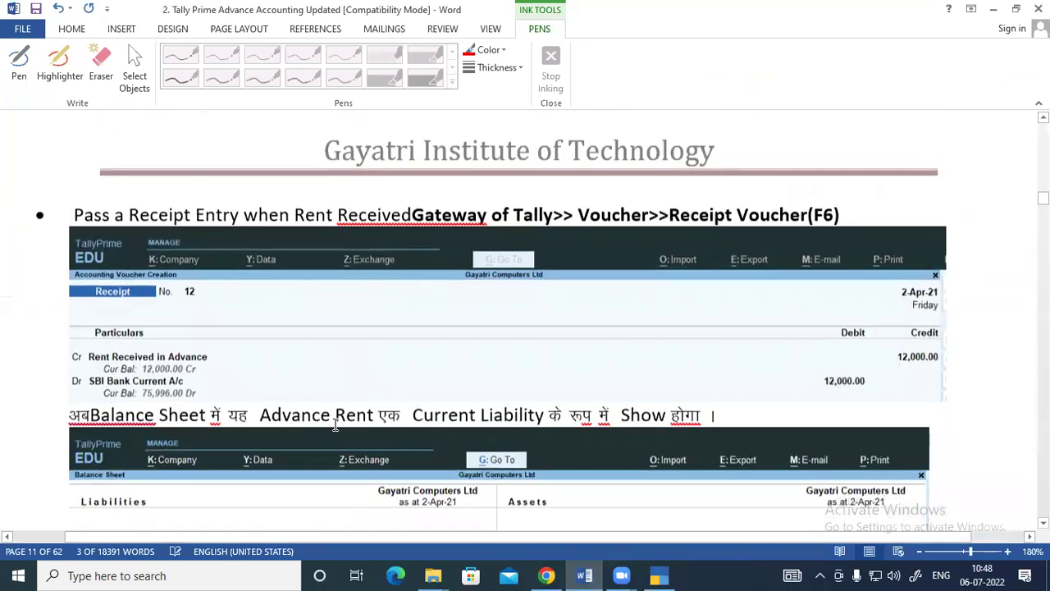
pyautogui.moveTo(74, 215); pyautogui.dragTo(240, 220)
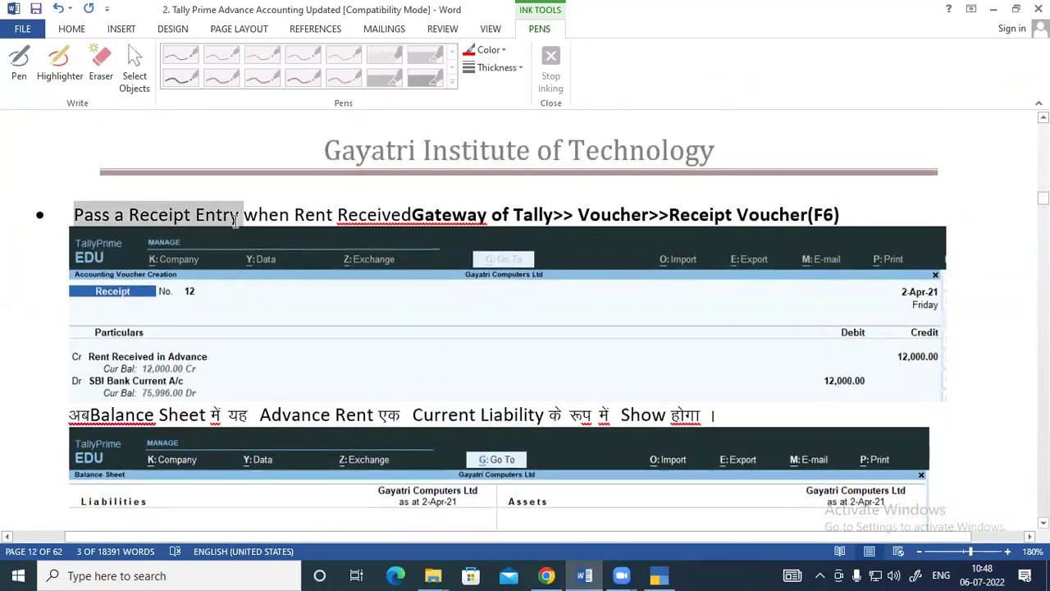
pyautogui.click(394, 216)
pyautogui.click(415, 214)
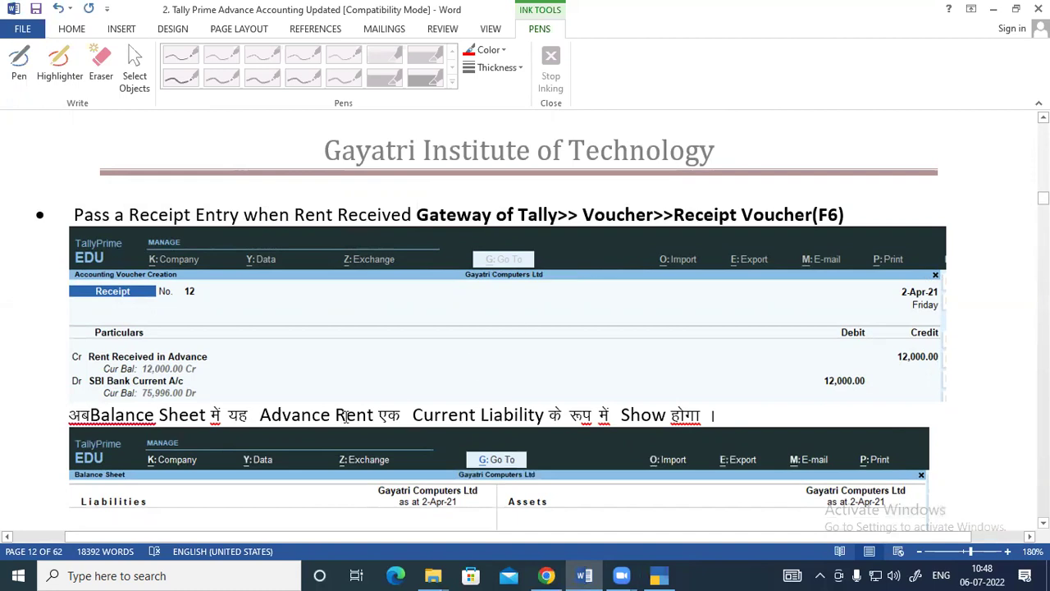
pyautogui.click(91, 414)
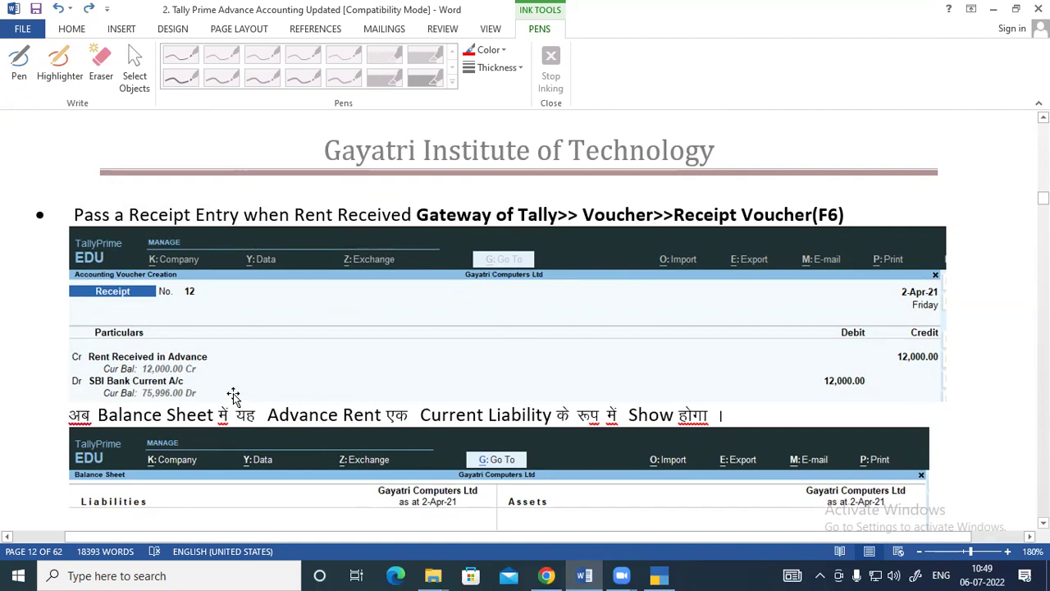
# - Review the receipt voucher screenshot, then select the 12,000 rent amount in the example
pyautogui.scroll(-2, 234, 398)
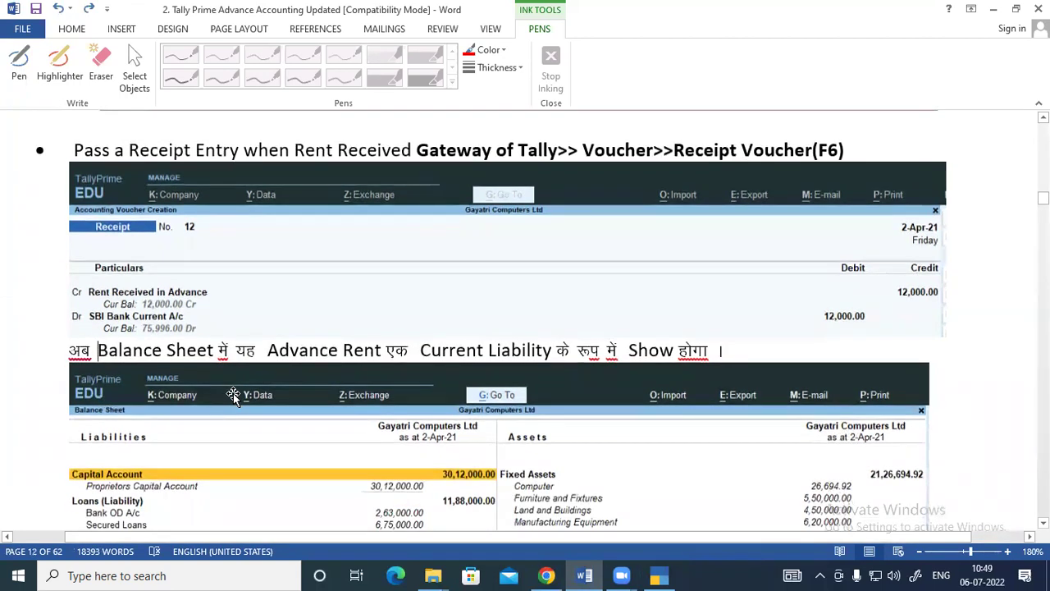
pyautogui.click(241, 302)
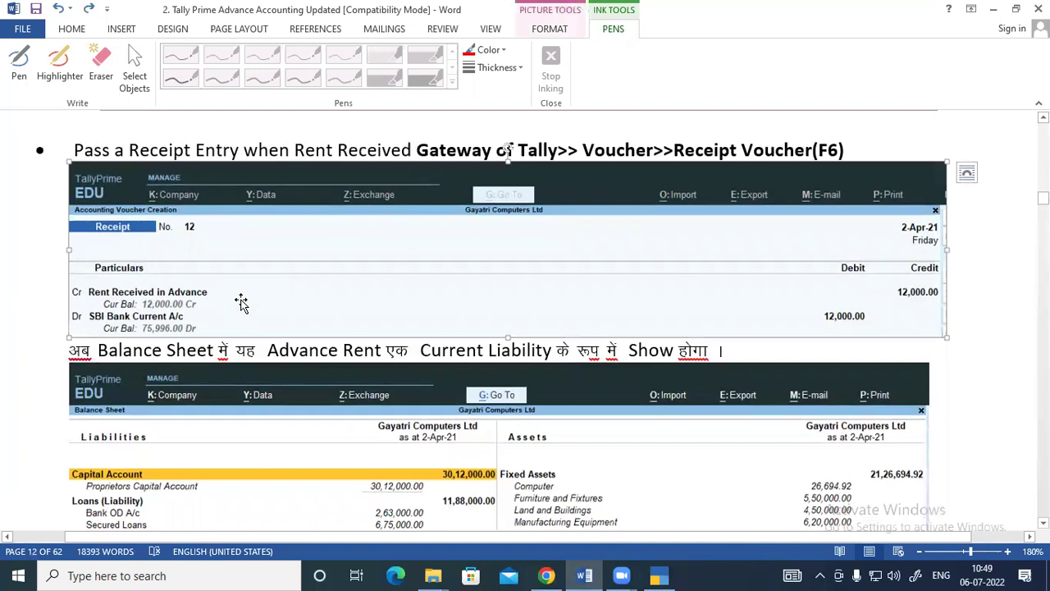
pyautogui.click(574, 574)
pyautogui.click(584, 575)
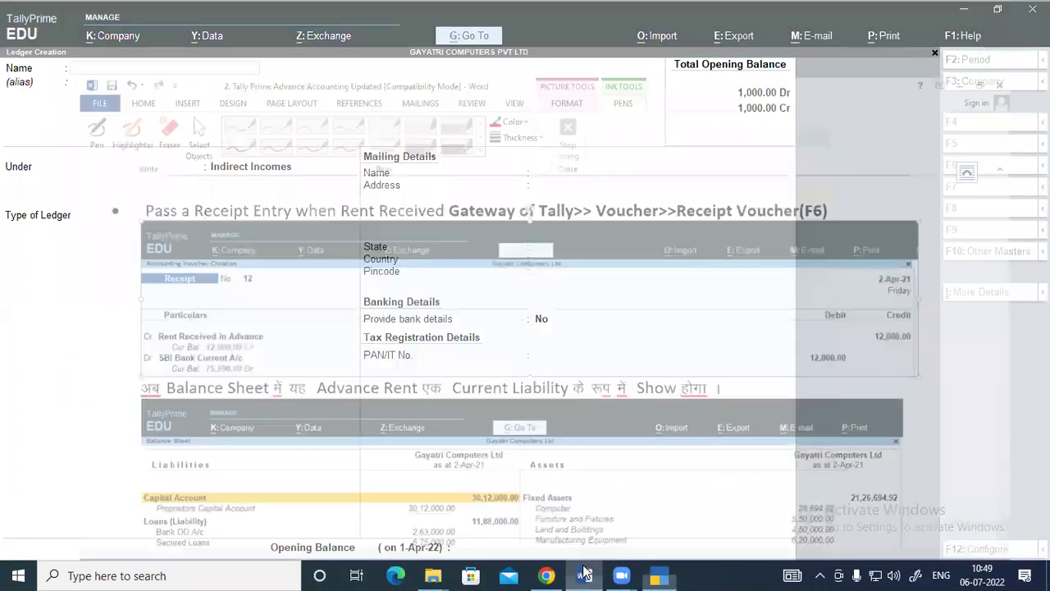
pyautogui.scroll(1, 335, 343)
pyautogui.scroll(10, 335, 343)
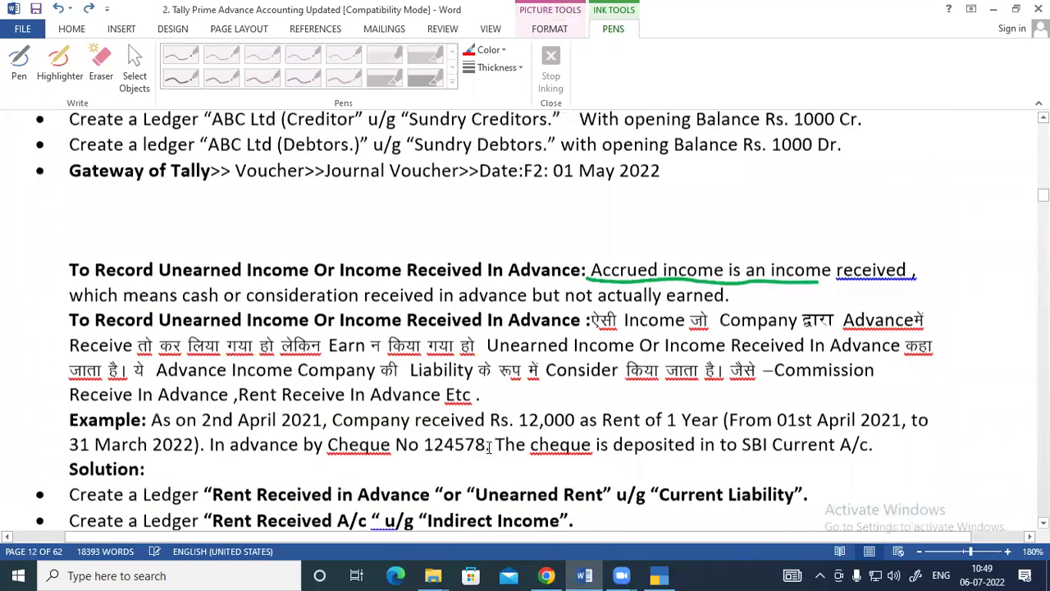
pyautogui.moveTo(519, 419); pyautogui.dragTo(564, 424)
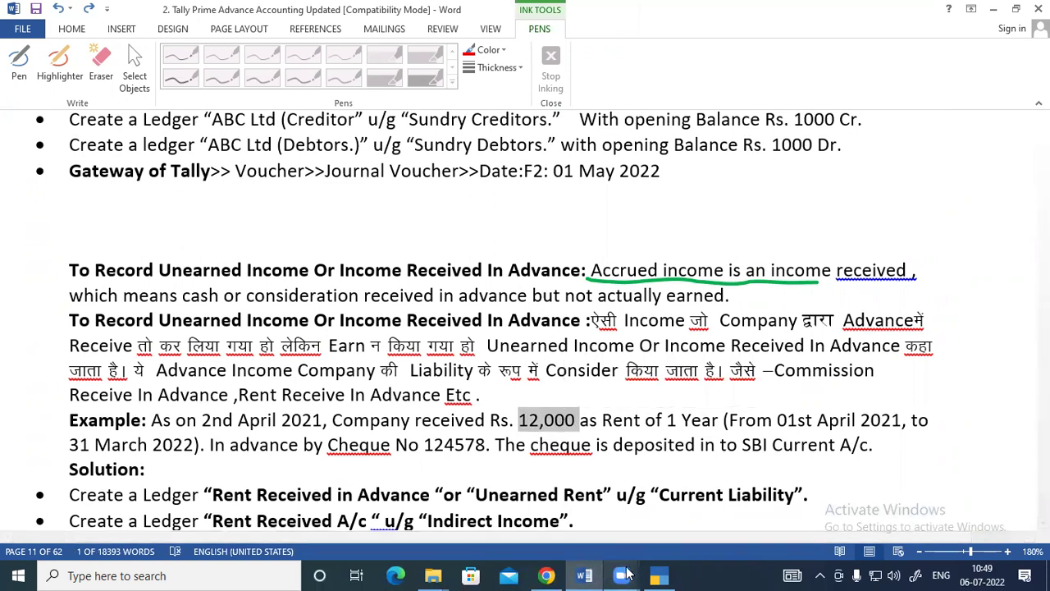
pyautogui.click(660, 574)
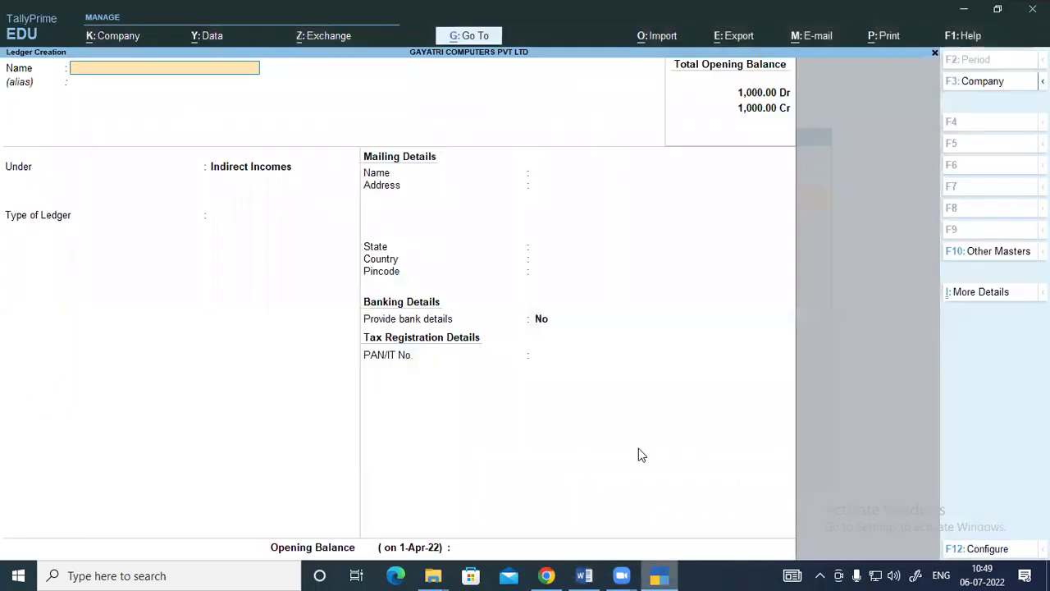
# - Open a Receipt voucher and credit Rent Received A/c with 12,000
pyautogui.press('Escape')
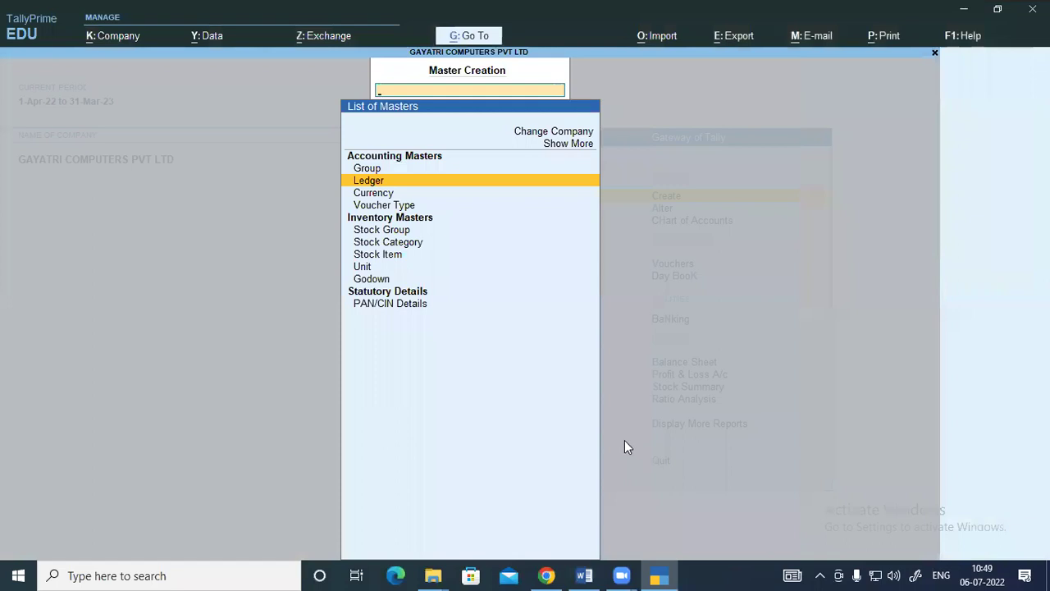
pyautogui.press('Escape')
pyautogui.press('Down')
pyautogui.press('Down')
pyautogui.press('Down')
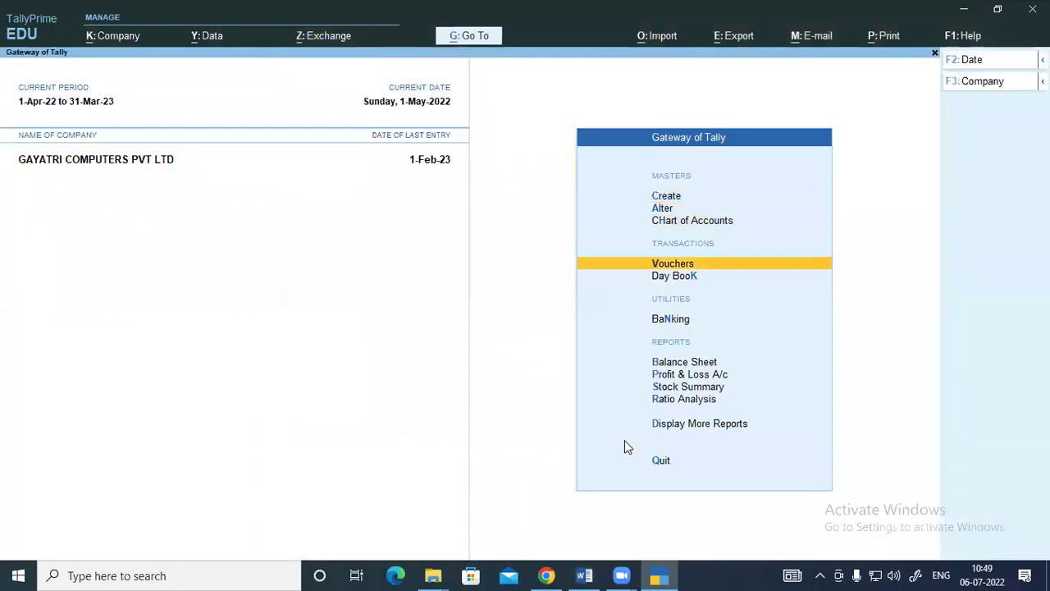
pyautogui.press('Return')
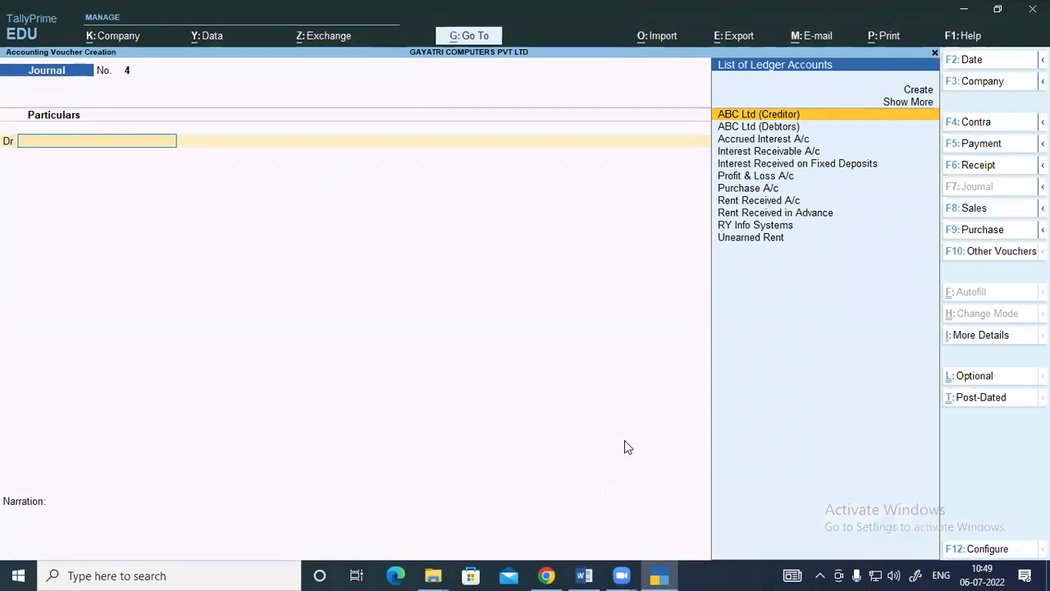
pyautogui.press('F6')
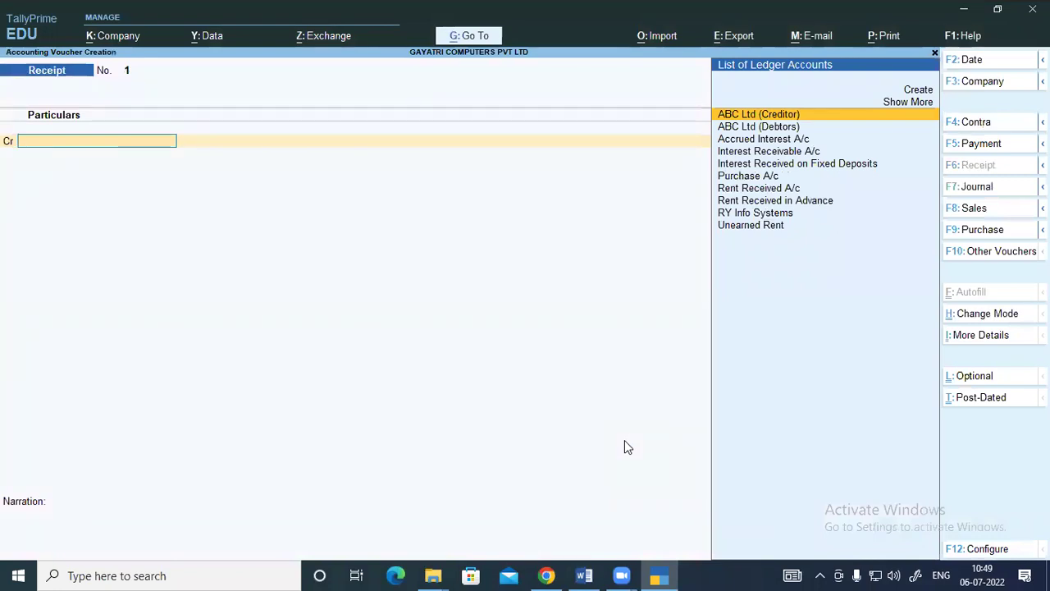
pyautogui.press('Down')
pyautogui.press('Down')
pyautogui.press('Down')
pyautogui.press('Down')
pyautogui.press('Down')
pyautogui.press('Down')
pyautogui.press('Down')
pyautogui.press('Down')
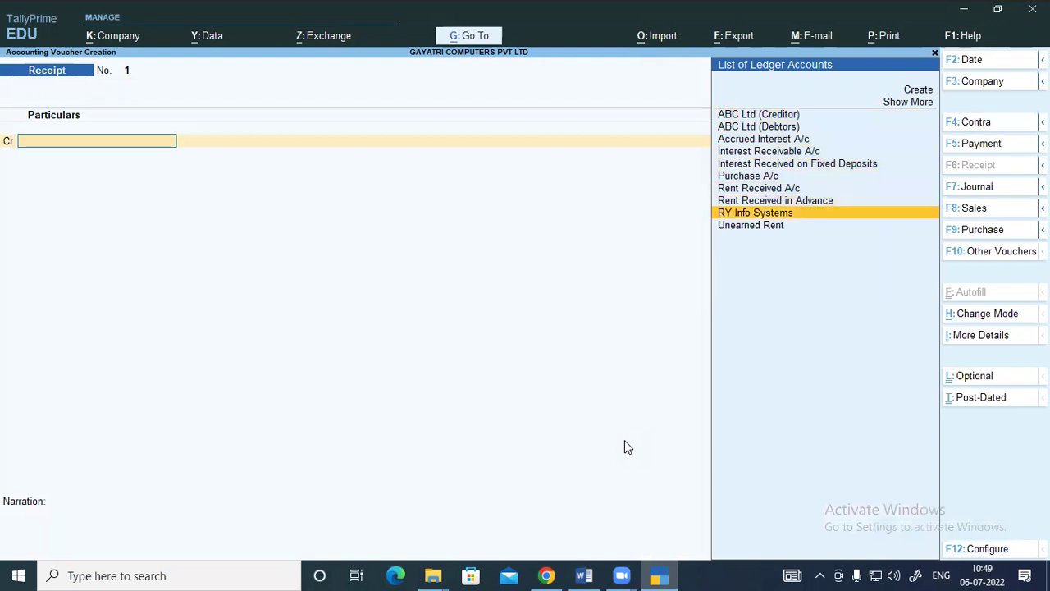
pyautogui.press('Down')
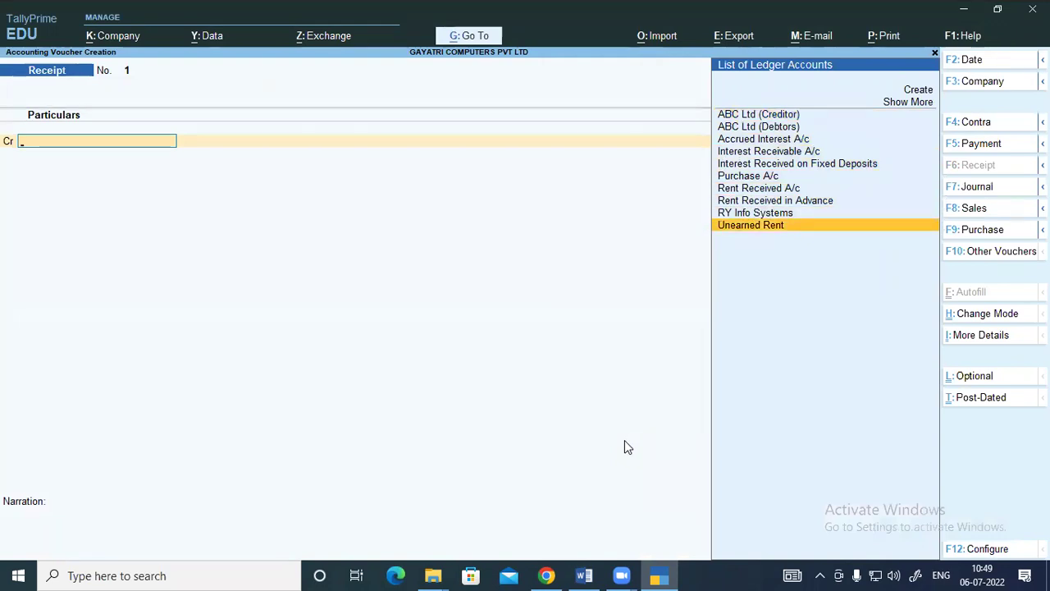
pyautogui.press('Up')
pyautogui.press('Up')
pyautogui.press('Up')
pyautogui.press('Return')
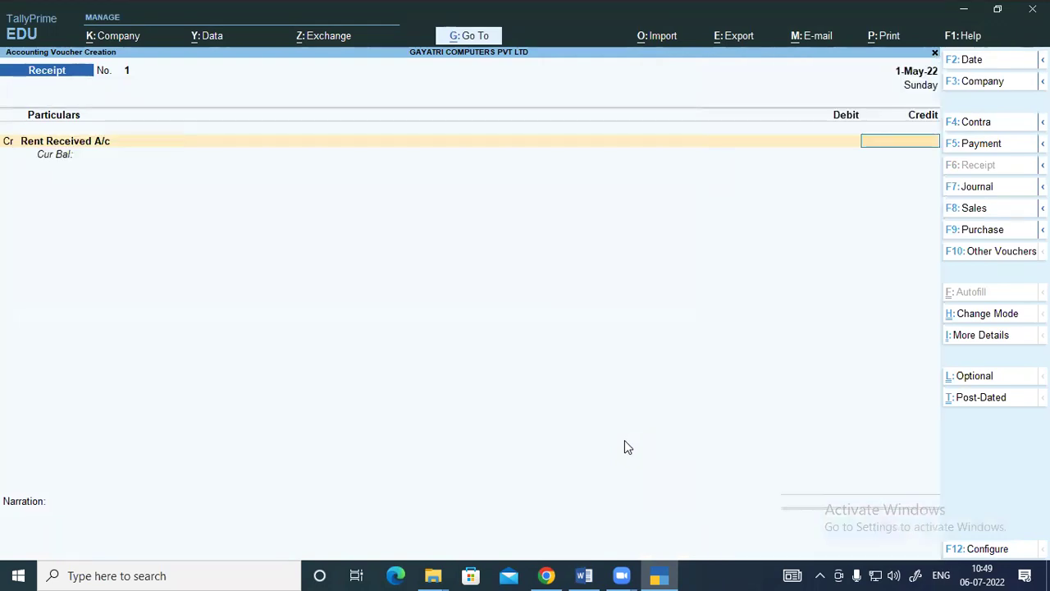
pyautogui.write('12000')
pyautogui.press('Return')
pyautogui.press('Return')
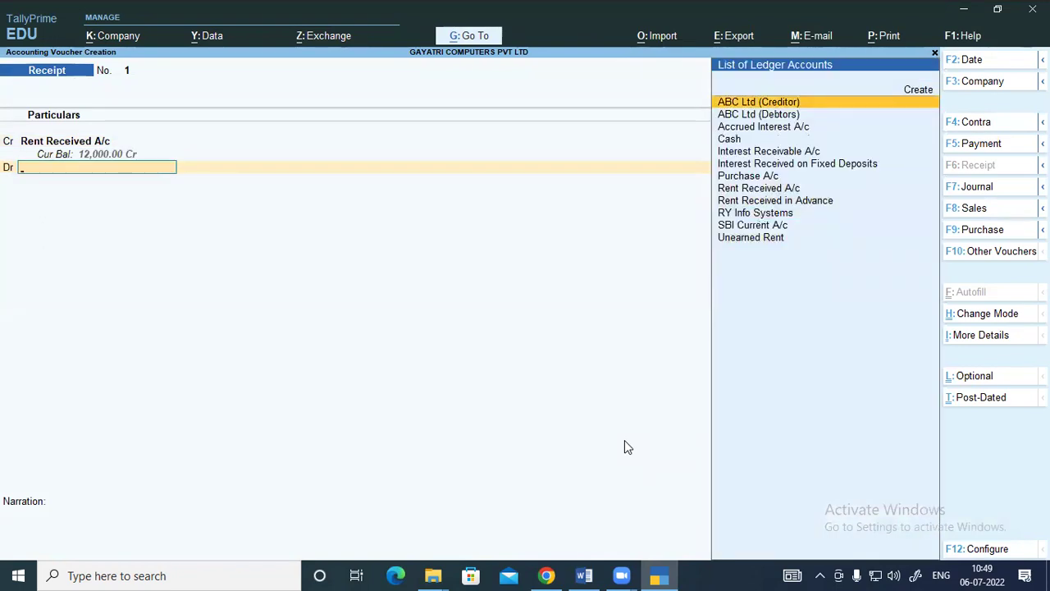
# - Debit SBI Current A/c for 12,000 to bring up its bank allocation details
pyautogui.press('Down')
pyautogui.press('Down')
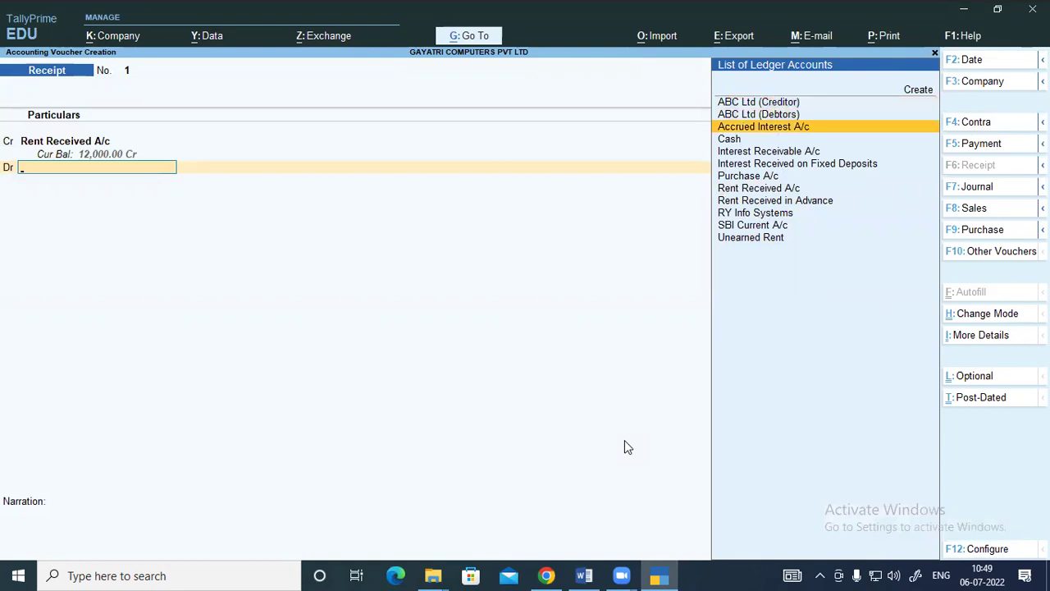
pyautogui.hotkey('alt', 'Tab')
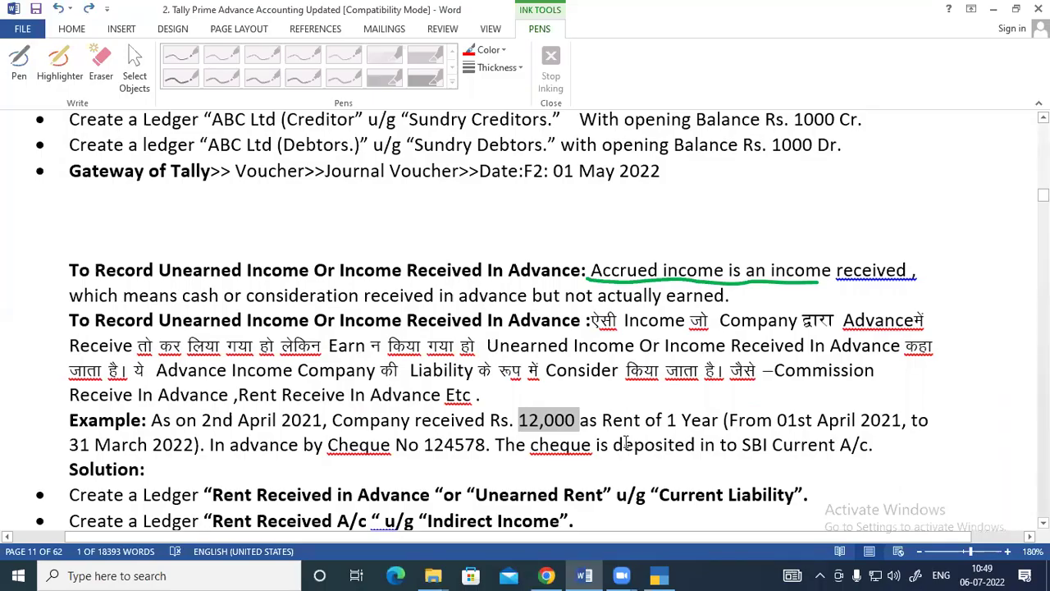
pyautogui.scroll(-8, 539, 408)
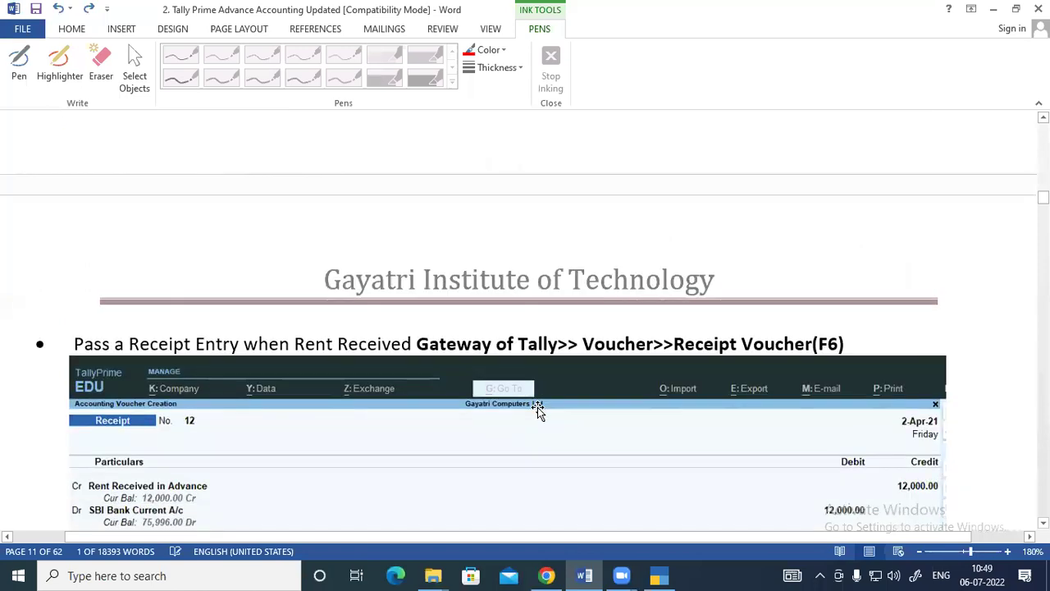
pyautogui.scroll(-3, 538, 410)
pyautogui.hotkey('alt', 'Tab')
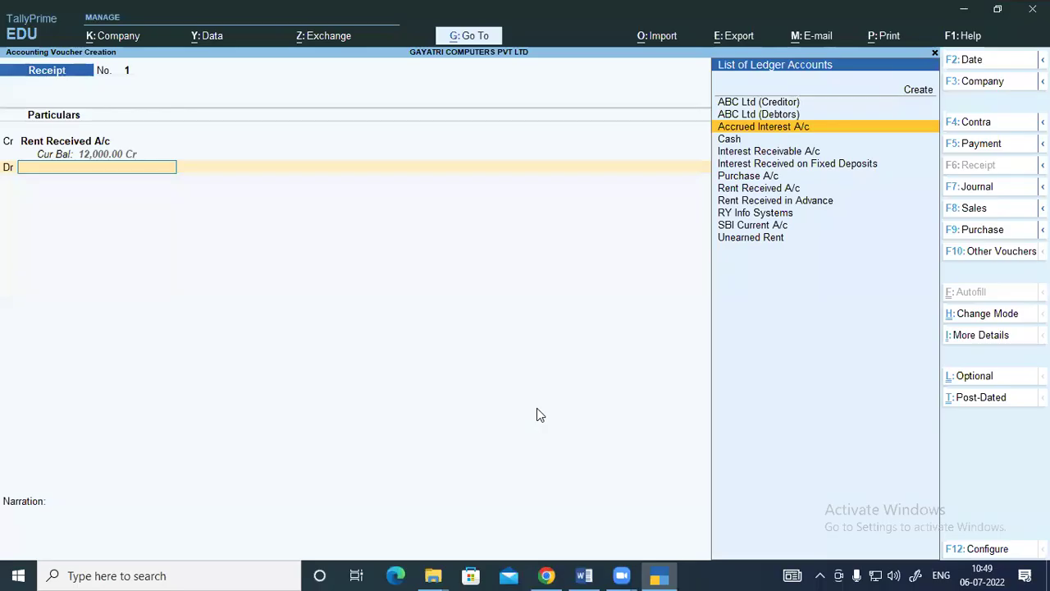
pyautogui.press('Down')
pyautogui.press('Down')
pyautogui.press('Down')
pyautogui.press('Down')
pyautogui.press('Down')
pyautogui.press('Down')
pyautogui.press('Down')
pyautogui.press('Down')
pyautogui.press('Return')
pyautogui.press('Return')
pyautogui.press('Return')
pyautogui.press('Return')
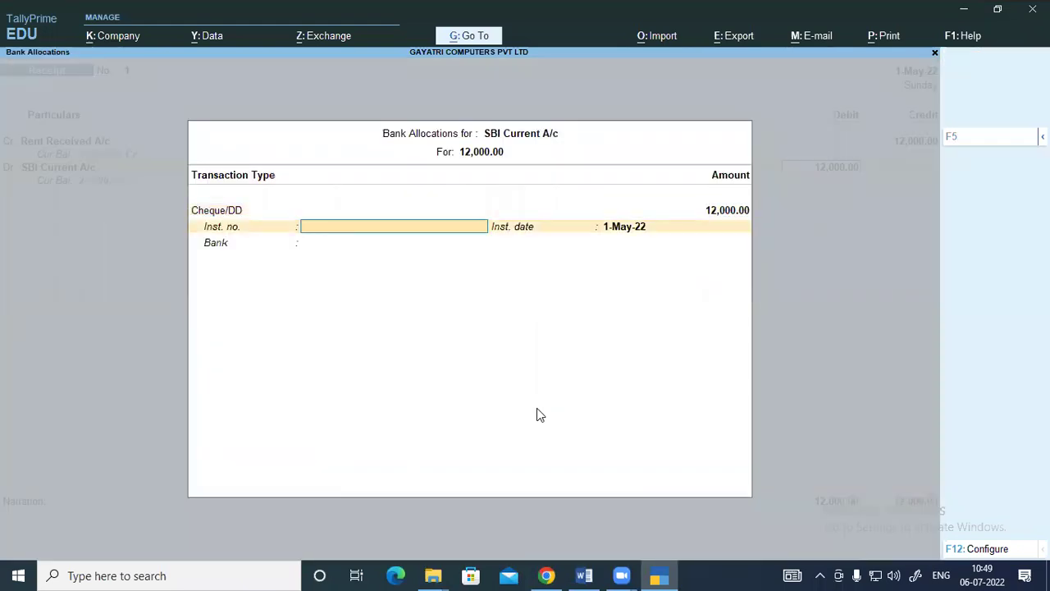
# - Enter cheque number 124578 in the receipt's bank allocation details and accept them
pyautogui.hotkey('alt', 'Tab')
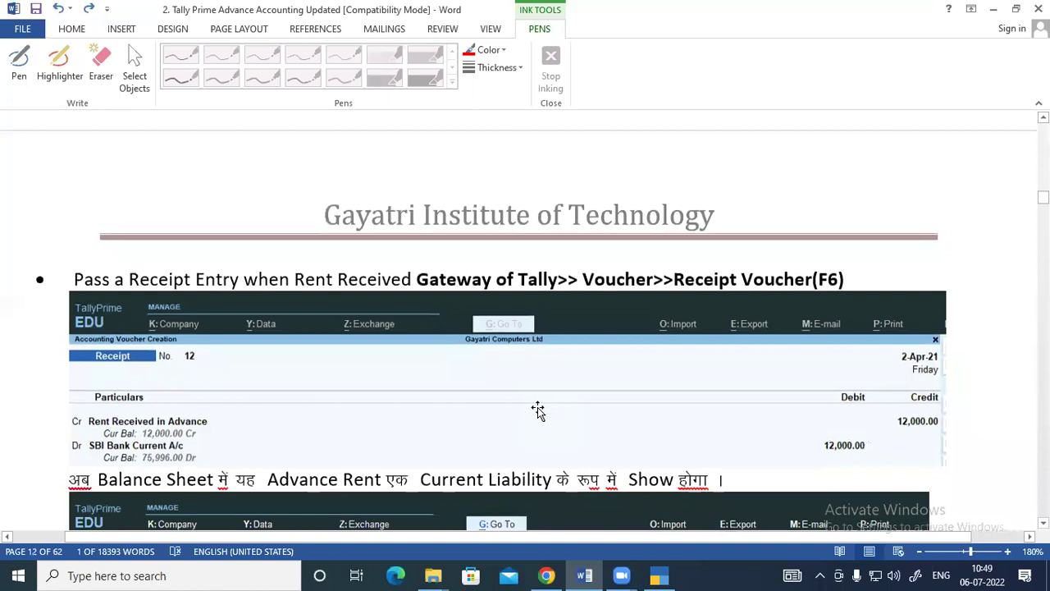
pyautogui.scroll(5, 537, 407)
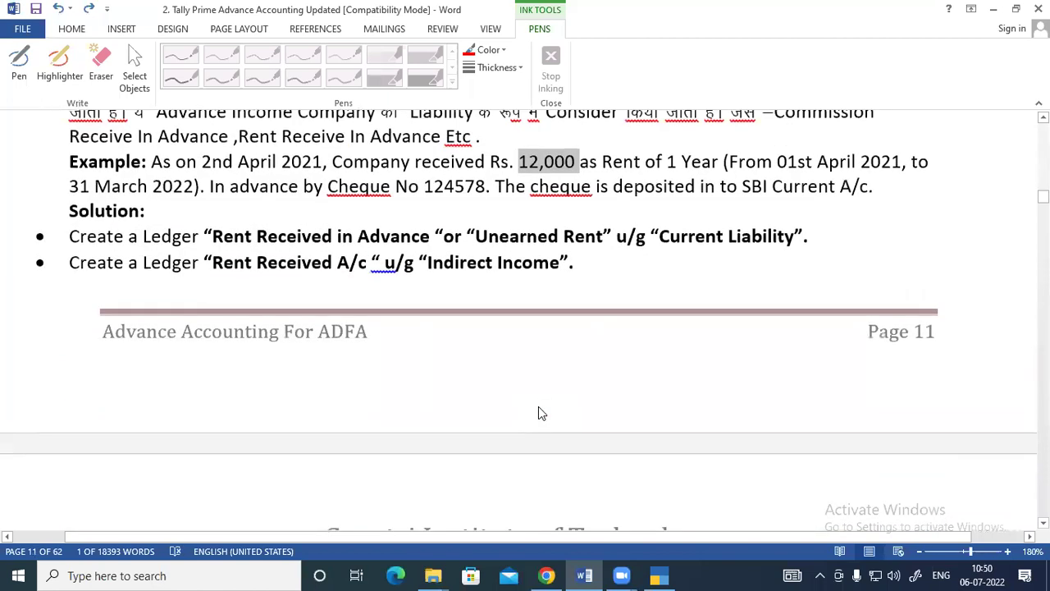
pyautogui.hotkey('alt', 'Tab')
pyautogui.write('1')
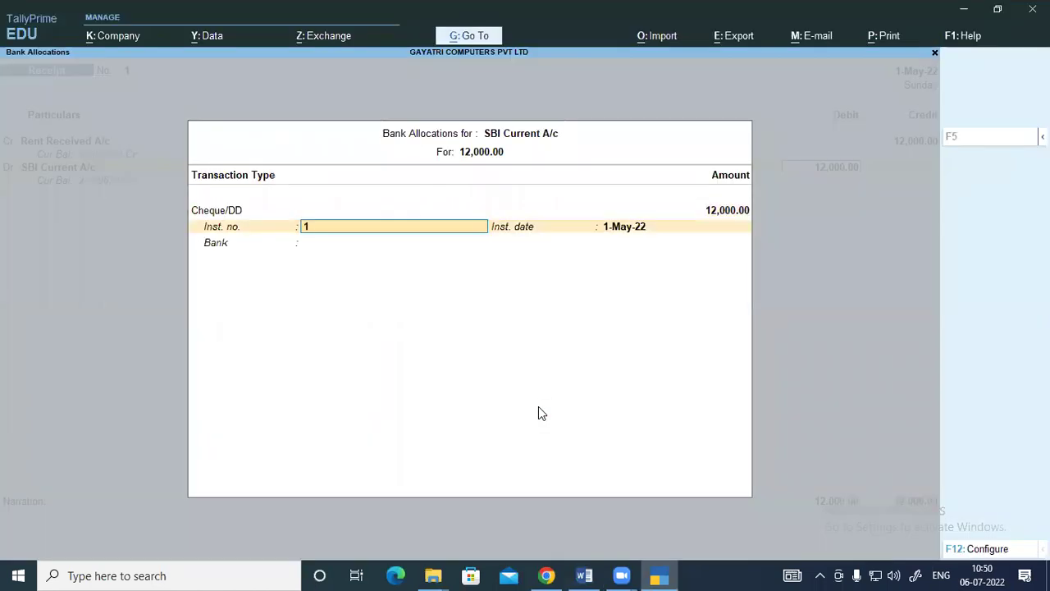
pyautogui.write('24578')
pyautogui.press('Return')
pyautogui.press('Return')
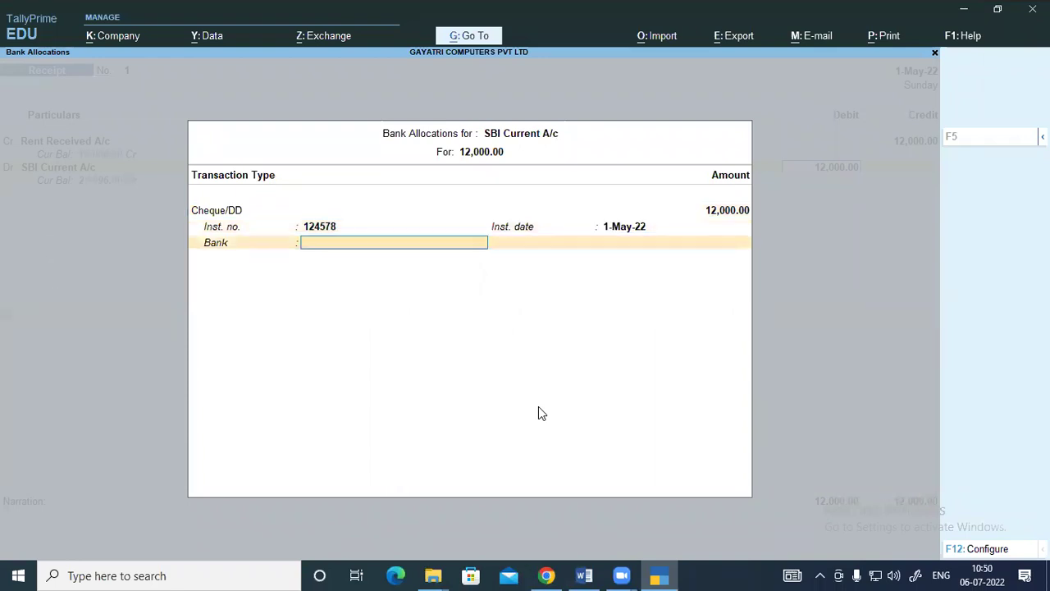
pyautogui.press('Return')
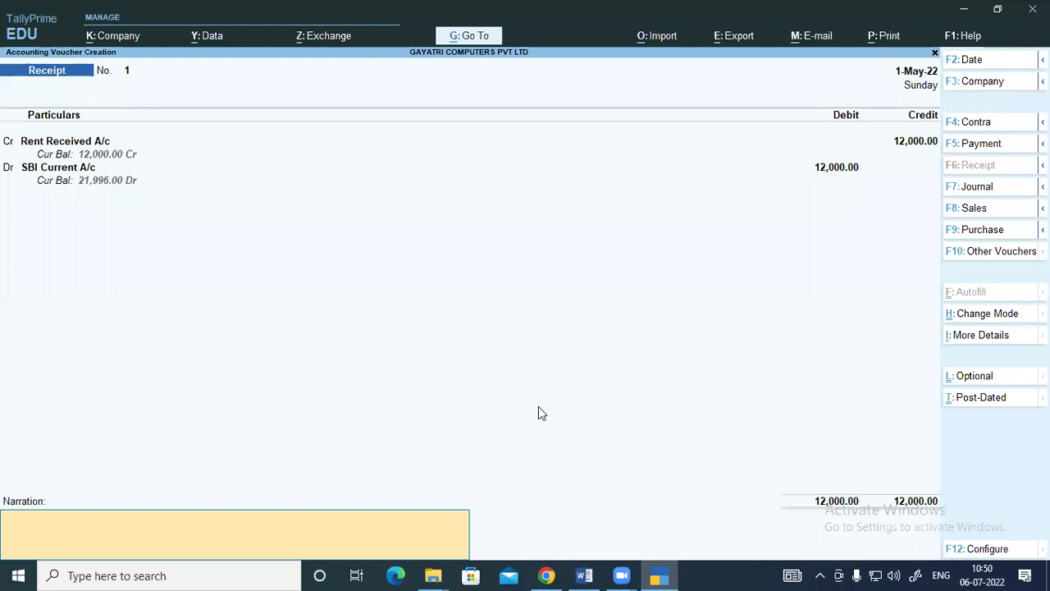
# - Add the narration 'Rent from April 22 to March 2023', date the receipt 1-Apr-22, and save it
pyautogui.write('Rent from April 22 to March')
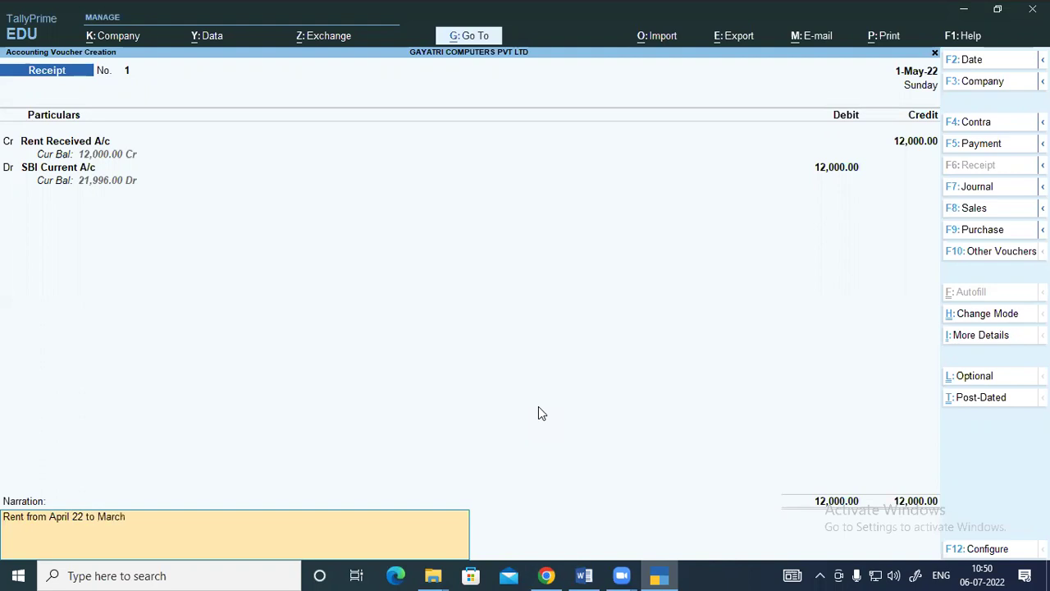
pyautogui.write(' 2023')
pyautogui.press('F2')
pyautogui.write('01-04')
pyautogui.press('Return')
pyautogui.hotkey('ctrl', 'a')
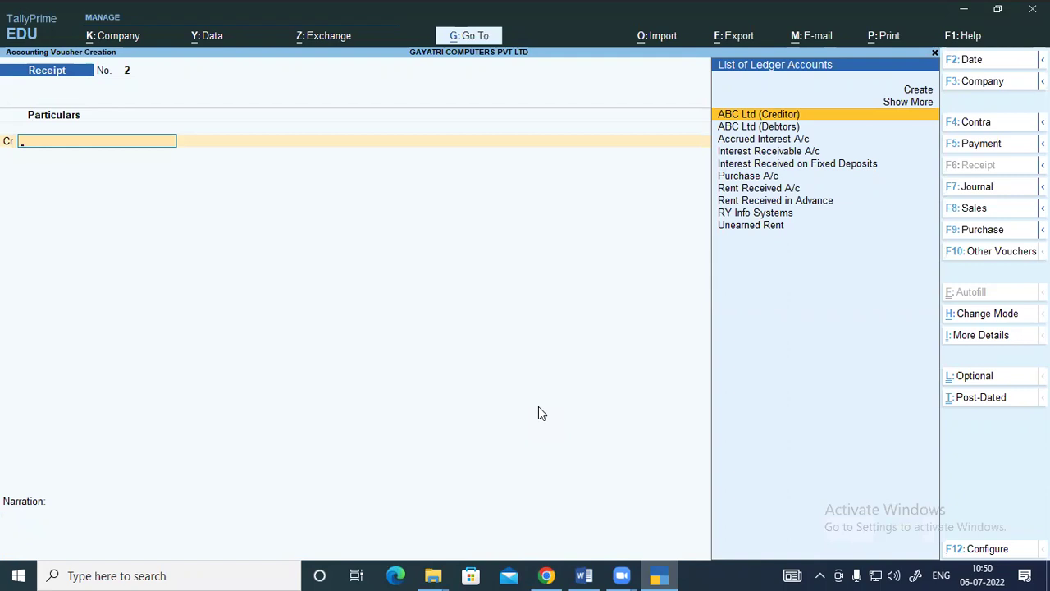
# - Quit the new blank receipt voucher and open the Profit & Loss account
pyautogui.press('Escape')
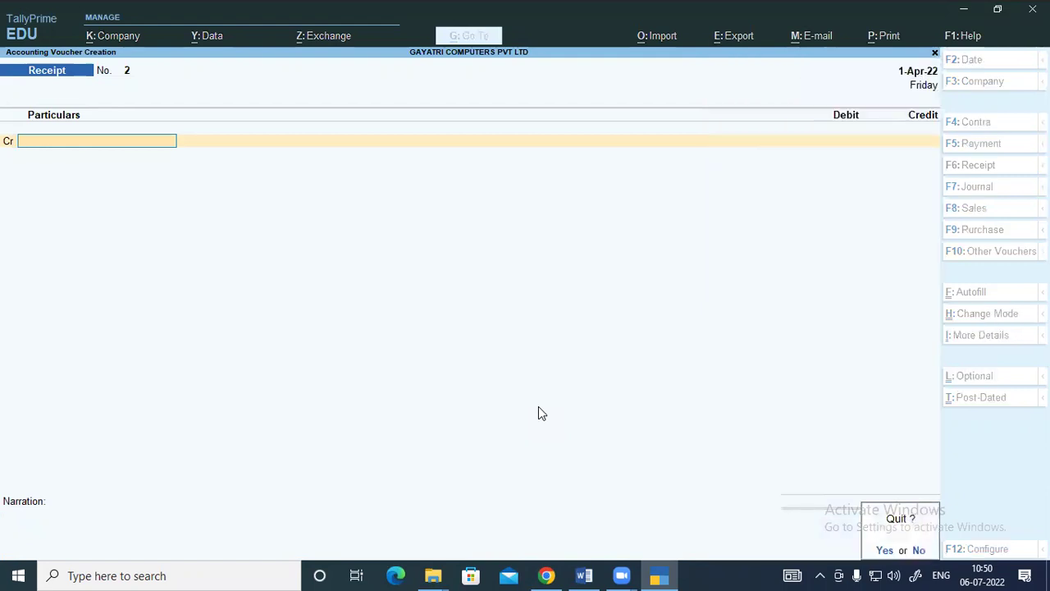
pyautogui.press('y')
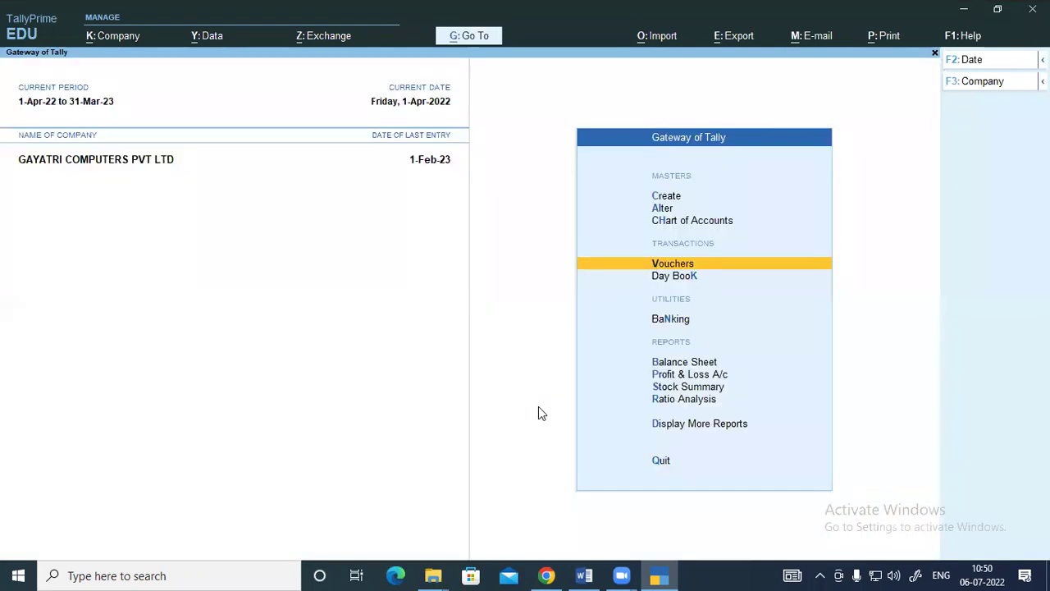
pyautogui.press('p')
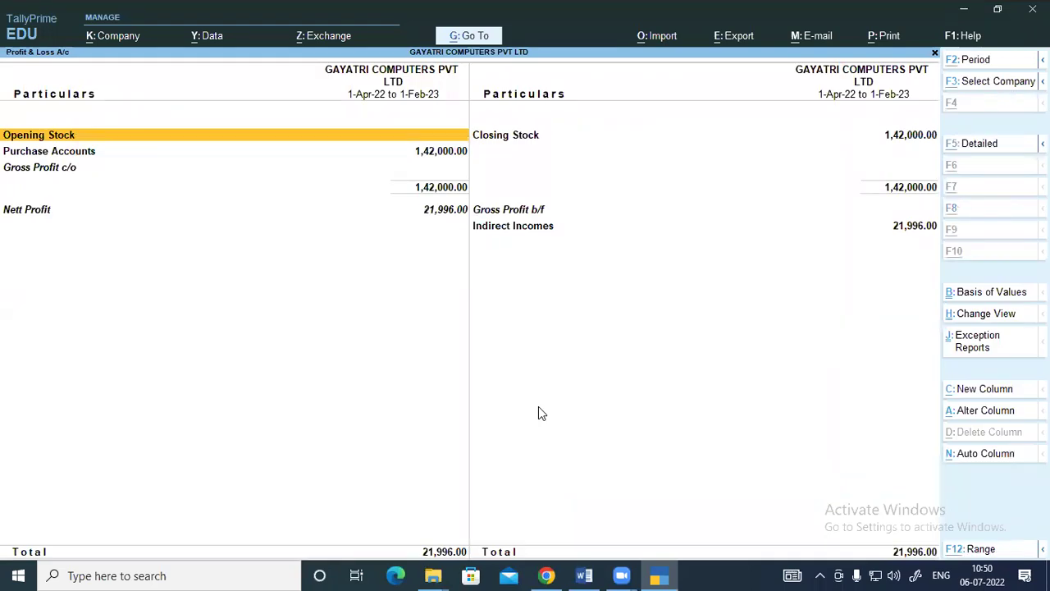
# - Show Profit & Loss in detailed view and select the Rent Received A/c row at 12,000
pyautogui.hotkey('alt', 'F5')
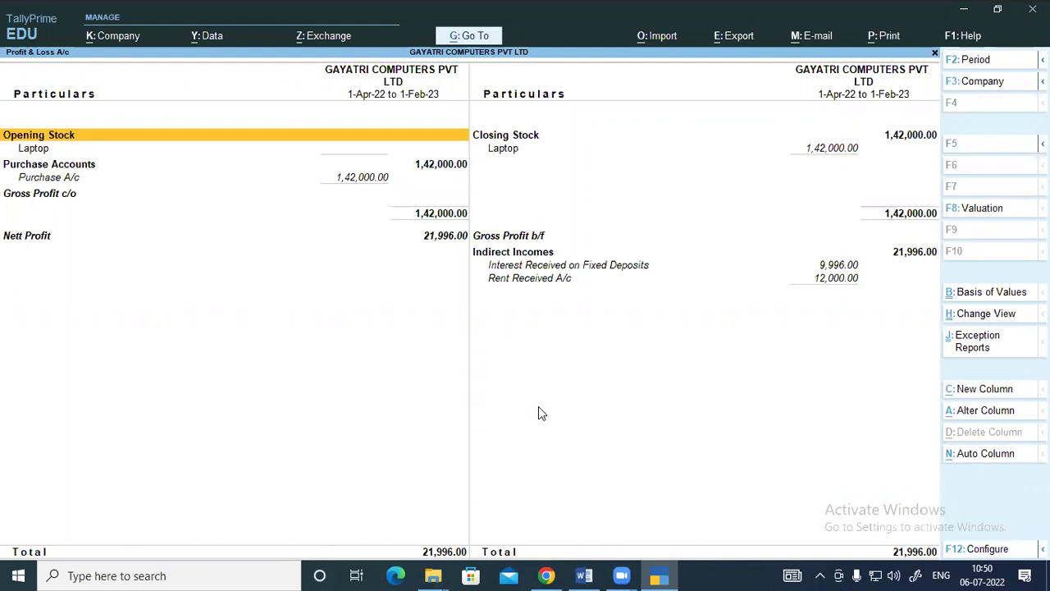
pyautogui.click(561, 280)
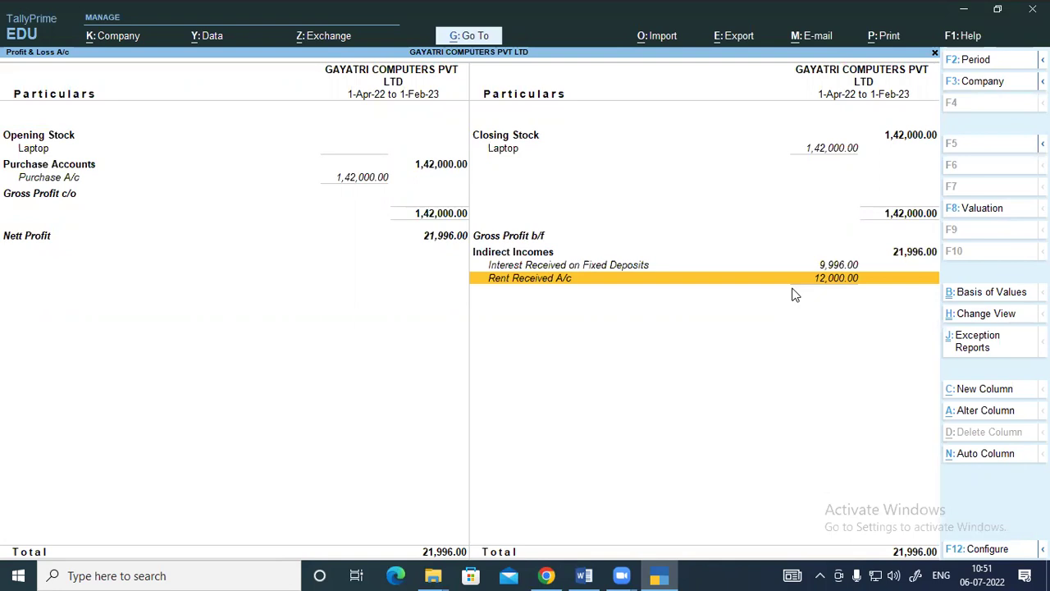
# - Check page 12 of the Word notes for the receipt crediting Rent Received in Advance, then return to TallyPrime
pyautogui.click(585, 575)
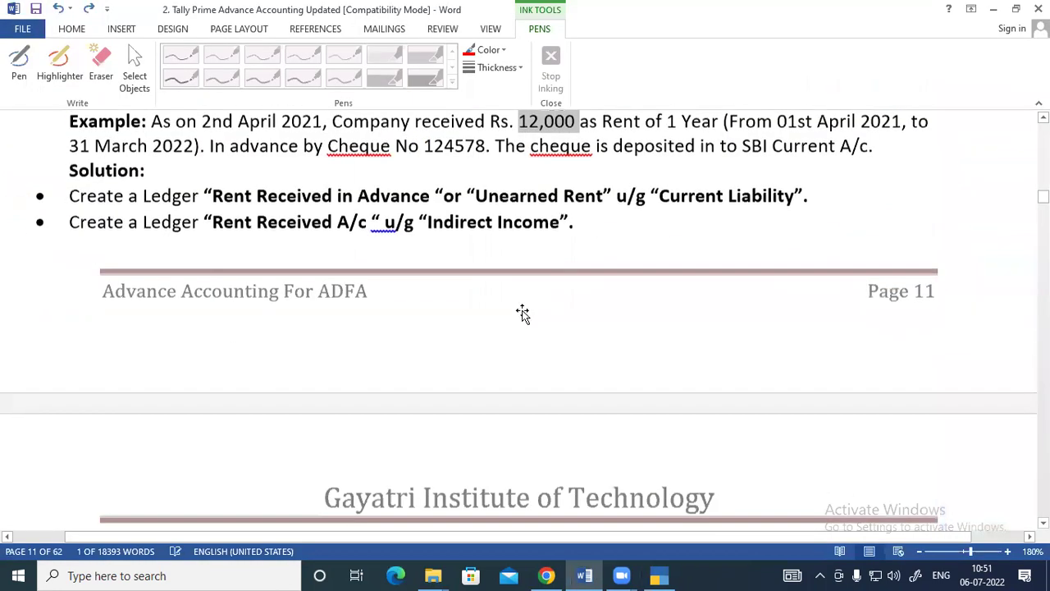
pyautogui.scroll(-5, 522, 312)
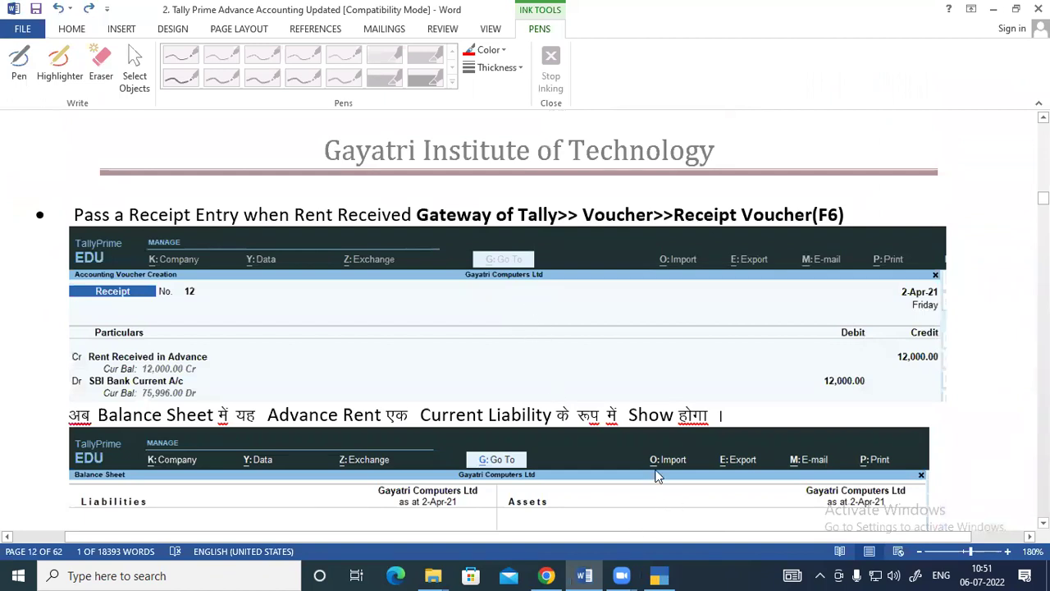
pyautogui.hotkey('alt', 'Tab')
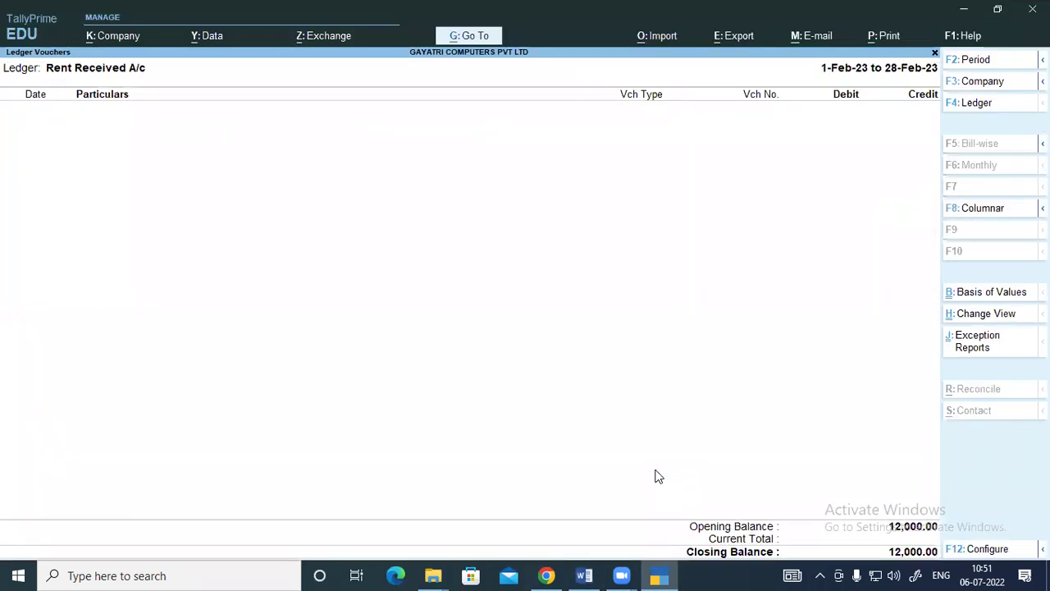
# - Open the Day Book and select the 1-Apr-22 Rent Received receipt
pyautogui.press('Escape')
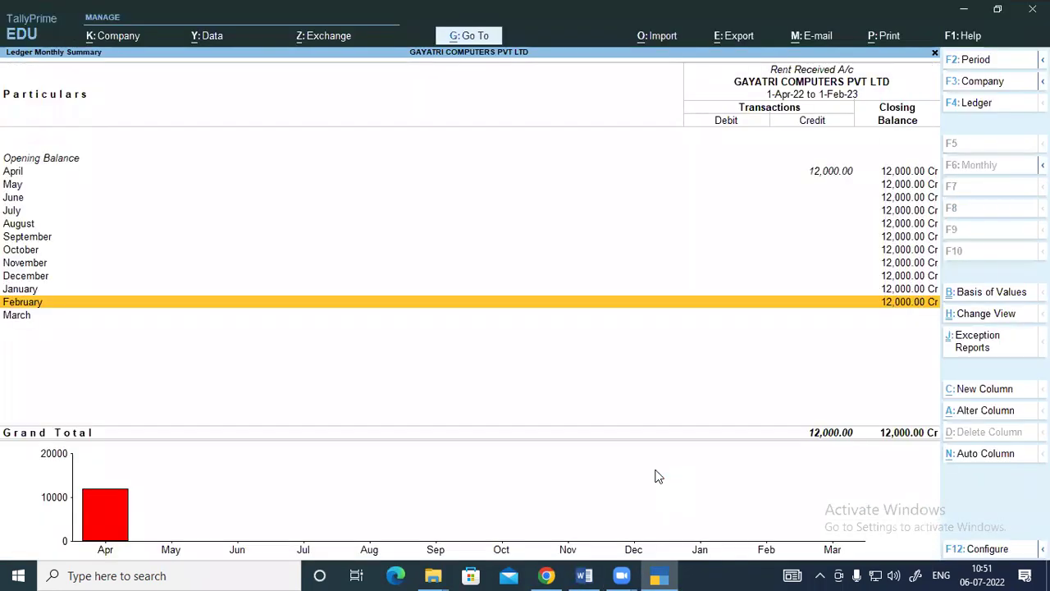
pyautogui.press('Escape')
pyautogui.press('Down')
pyautogui.press('Down')
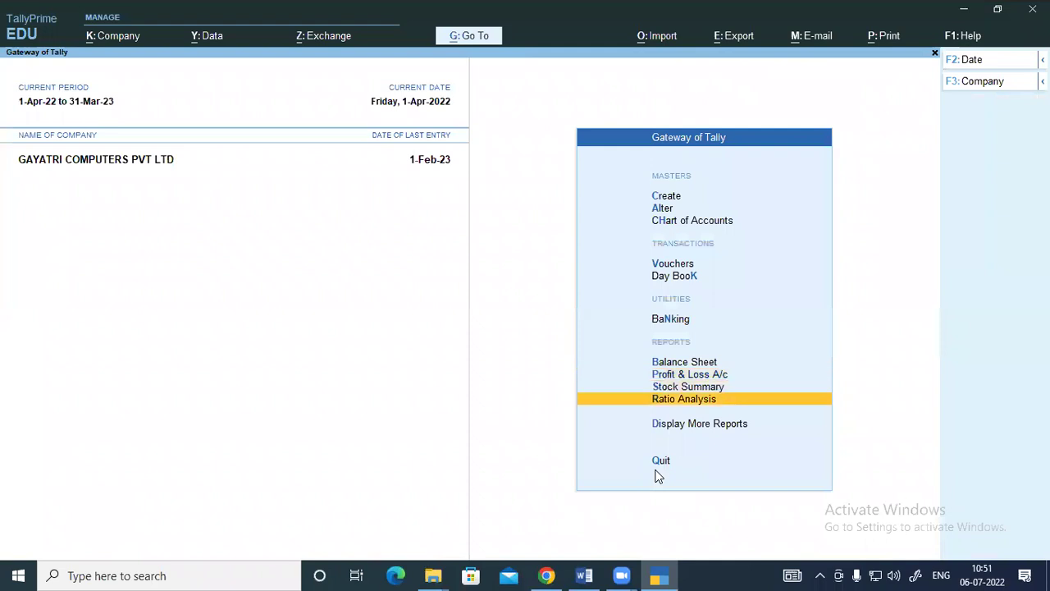
pyautogui.press('Down')
pyautogui.press('Return')
pyautogui.press('Down')
pyautogui.press('Return')
pyautogui.press('Down')
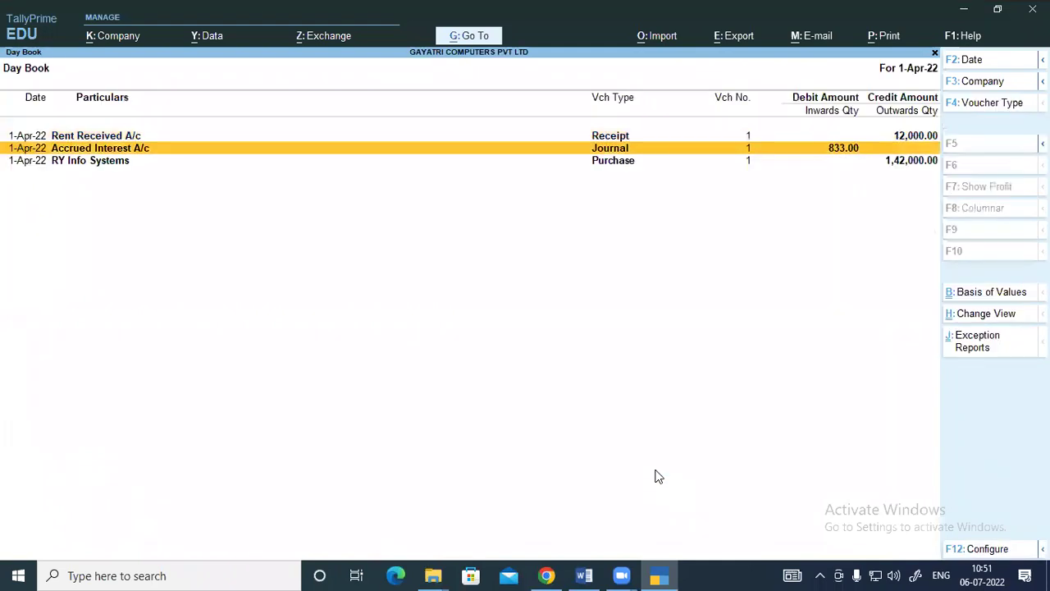
pyautogui.press('Down')
pyautogui.press('Up')
pyautogui.press('Up')
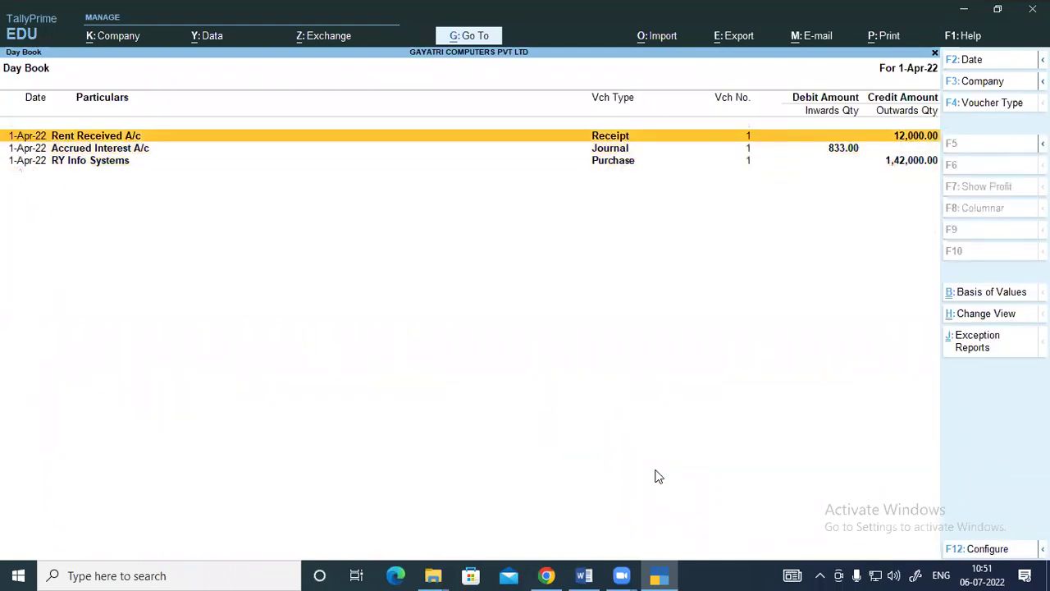
# - Change the receipt's credit ledger to Rent Received in Advance and save the altered voucher
pyautogui.press('Return')
pyautogui.press('Return')
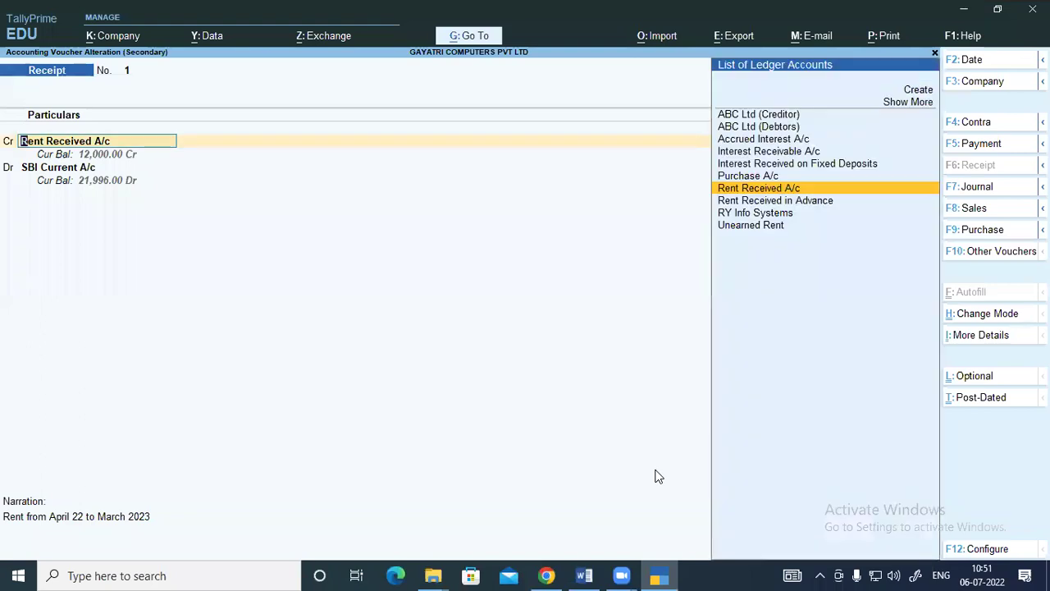
pyautogui.press('Up')
pyautogui.press('Up')
pyautogui.press('Down')
pyautogui.press('Down')
pyautogui.press('Down')
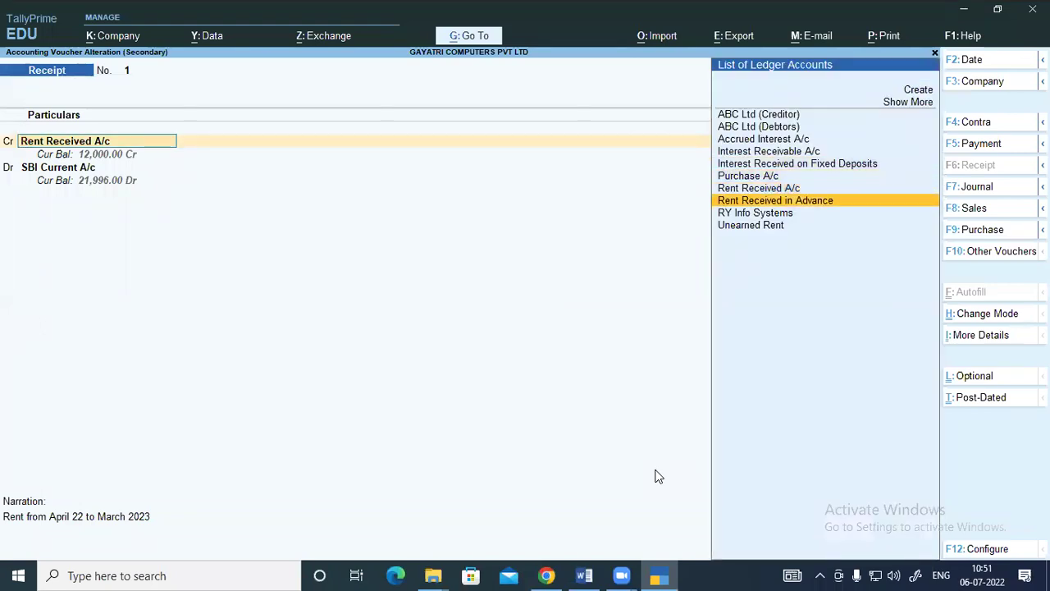
pyautogui.press('Return')
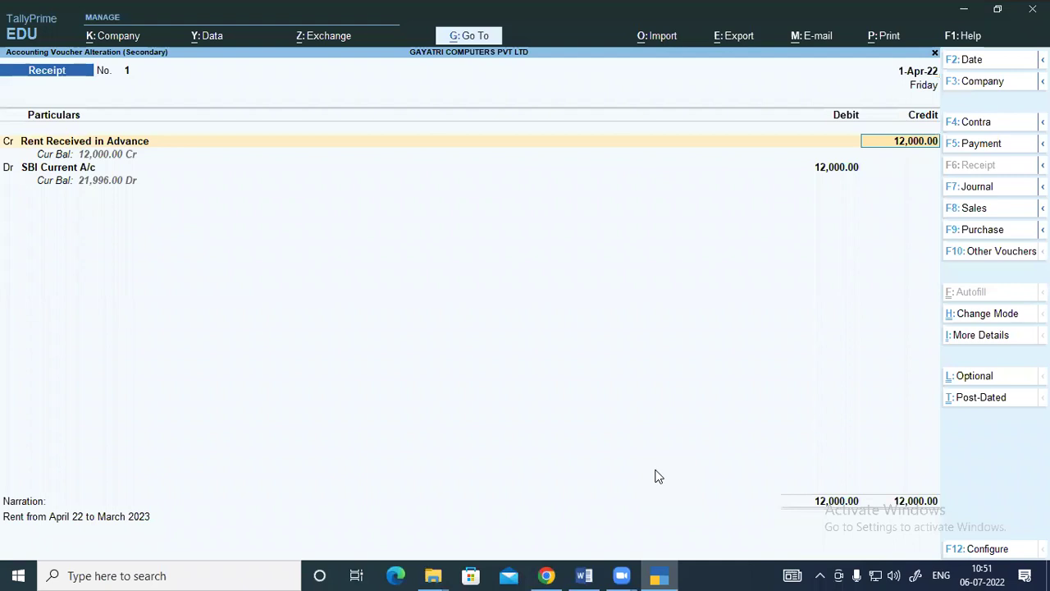
pyautogui.hotkey('ctrl', 'a')
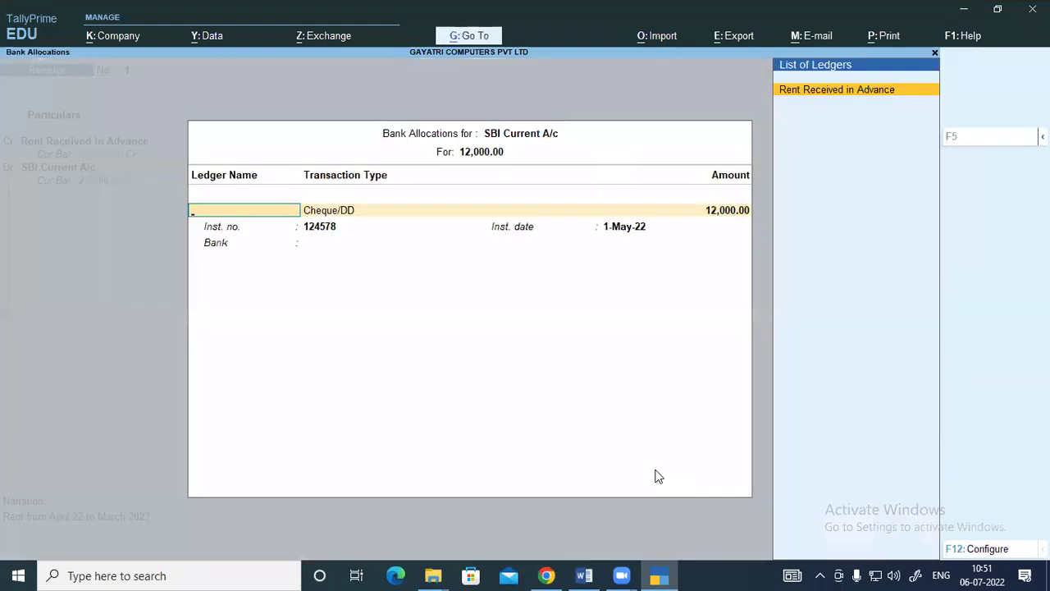
pyautogui.hotkey('ctrl', 'a')
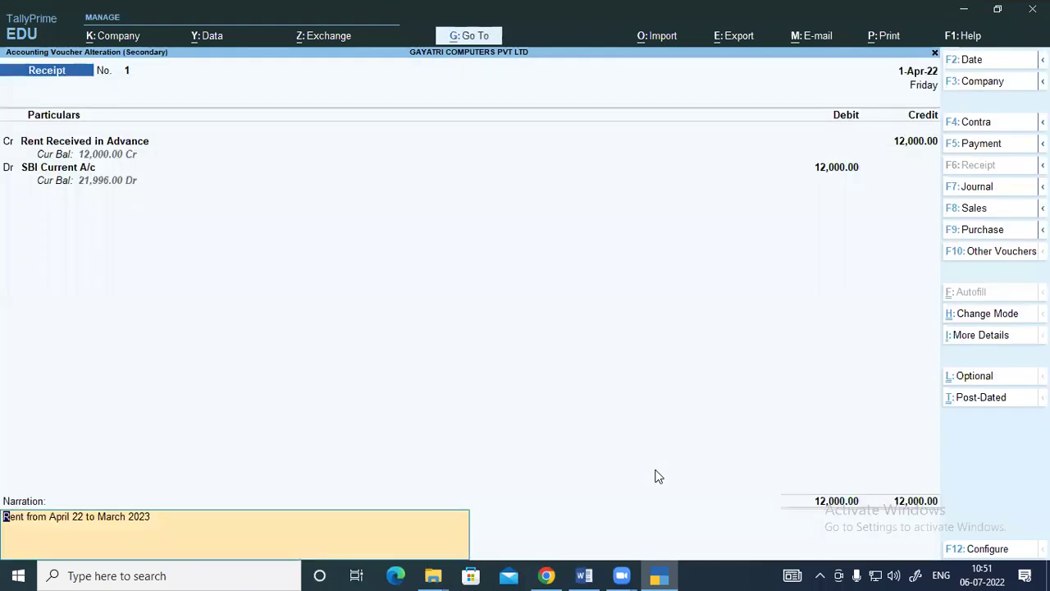
pyautogui.hotkey('ctrl', 'a')
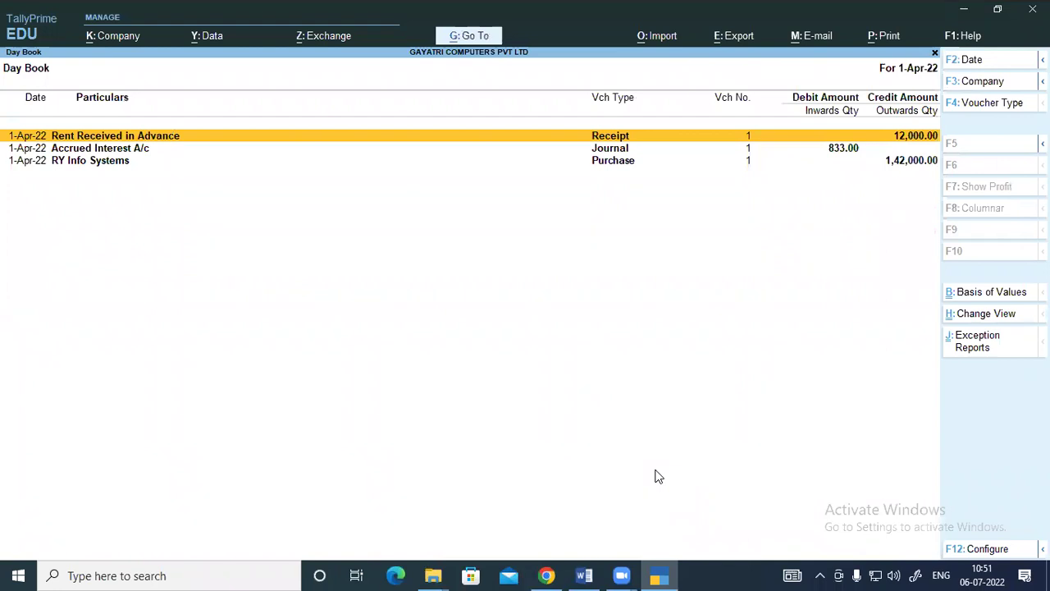
# - In the Word notes, add spaces between 'इस' and 'Liability' and between 'Rent' and 'को'
pyautogui.click(584, 575)
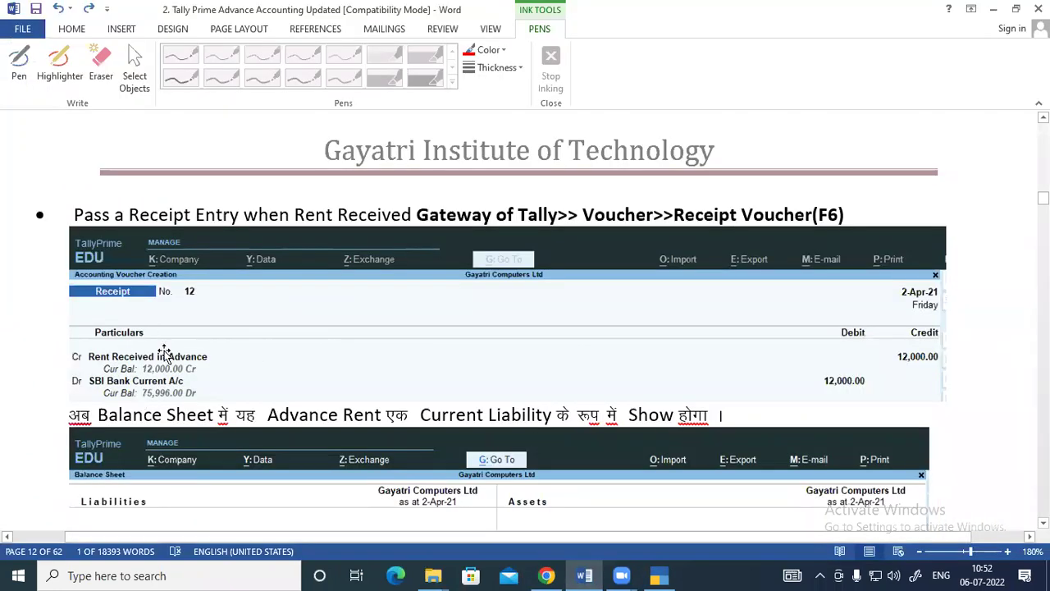
pyautogui.scroll(-3, 164, 352)
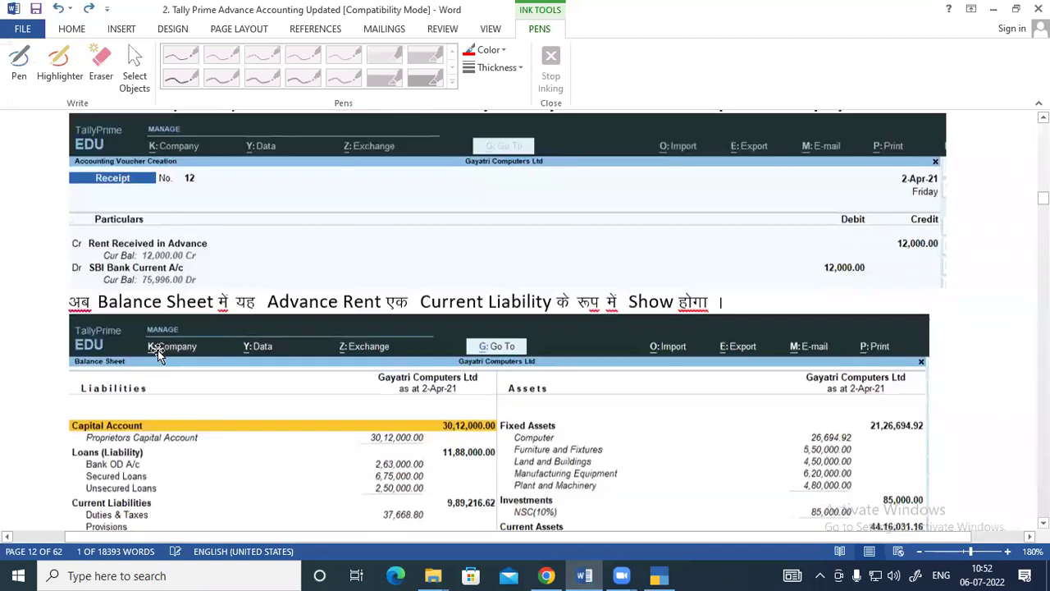
pyautogui.scroll(-2, 171, 352)
pyautogui.scroll(-1, 172, 353)
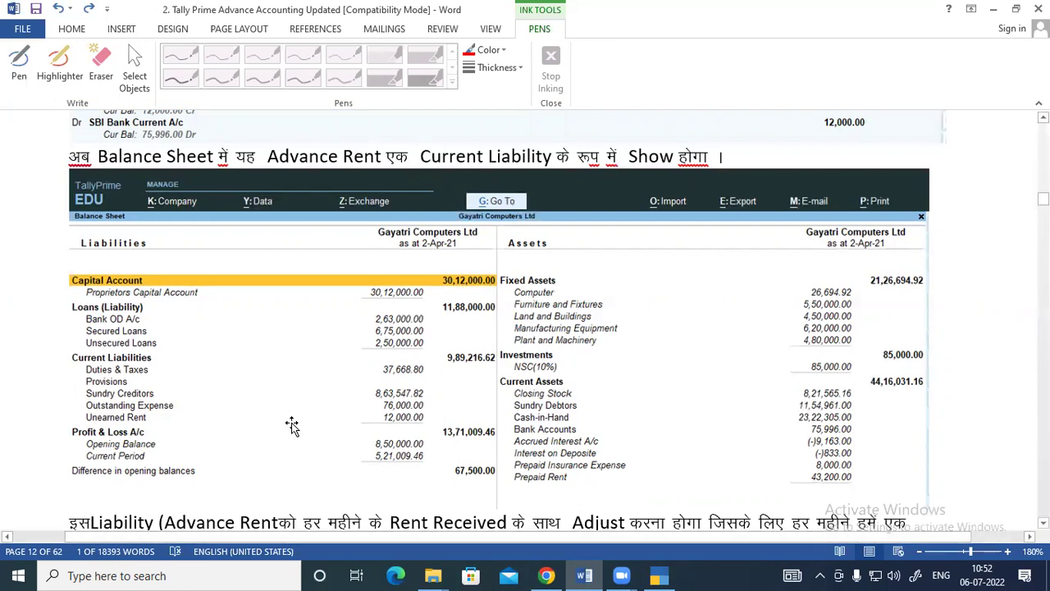
pyautogui.click(398, 423)
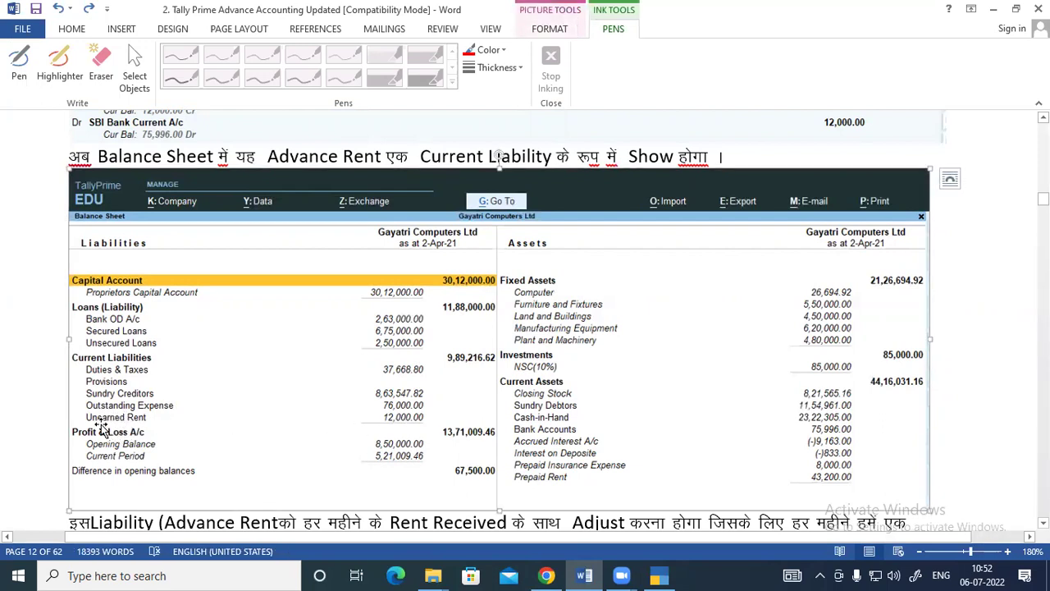
pyautogui.scroll(-10, 146, 420)
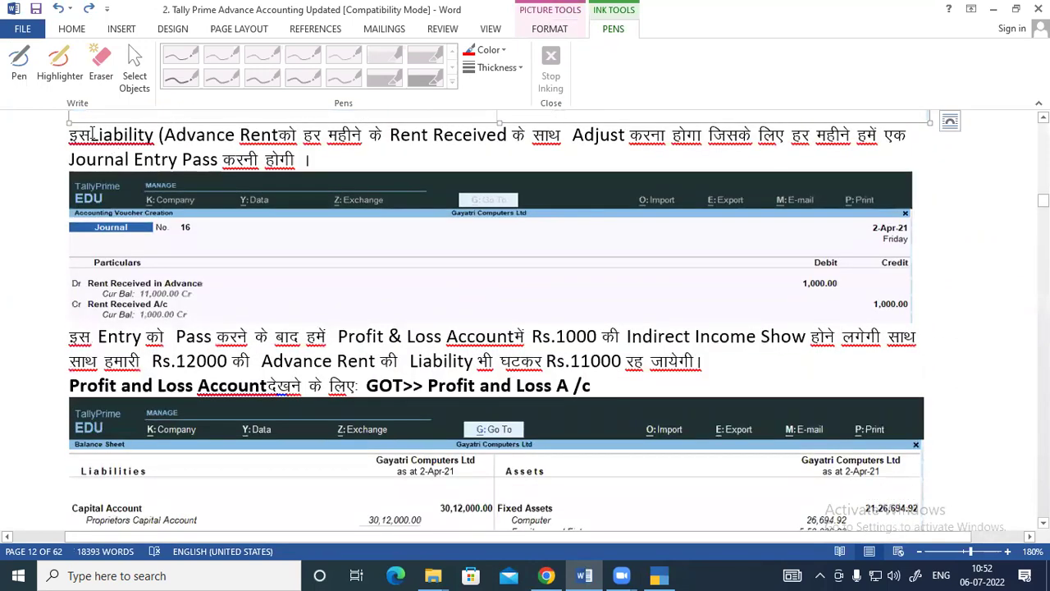
pyautogui.click(91, 134)
pyautogui.click(286, 135)
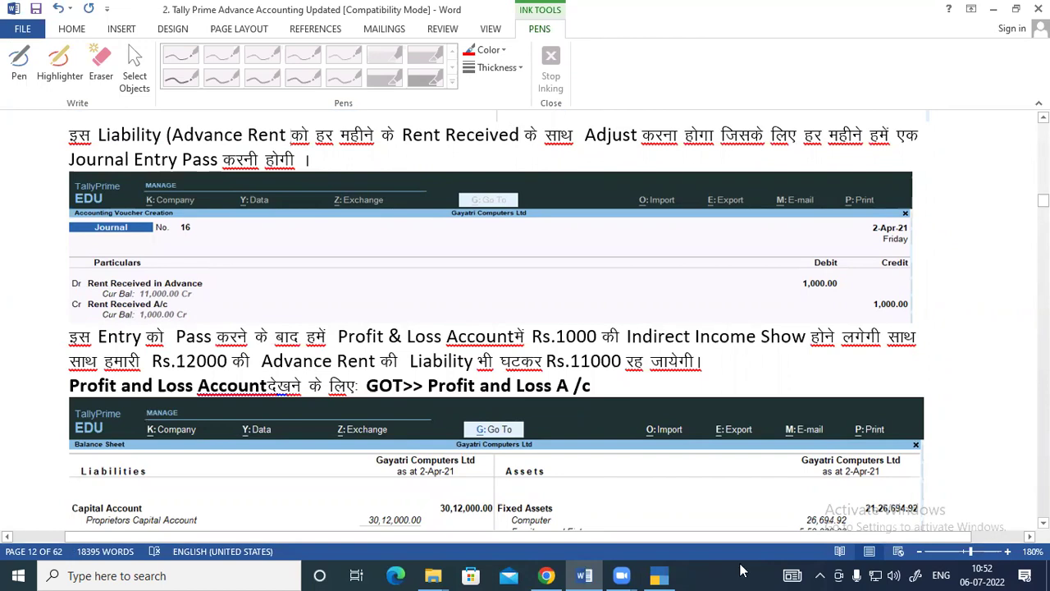
# - Start a new Journal voucher dated 1-Apr-22
pyautogui.click(667, 488)
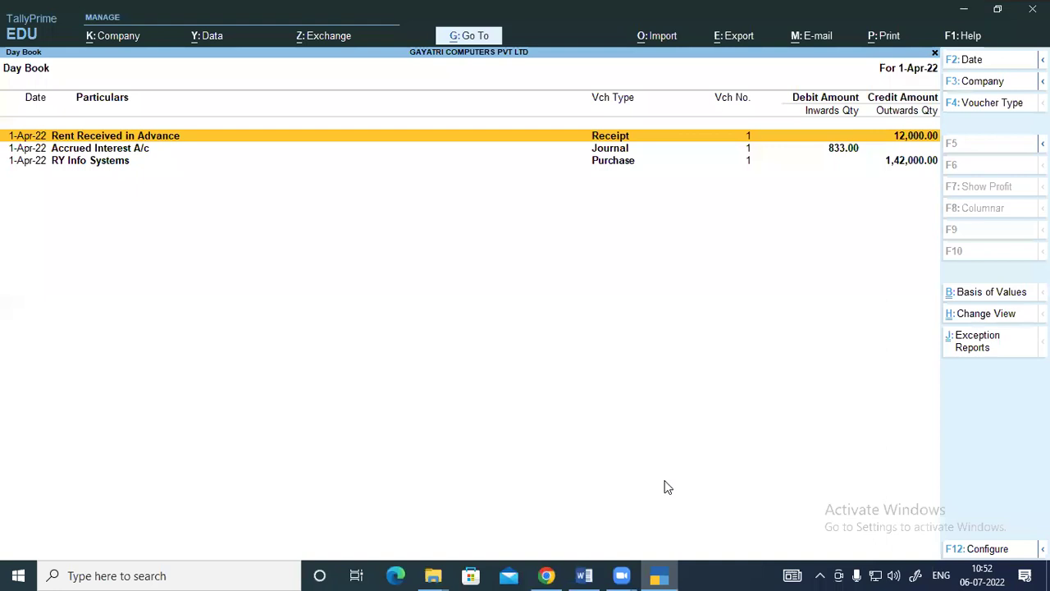
pyautogui.press('Escape')
pyautogui.press('Escape')
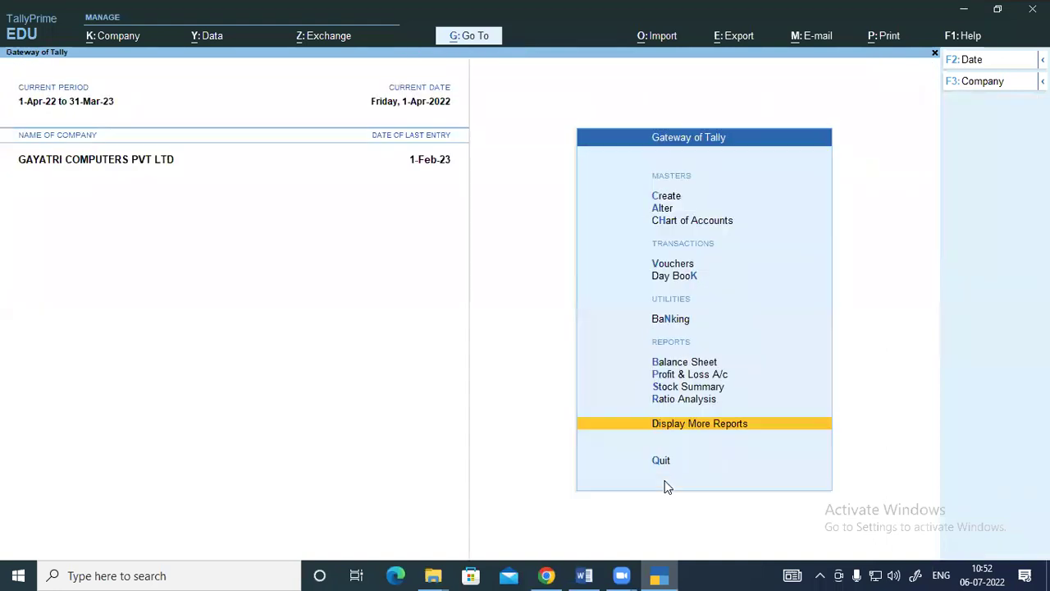
pyautogui.press('Down')
pyautogui.press('Down')
pyautogui.press('Down')
pyautogui.press('Down')
pyautogui.press('Down')
pyautogui.press('Return')
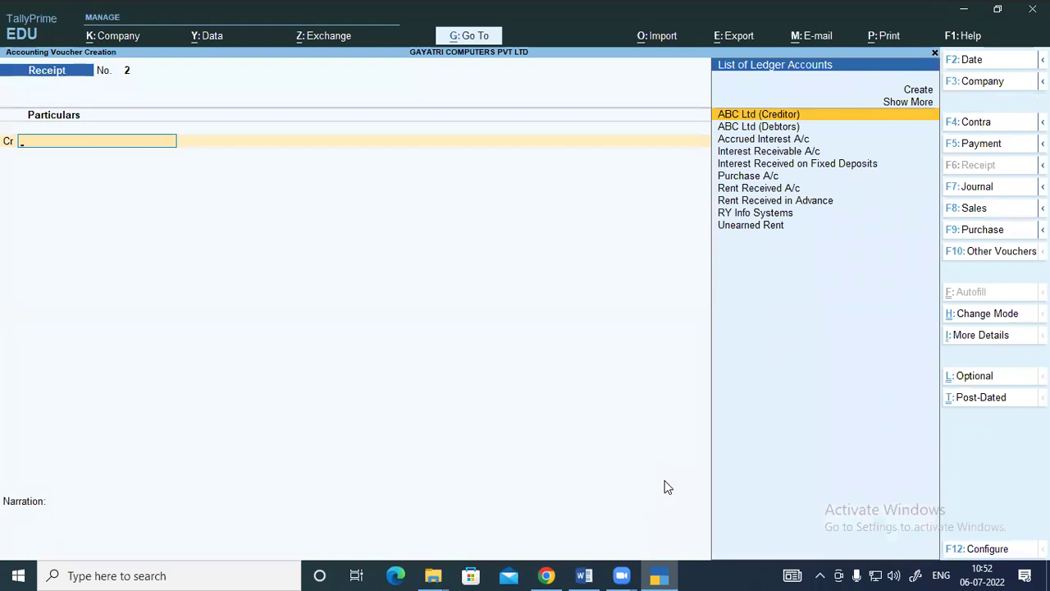
pyautogui.press('F7')
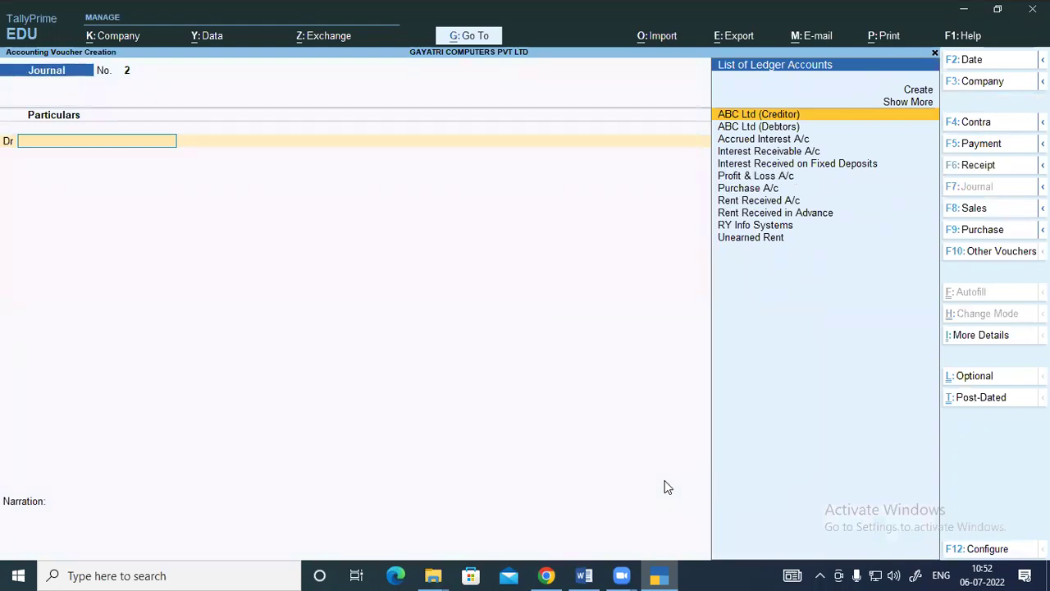
pyautogui.press('F2')
pyautogui.write('01-04')
pyautogui.press('Return')
# - Debit Rent Received in Advance with 1,000 on the journal
pyautogui.press('Down')
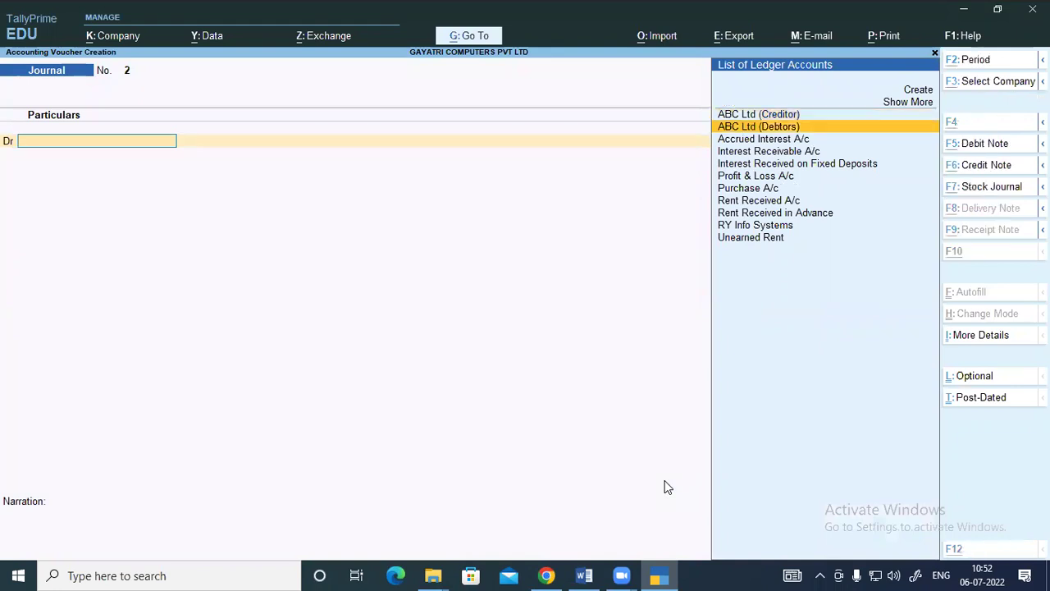
pyautogui.hotkey('alt', 'Tab')
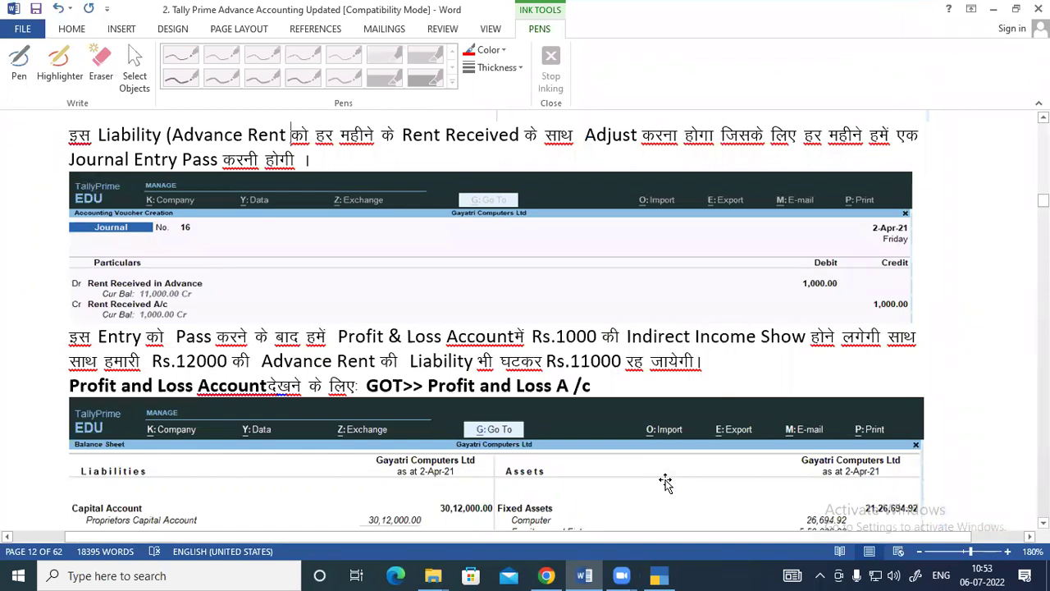
pyautogui.hotkey('alt', 'Tab')
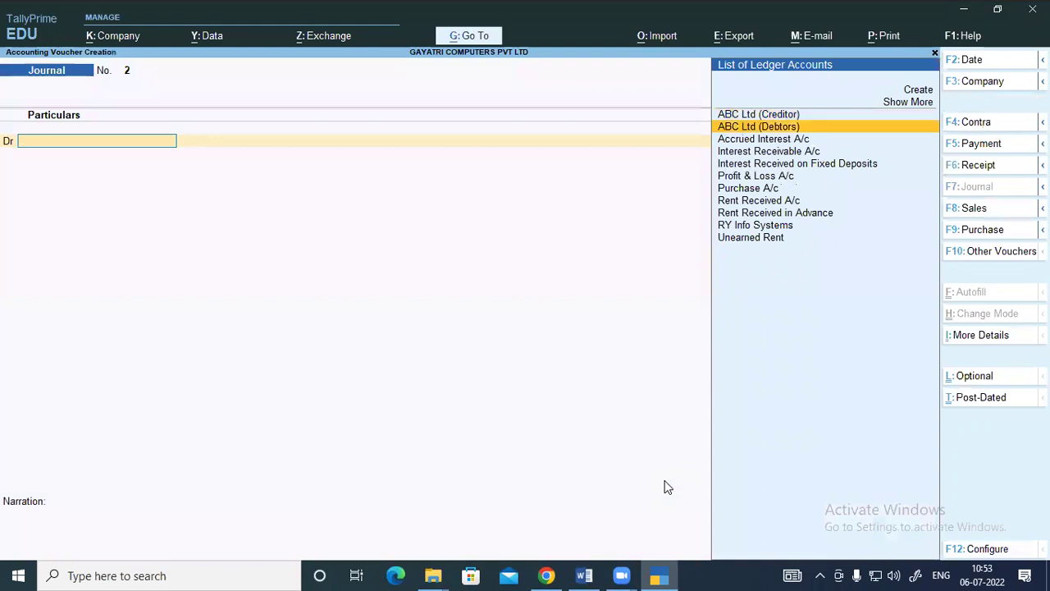
pyautogui.press('Down')
pyautogui.press('Down')
pyautogui.press('Down')
pyautogui.press('Down')
pyautogui.press('Down')
pyautogui.press('Down')
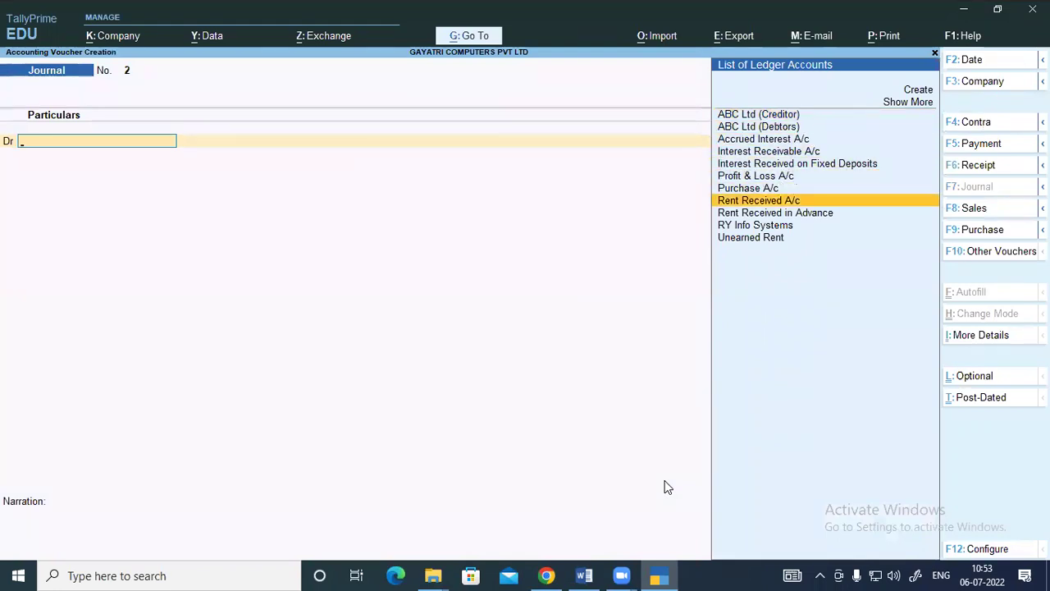
pyautogui.press('Up')
pyautogui.press('Up')
pyautogui.press('Down')
pyautogui.press('Down')
pyautogui.press('Down')
pyautogui.press('Return')
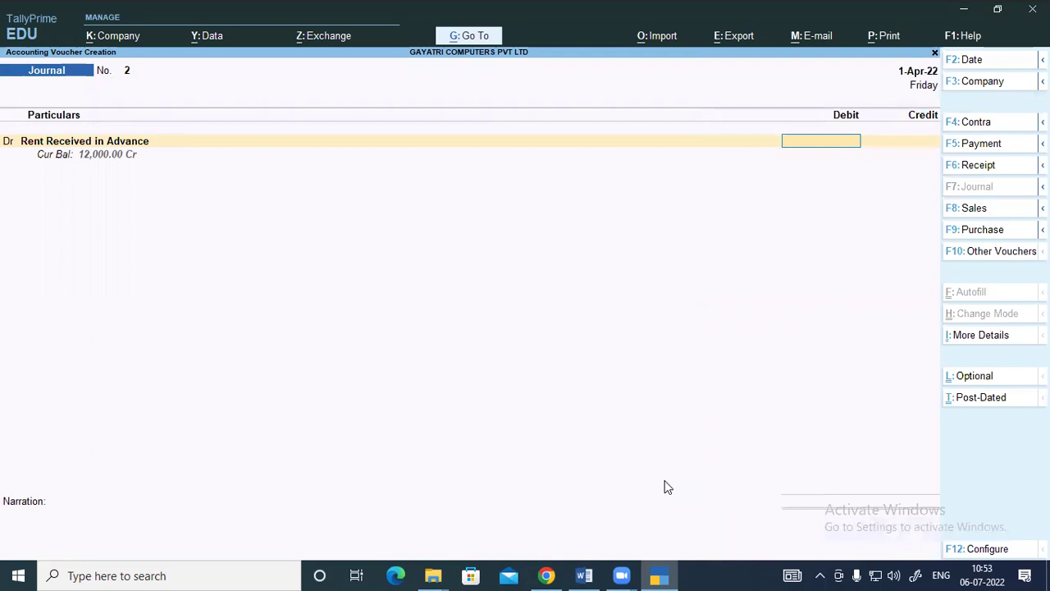
pyautogui.write('1000')
pyautogui.press('Return')
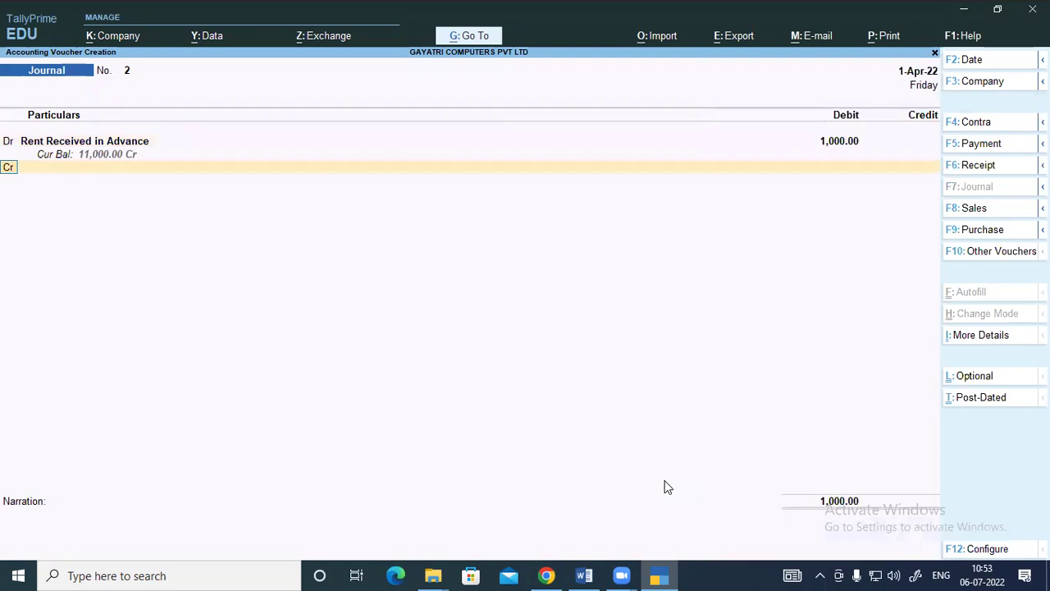
# - Credit Rent Received A/c 1,000, narrate 'April Month Rent', and save the journal
pyautogui.press('Return')
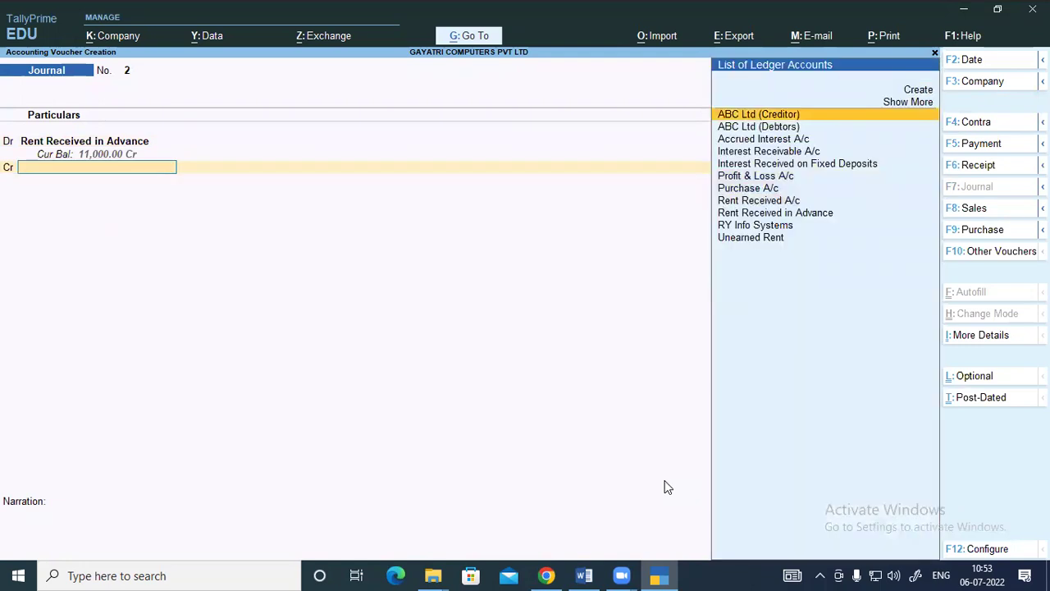
pyautogui.press('Down')
pyautogui.press('Down')
pyautogui.press('Down')
pyautogui.press('Down')
pyautogui.press('Down')
pyautogui.press('Down')
pyautogui.press('Down')
pyautogui.press('Down')
pyautogui.press('Up')
pyautogui.press('Return')
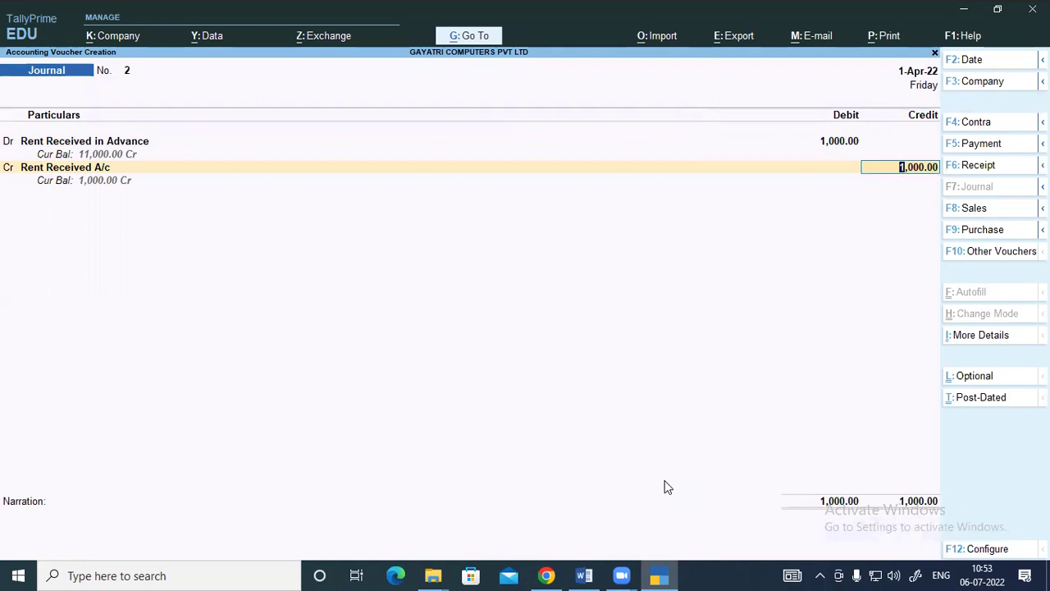
pyautogui.press('Return')
pyautogui.write('Ap')
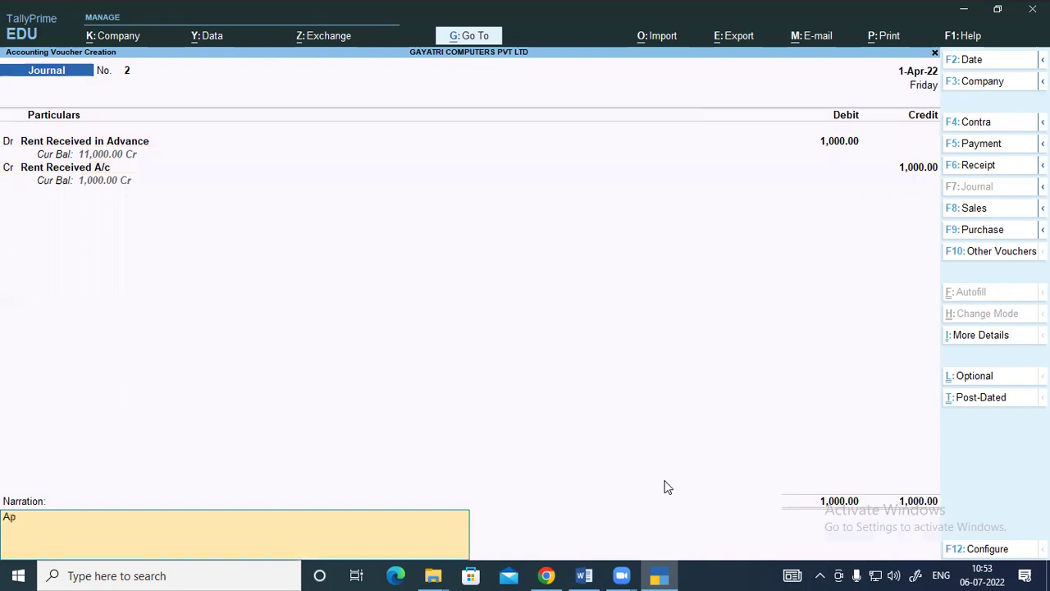
pyautogui.write('ril Month Rent')
pyautogui.press('Return')
pyautogui.press('Return')
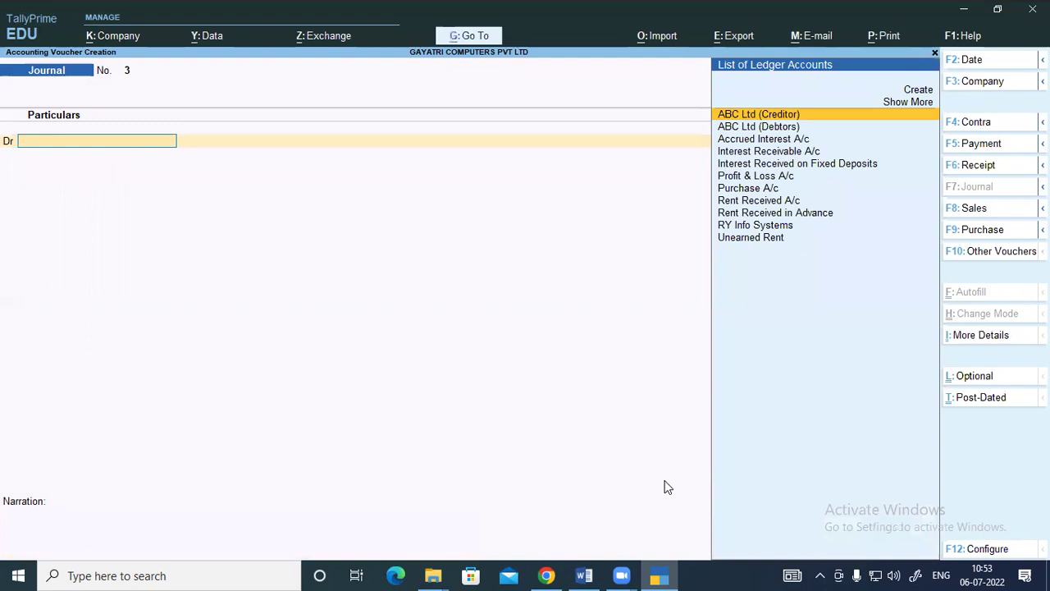
# - Save Journal No. 5 for 1-May-22: Rent Received in Advance Dr 1,000 to Rent Received A/c, 'May Month Rent'
pyautogui.press('F2')
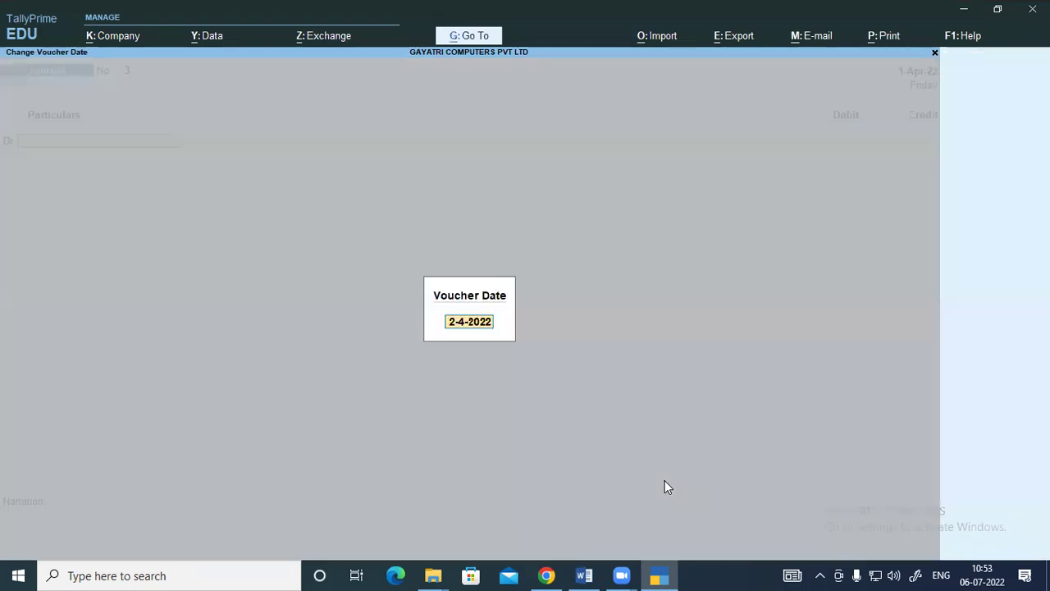
pyautogui.write('01-05')
pyautogui.press('Return')
pyautogui.press('Down')
pyautogui.press('Down')
pyautogui.press('Down')
pyautogui.press('Down')
pyautogui.press('Down')
pyautogui.press('Down')
pyautogui.press('Down')
pyautogui.press('Down')
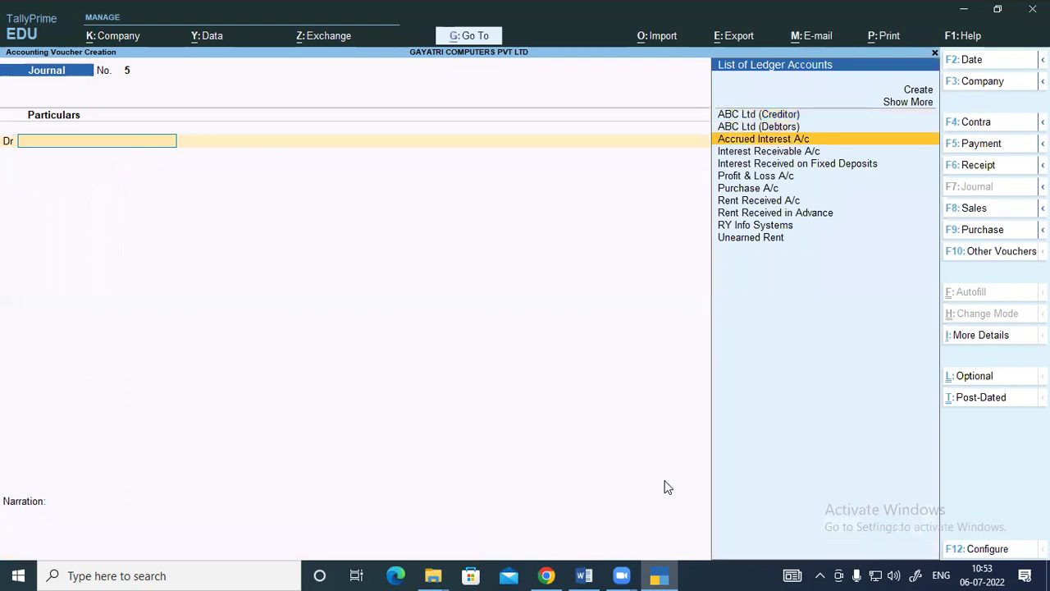
pyautogui.press('Return')
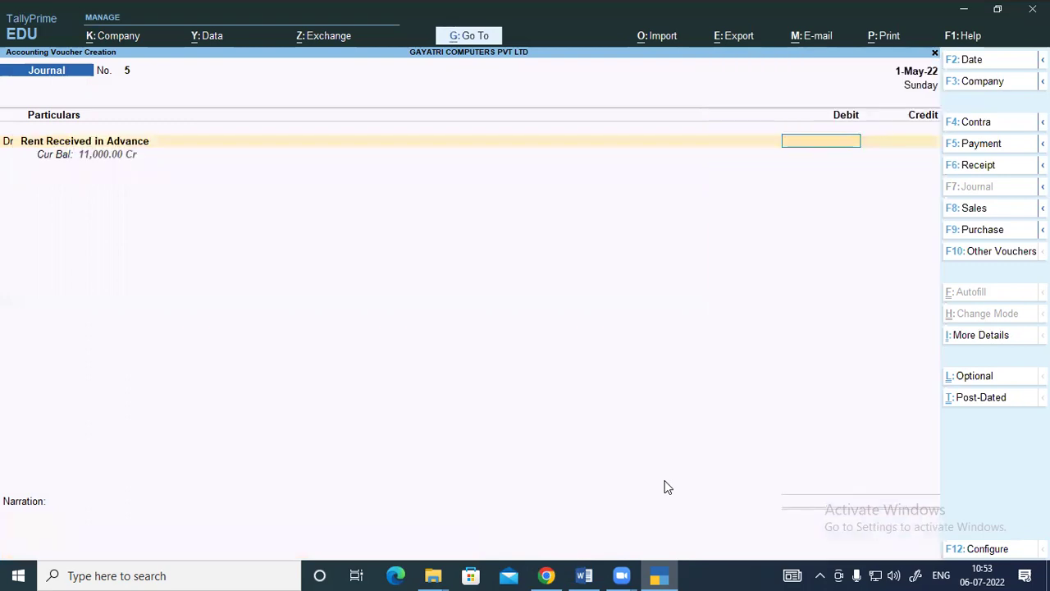
pyautogui.write('1000')
pyautogui.press('Return')
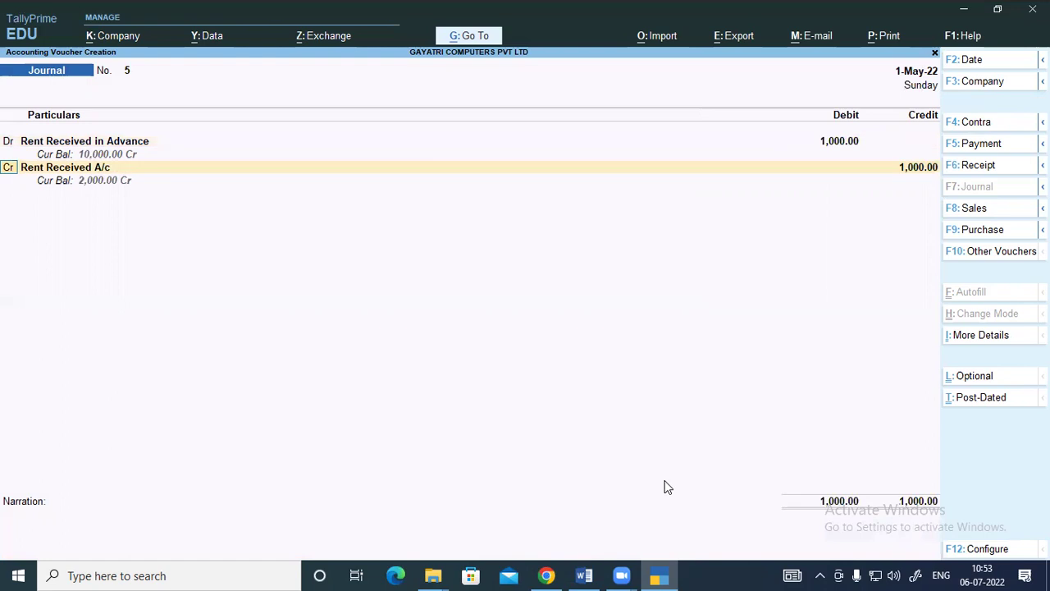
pyautogui.press('Return')
pyautogui.press('Return')
pyautogui.press('Return')
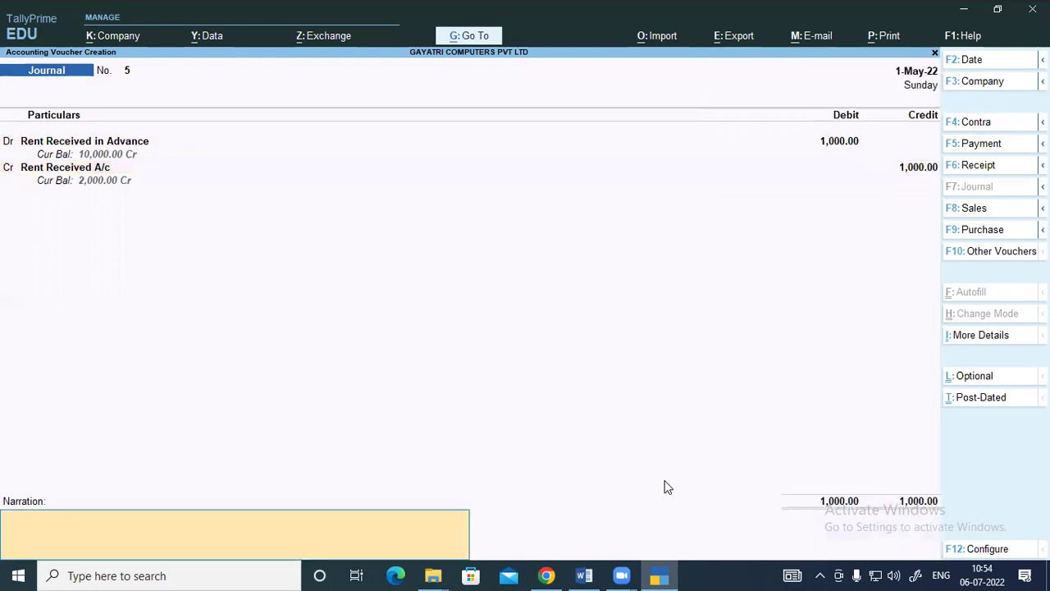
pyautogui.write('May Month Rent')
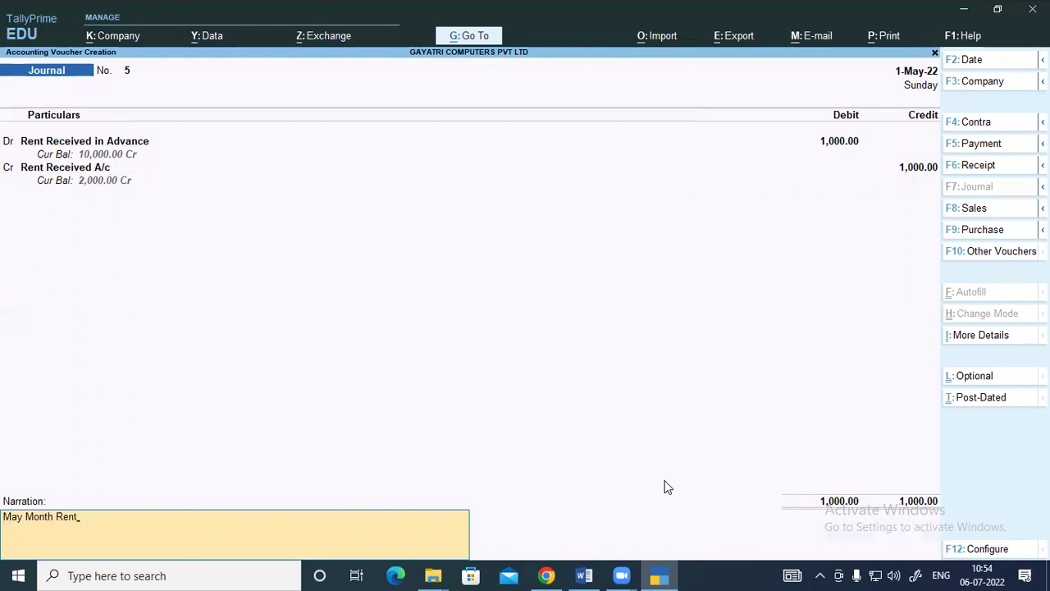
pyautogui.press('Return')
pyautogui.press('Return')
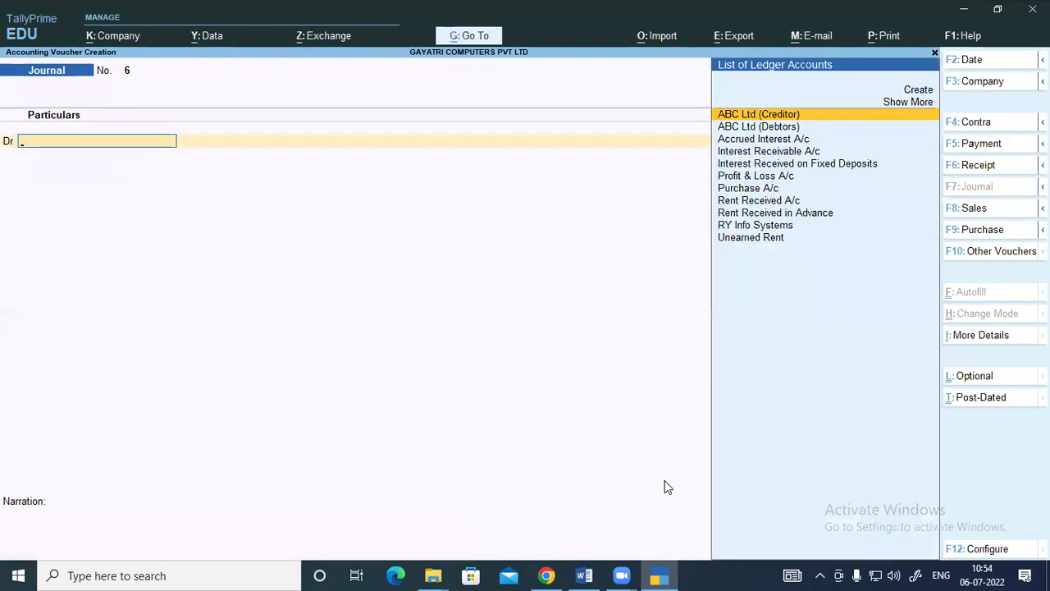
# - Post the 1-Jun journal debiting Rent Received in Advance 1,000 to Rent Received A/c, narrated 'June Month Rent'
pyautogui.press('F2')
pyautogui.write('01-06')
pyautogui.press('Return')
pyautogui.write('R')
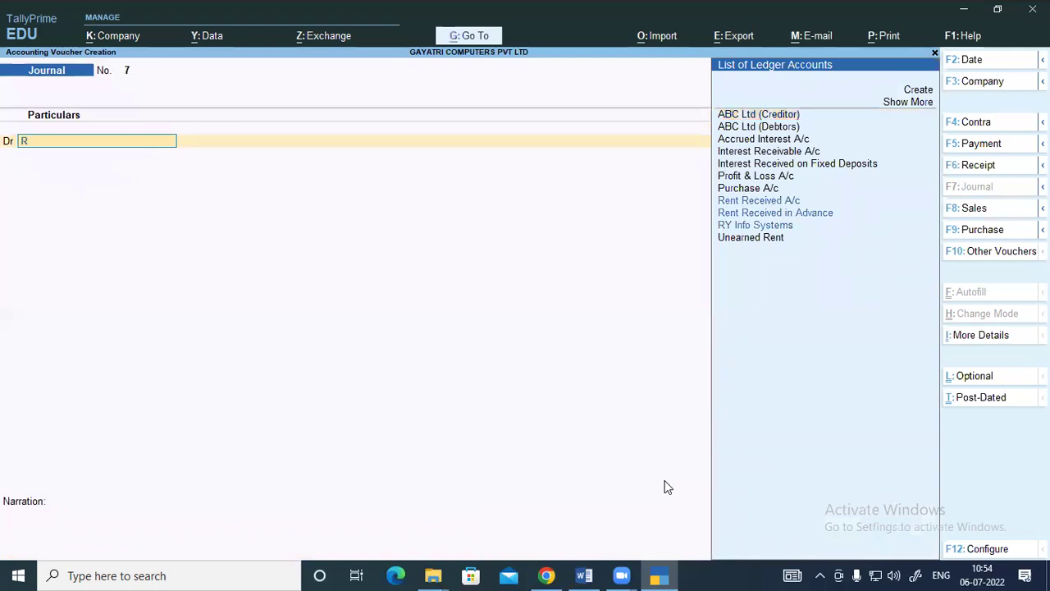
pyautogui.press('Down')
pyautogui.press('Up')
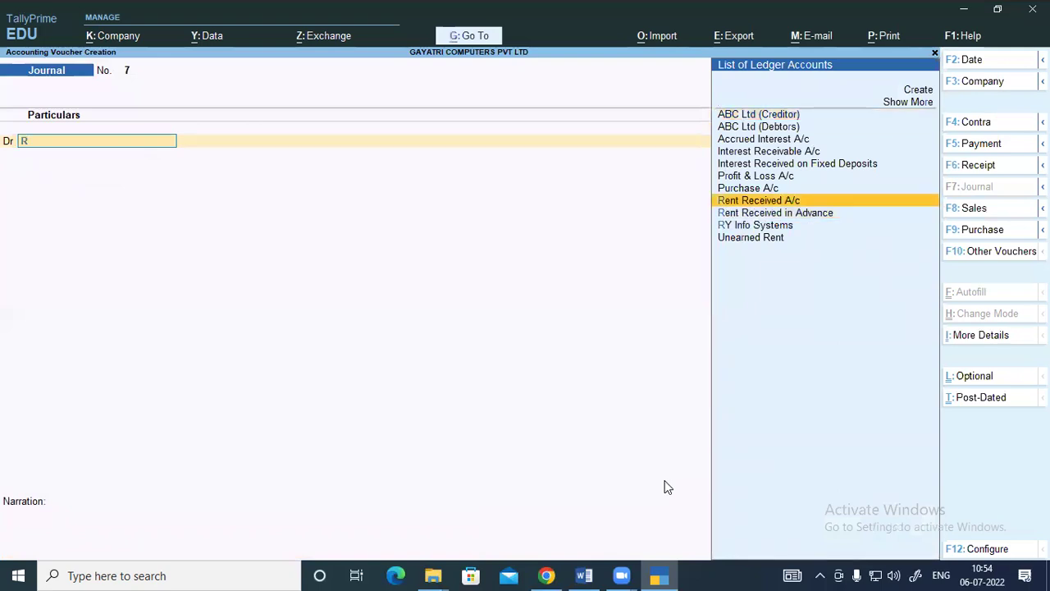
pyautogui.press('Down')
pyautogui.press('Return')
pyautogui.write('1000')
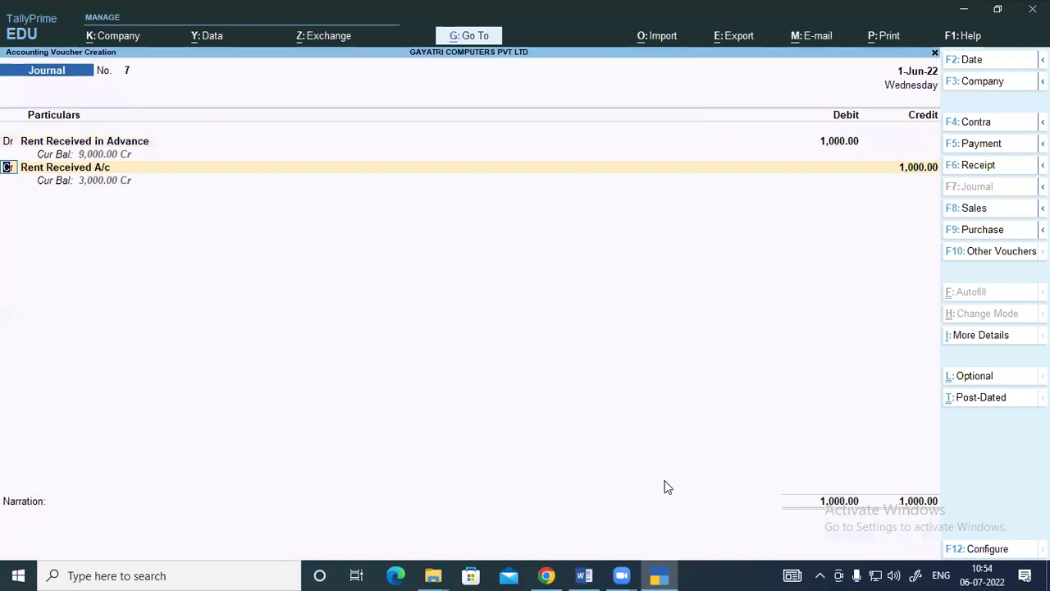
pyautogui.press('Return')
pyautogui.press('Return')
pyautogui.press('Return')
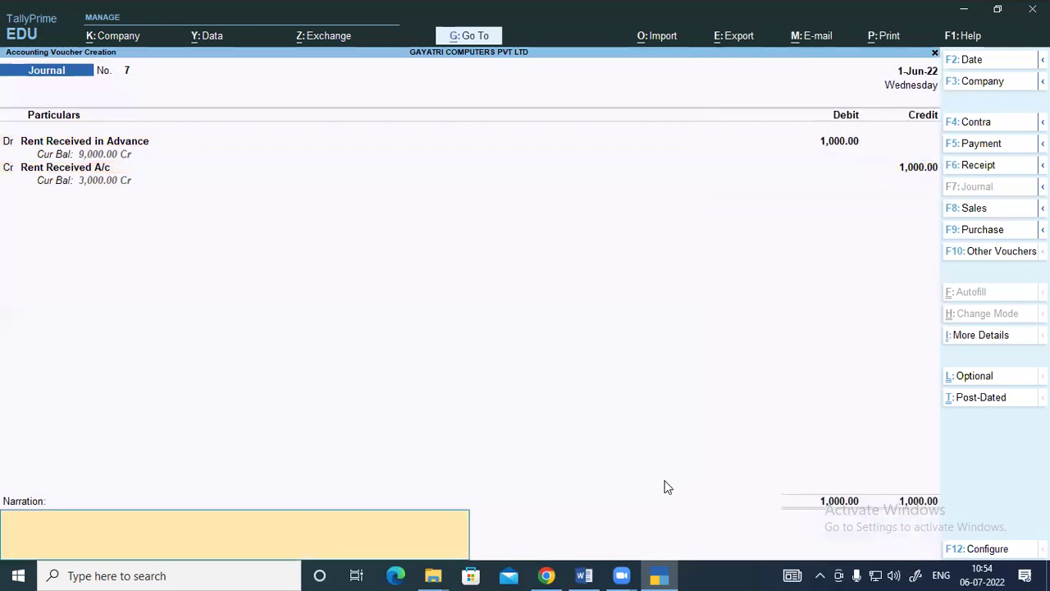
pyautogui.write('June Month Rent')
pyautogui.press('Return')
pyautogui.press('Return')
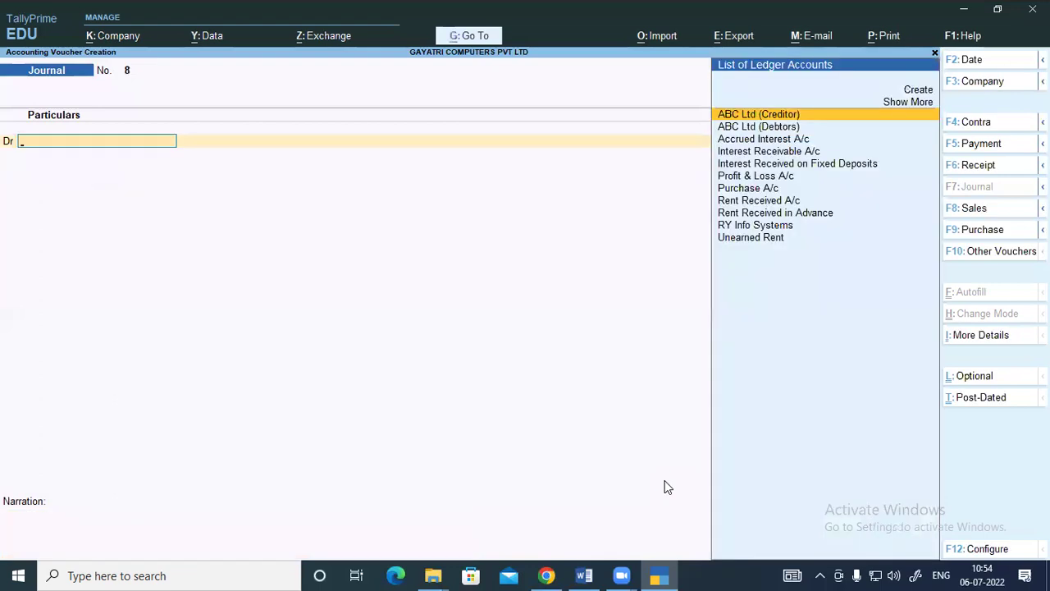
# - Enter Journal No. 9 debiting Rent Received in Advance 1,000 and crediting Rent Received A/c
pyautogui.press('F2')
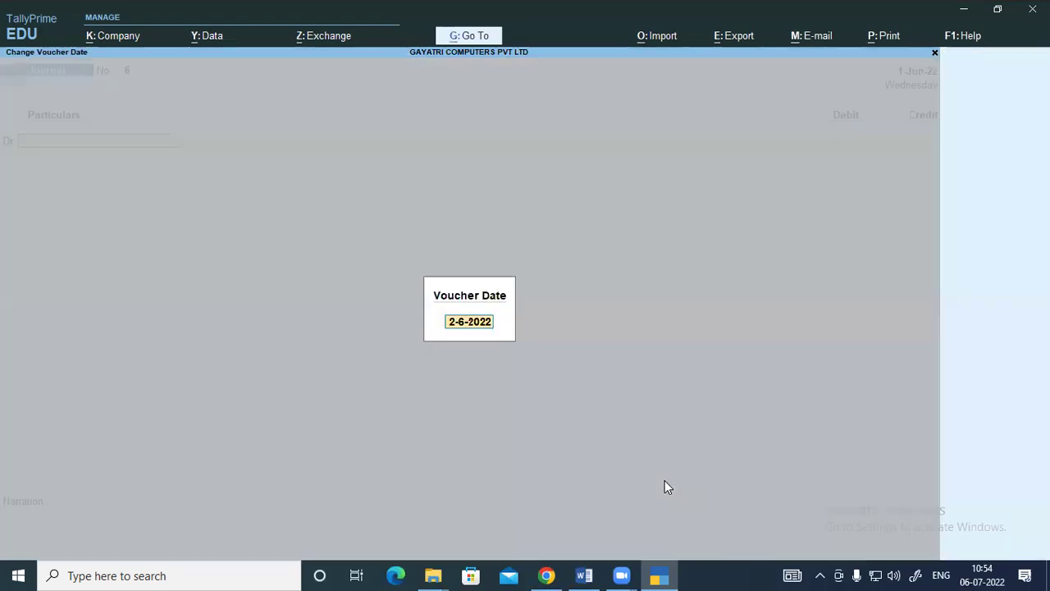
pyautogui.write('01-6-')
pyautogui.press('Return')
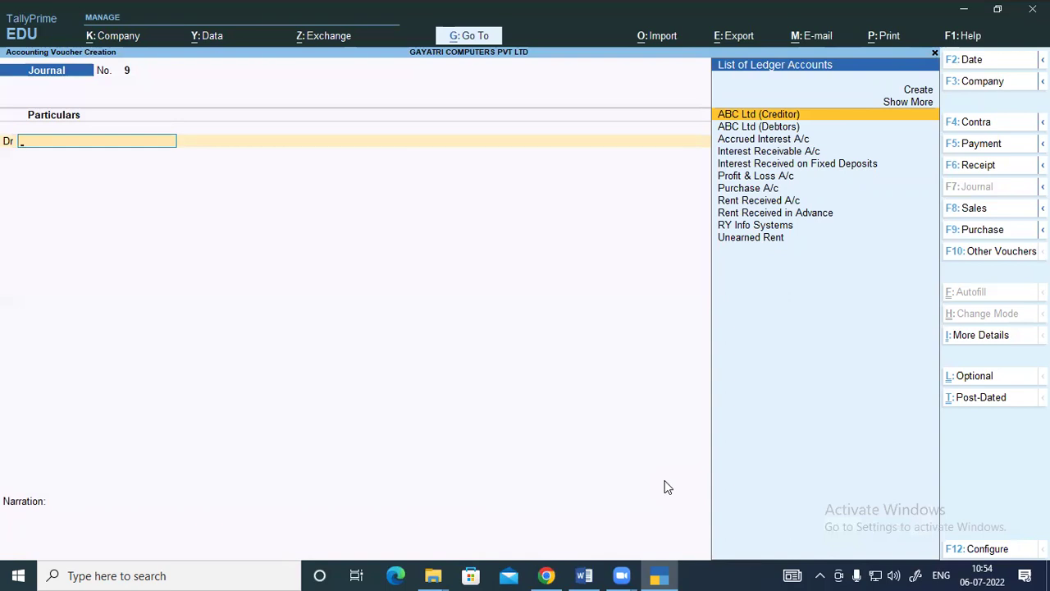
pyautogui.press('Down')
pyautogui.press('Down')
pyautogui.press('Down')
pyautogui.press('Down')
pyautogui.press('Down')
pyautogui.press('Down')
pyautogui.press('Down')
pyautogui.press('Down')
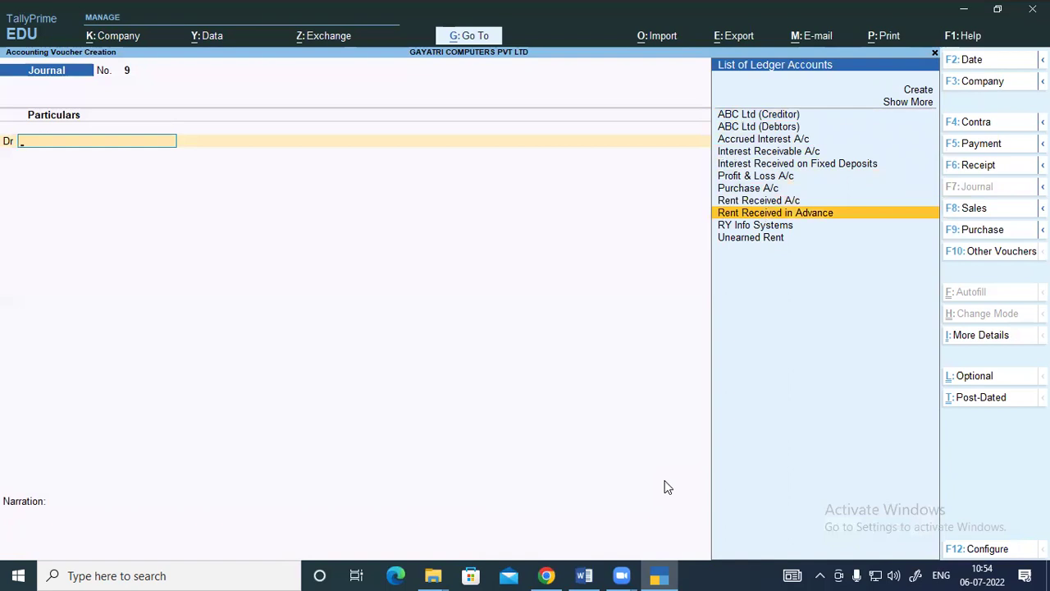
pyautogui.press('Return')
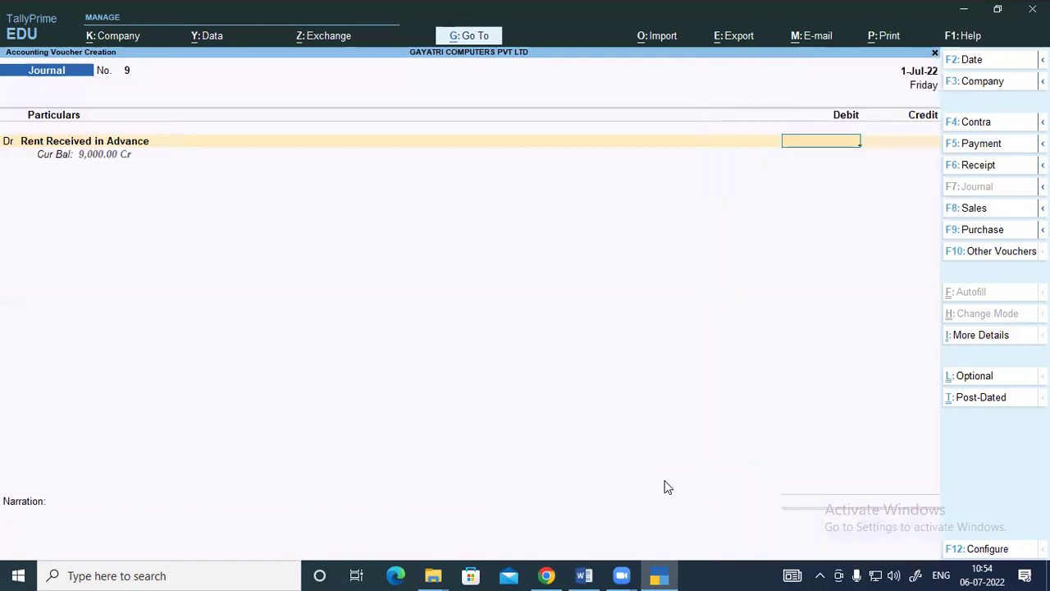
pyautogui.write('1000')
pyautogui.press('Return')
pyautogui.press('Return')
pyautogui.press('Return')
pyautogui.press('Return')
pyautogui.press('Return')
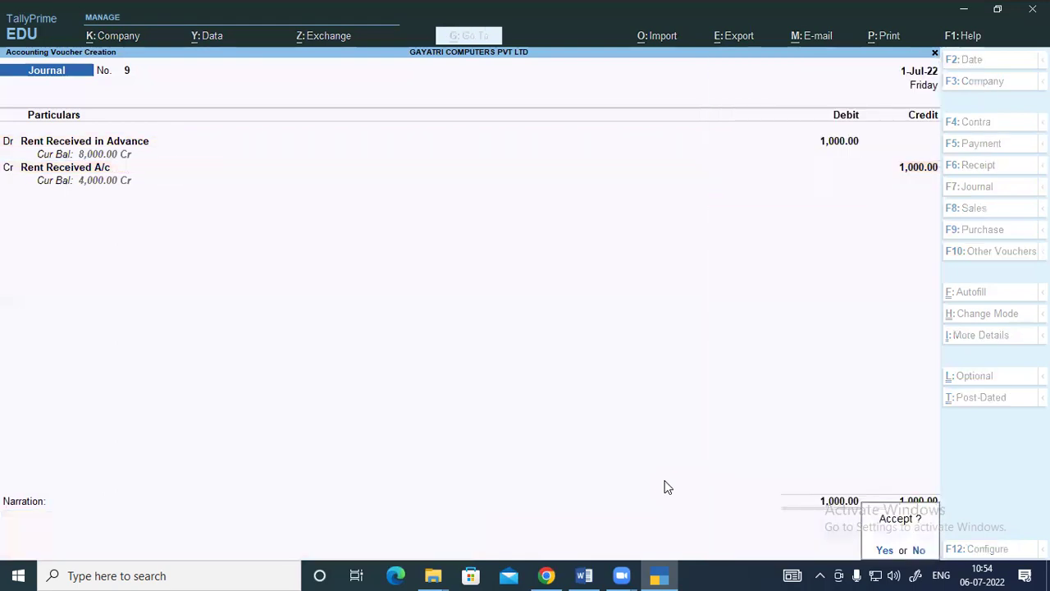
pyautogui.press('Return')
# - Save Journal No. 11 dated 1-Aug-22: Rent Received in Advance Dr 1,000 to Rent Received A/c
pyautogui.write('Re')
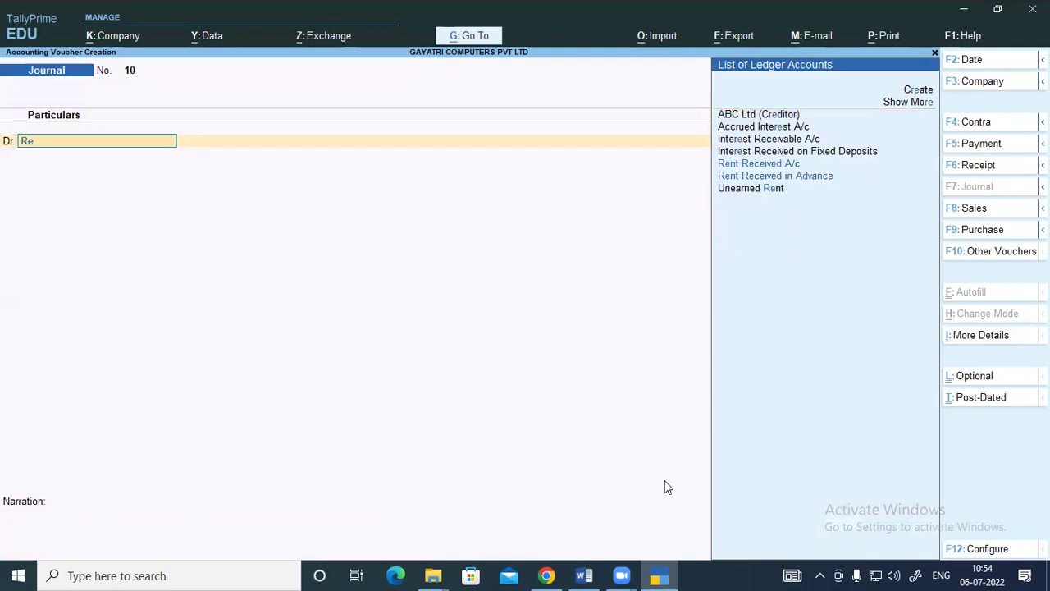
pyautogui.press('Down')
pyautogui.press('Down')
pyautogui.press('Down')
pyautogui.press('Down')
pyautogui.press('Down')
pyautogui.press('Down')
pyautogui.press('Up')
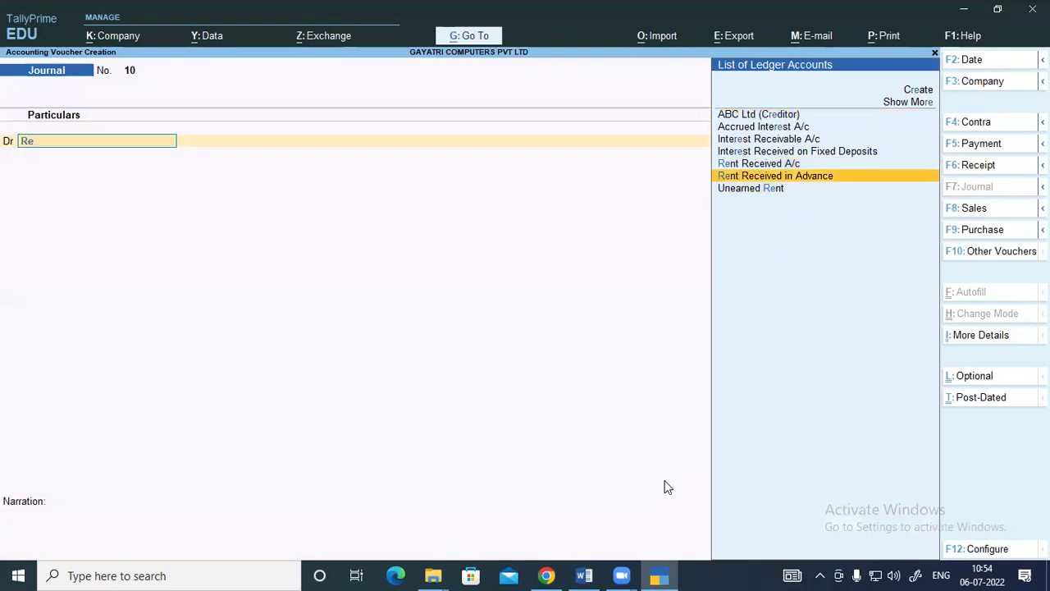
pyautogui.press('Return')
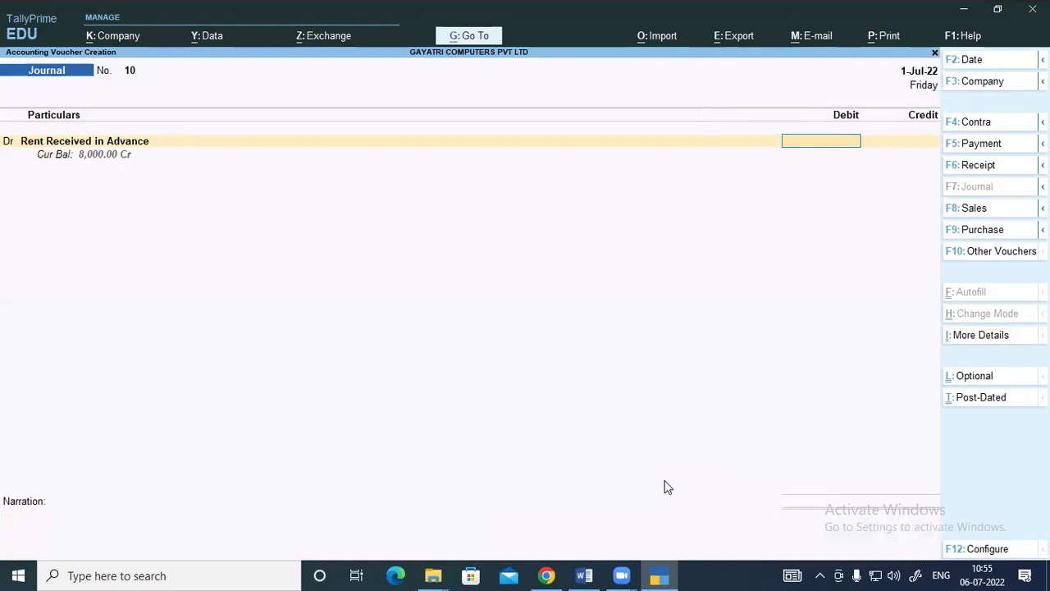
pyautogui.press('F2')
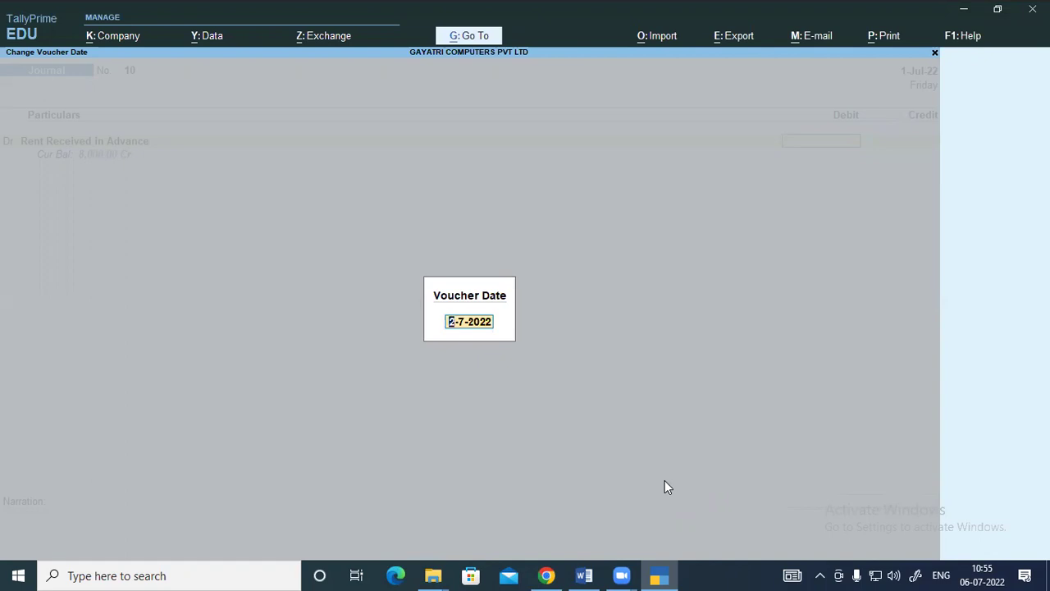
pyautogui.press('Return')
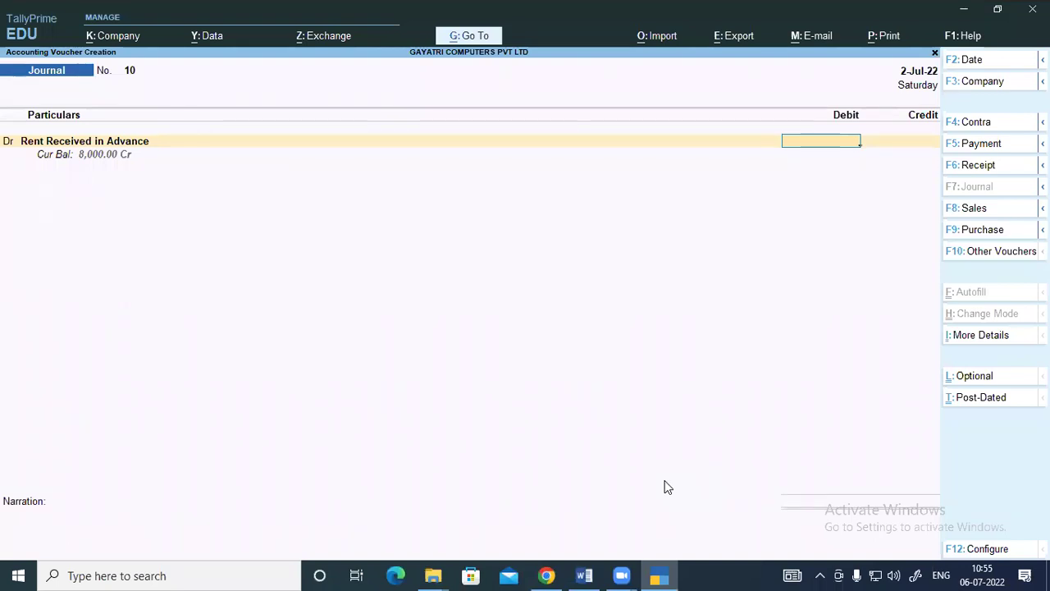
pyautogui.press('F2')
pyautogui.write('01-08')
pyautogui.press('Return')
pyautogui.write('1000')
pyautogui.press('Return')
pyautogui.press('Return')
pyautogui.press('Return')
pyautogui.press('Return')
pyautogui.press('Return')
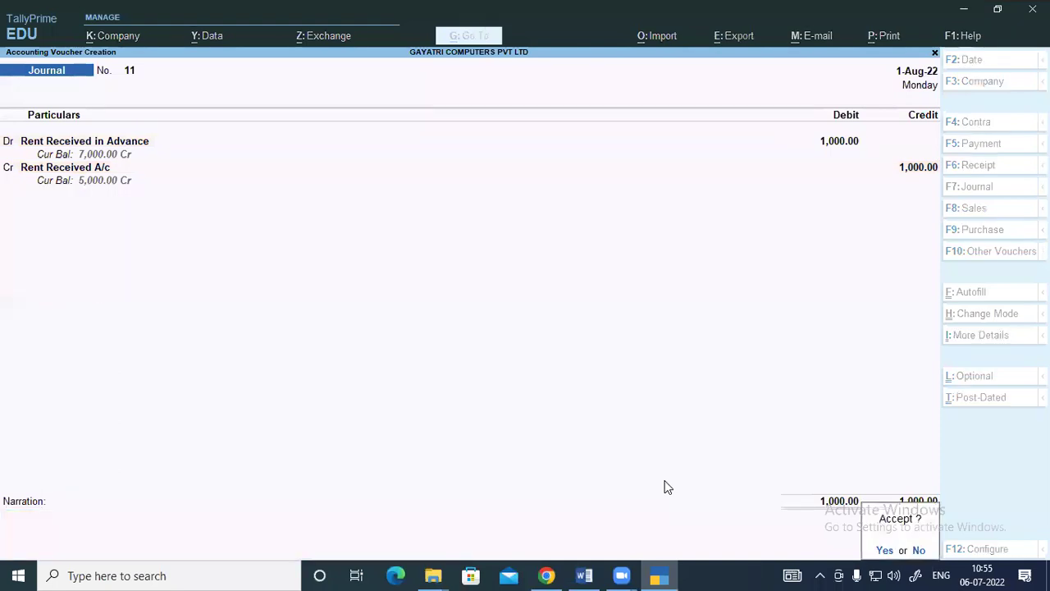
pyautogui.press('Return')
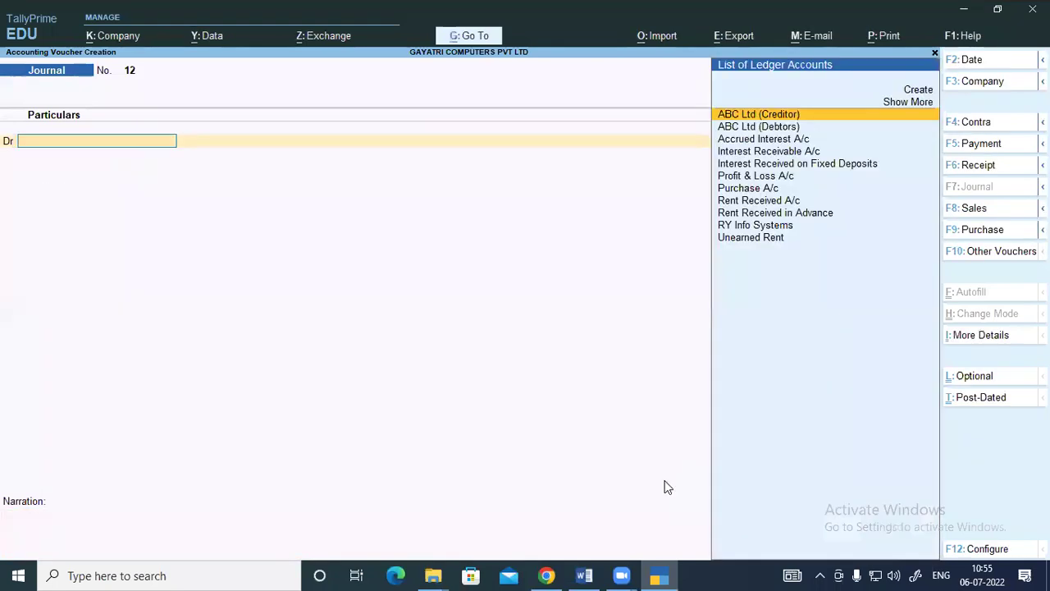
# - Post the 1-Sep-22 journal: debit Rent Received in Advance 1,000, credit Rent Received A/c
pyautogui.press('F2')
pyautogui.write('01-')
pyautogui.write('06')
pyautogui.write('8')
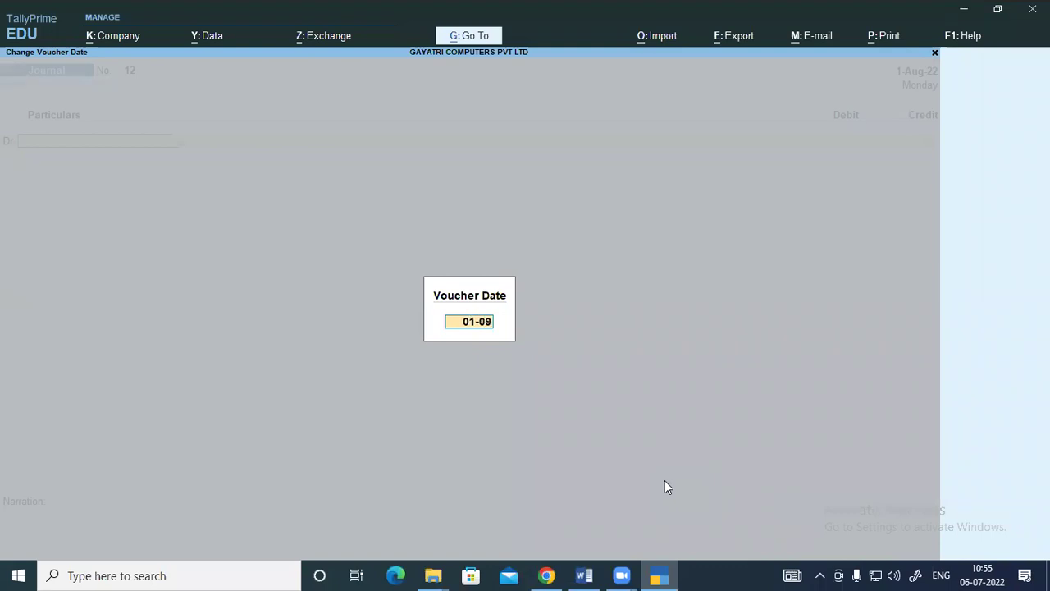
pyautogui.press('Return')
pyautogui.press('Down')
pyautogui.press('Down')
pyautogui.press('Down')
pyautogui.press('Down')
pyautogui.press('Down')
pyautogui.press('Down')
pyautogui.press('Down')
pyautogui.press('Down')
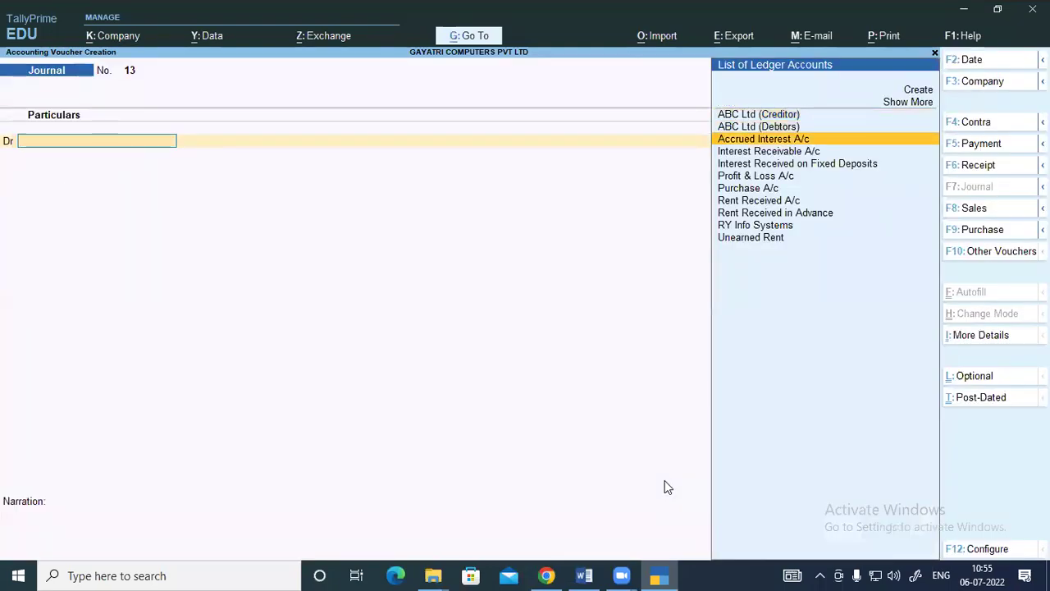
pyautogui.press('Return')
pyautogui.write('1000')
pyautogui.press('Return')
pyautogui.press('Return')
pyautogui.press('Return')
pyautogui.press('Return')
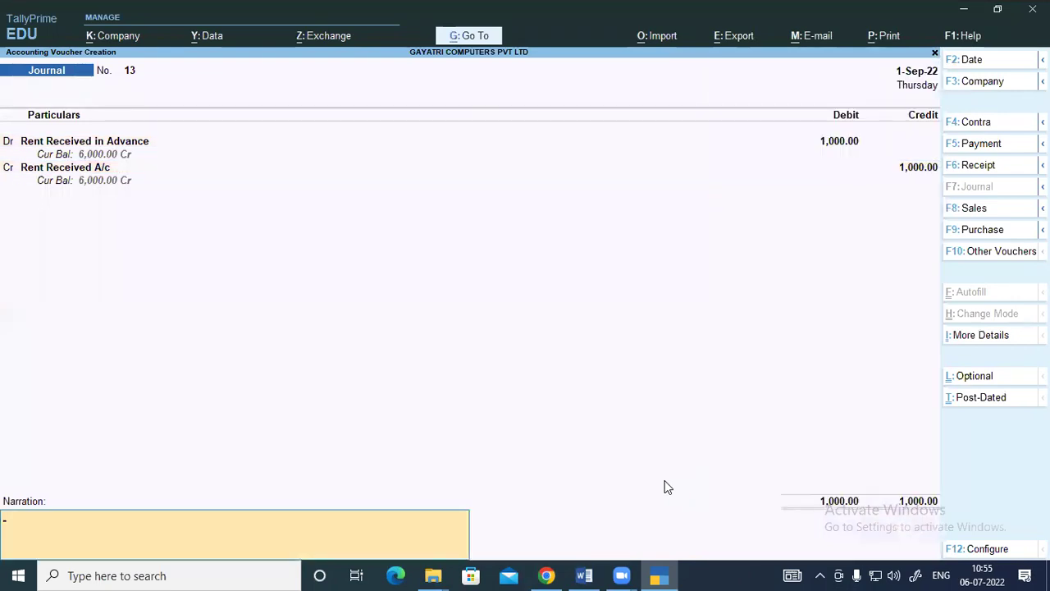
pyautogui.press('Return')
pyautogui.press('y')
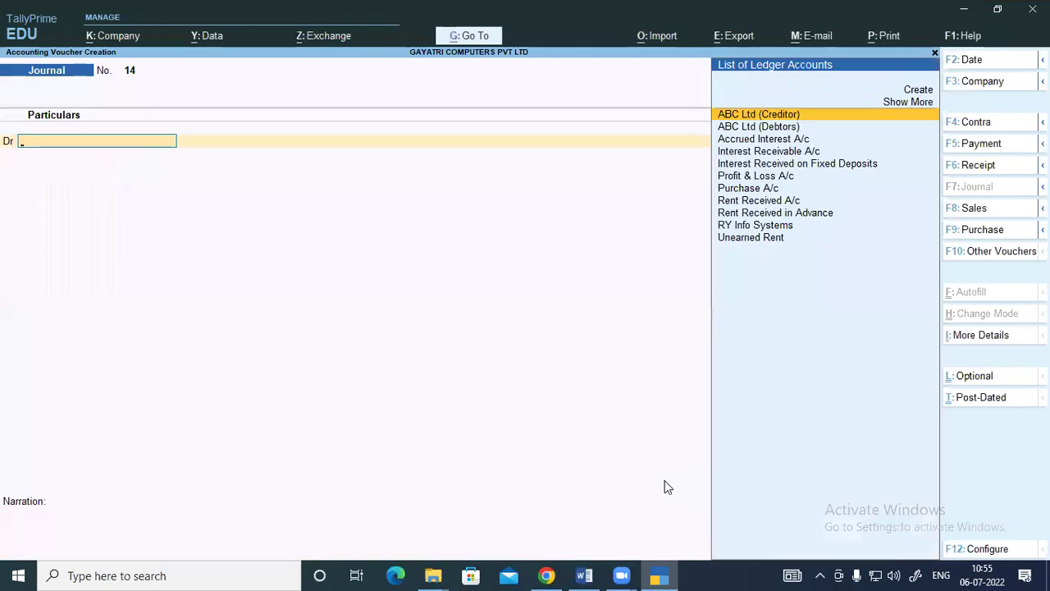
# - Post the 1-Oct-22 journal moving 1,000 from Rent Received in Advance to Rent Received A/c
pyautogui.press('F2')
pyautogui.write('01-16')
pyautogui.press('Return')
pyautogui.press('Down')
pyautogui.press('Down')
pyautogui.press('Down')
pyautogui.press('Down')
pyautogui.press('Down')
pyautogui.press('Down')
pyautogui.press('Down')
pyautogui.press('Down')
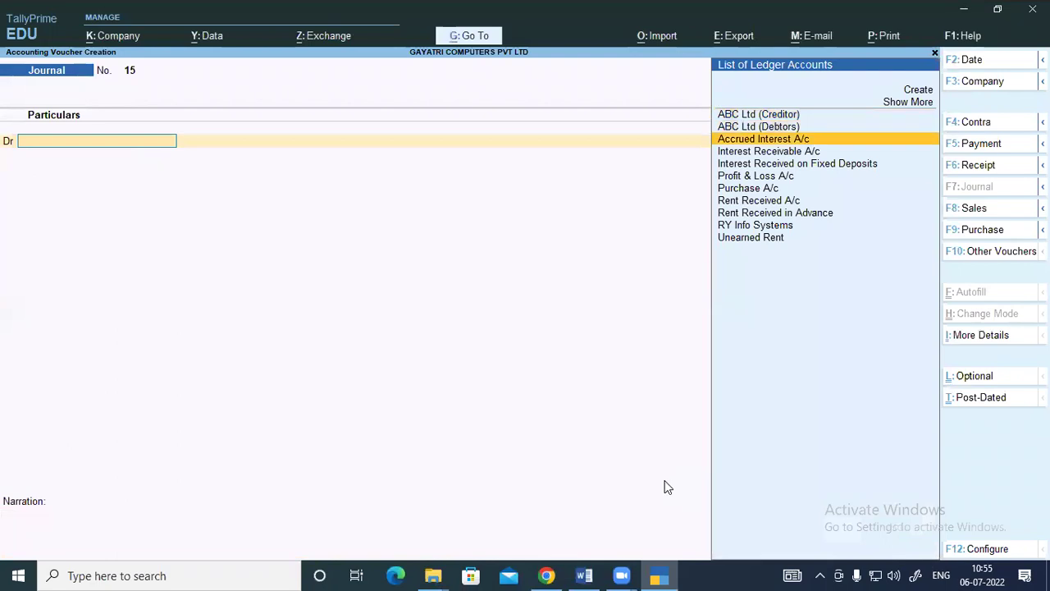
pyautogui.press('Return')
pyautogui.write('1000')
pyautogui.press('Return')
pyautogui.press('Return')
pyautogui.press('Return')
pyautogui.press('Return')
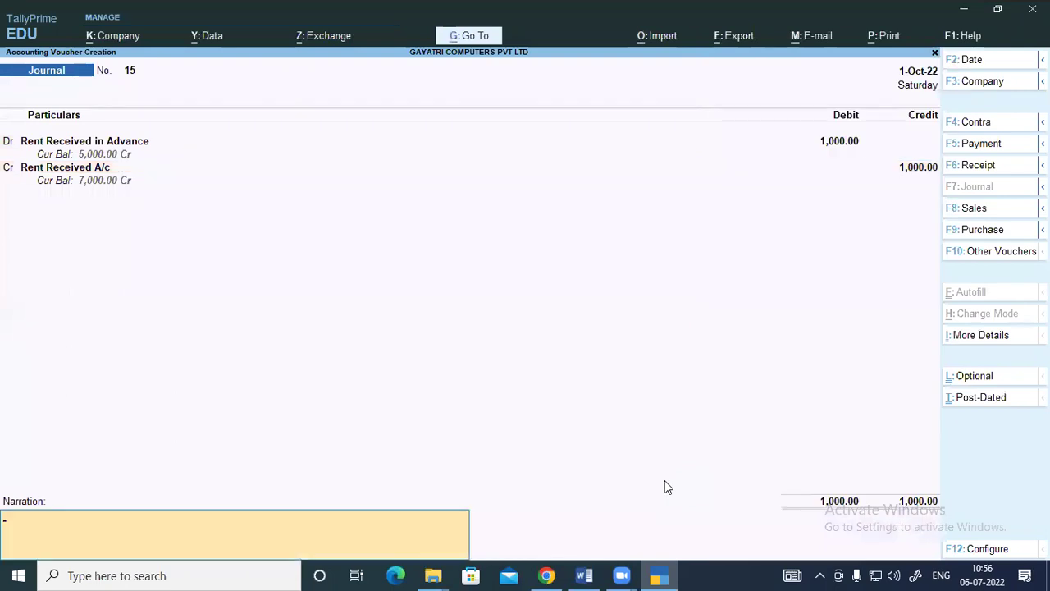
pyautogui.press('Return')
pyautogui.press('Return')
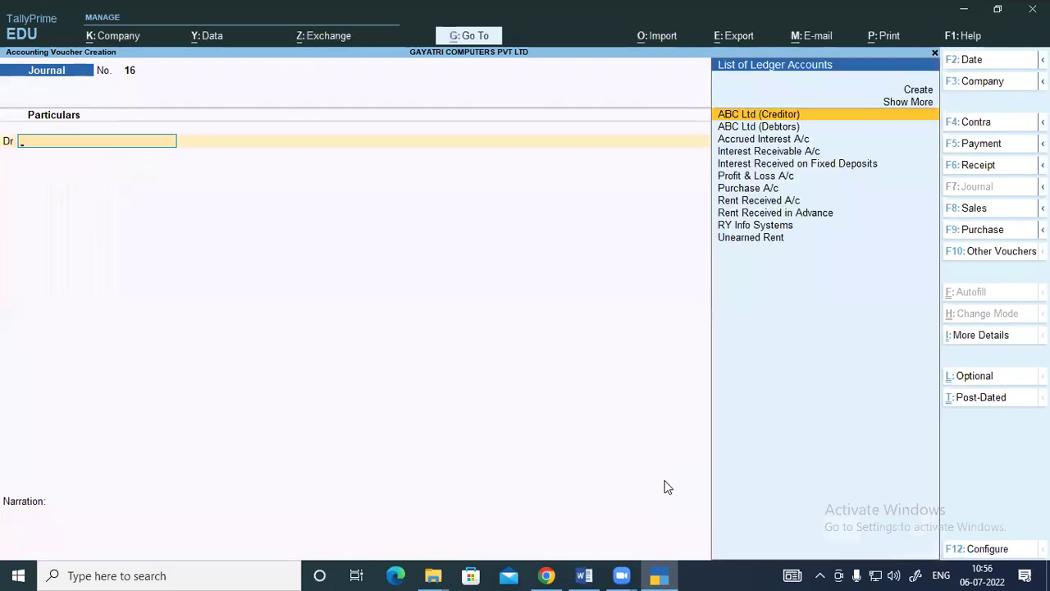
# - Post the 1-Nov-22 journal moving 1,000 from Rent Received in Advance to Rent Received A/c
pyautogui.press('F2')
pyautogui.write('01')
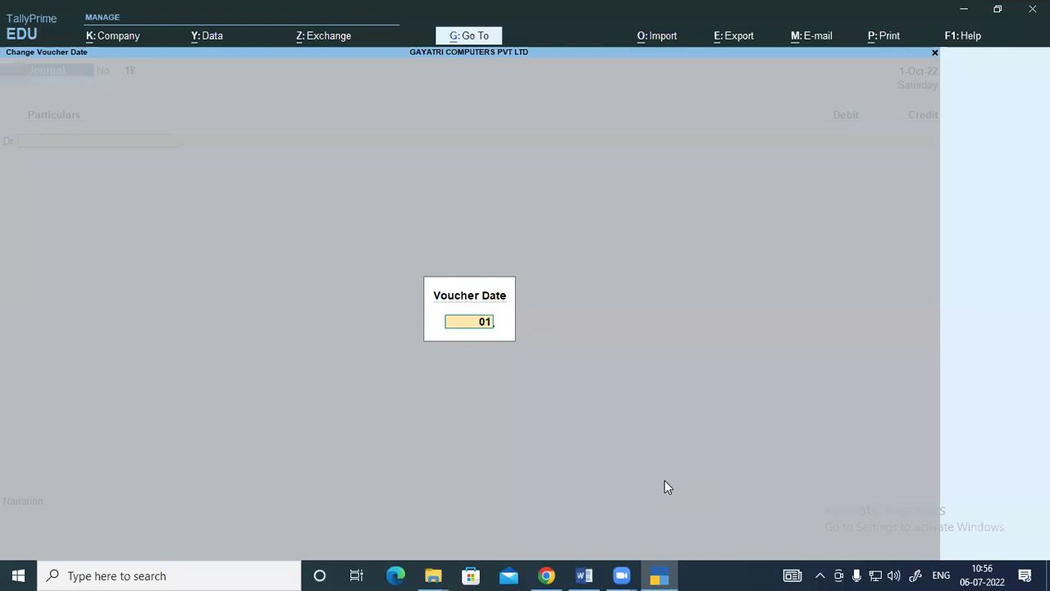
pyautogui.write('-01')
pyautogui.press('Return')
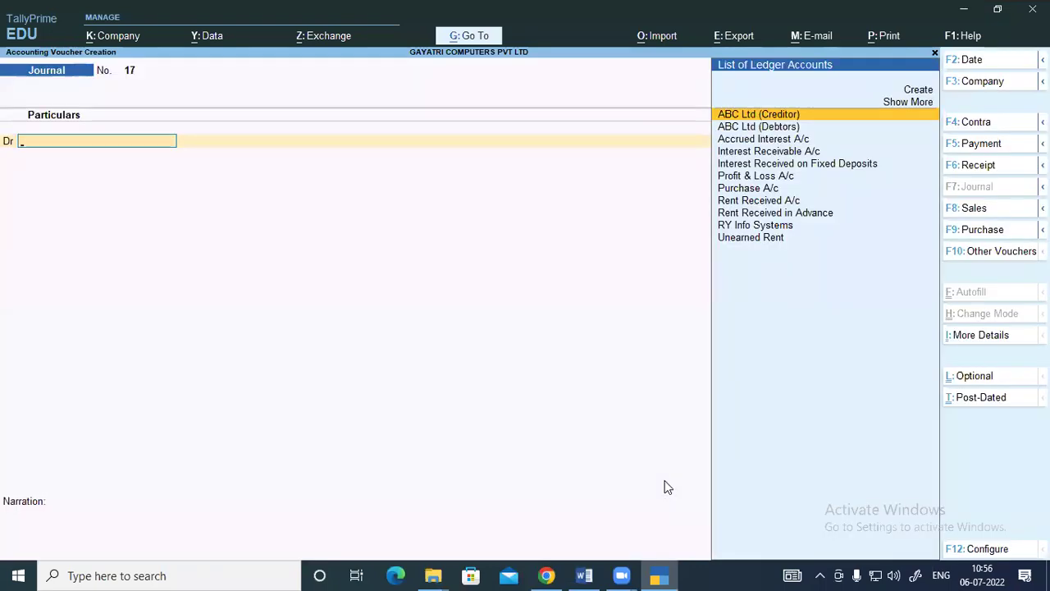
pyautogui.write('Re')
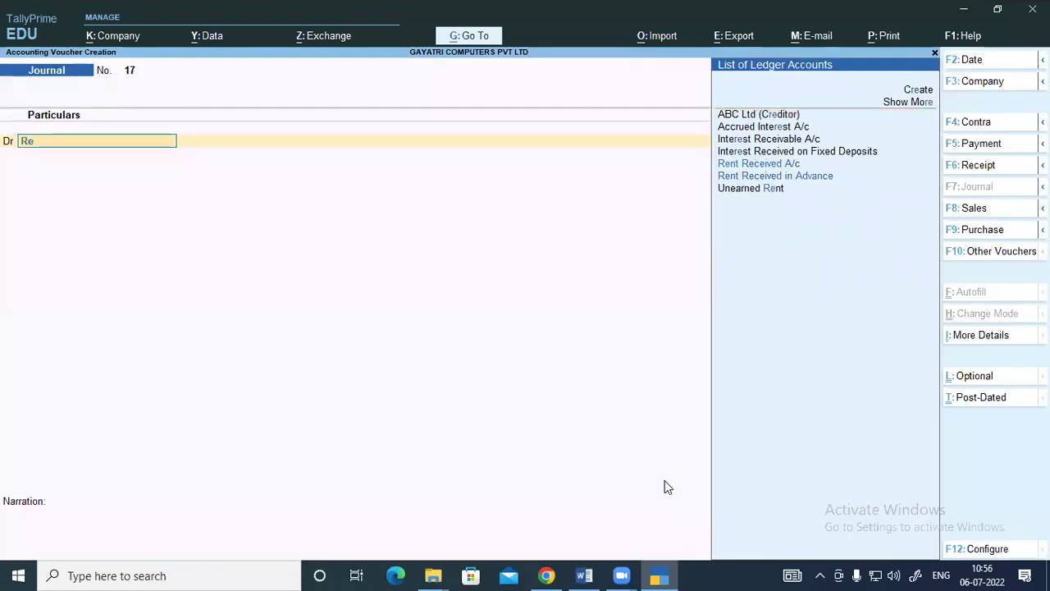
pyautogui.press('Down')
pyautogui.press('Return')
pyautogui.write('1000')
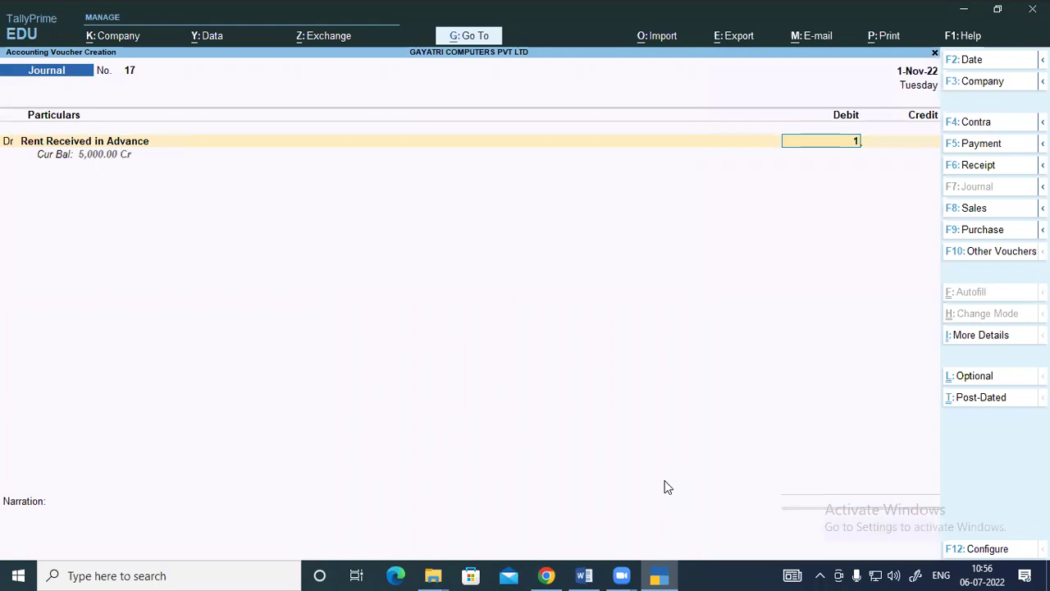
pyautogui.press('Return')
pyautogui.press('Return')
pyautogui.press('Return')
pyautogui.press('Return')
pyautogui.press('Return')
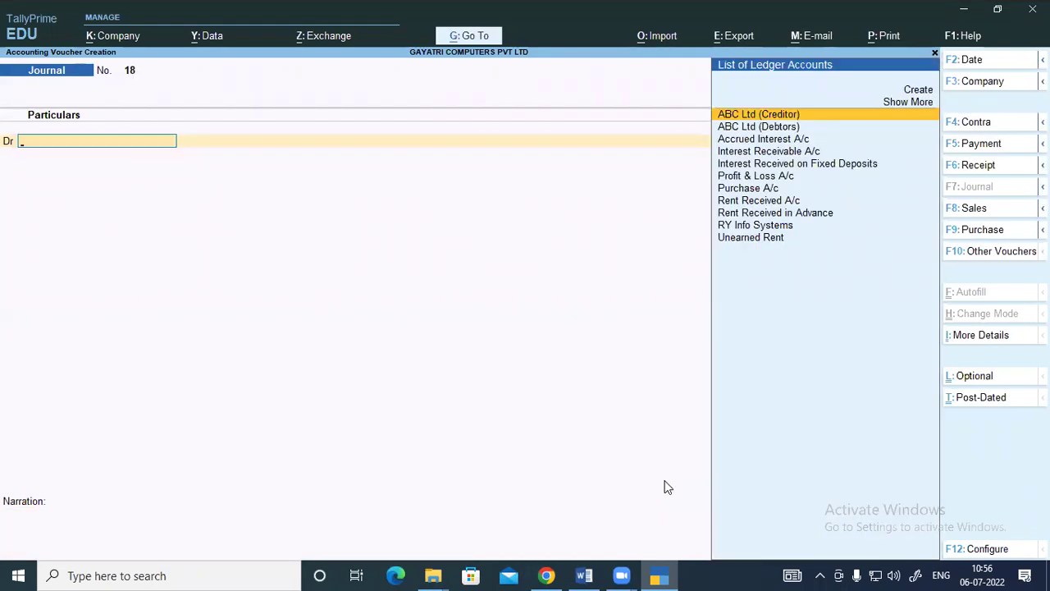
# - Post the 1-Dec-22 journal moving 1,000 from Rent Received in Advance to Rent Received A/c
pyautogui.press('F2')
pyautogui.write('01')
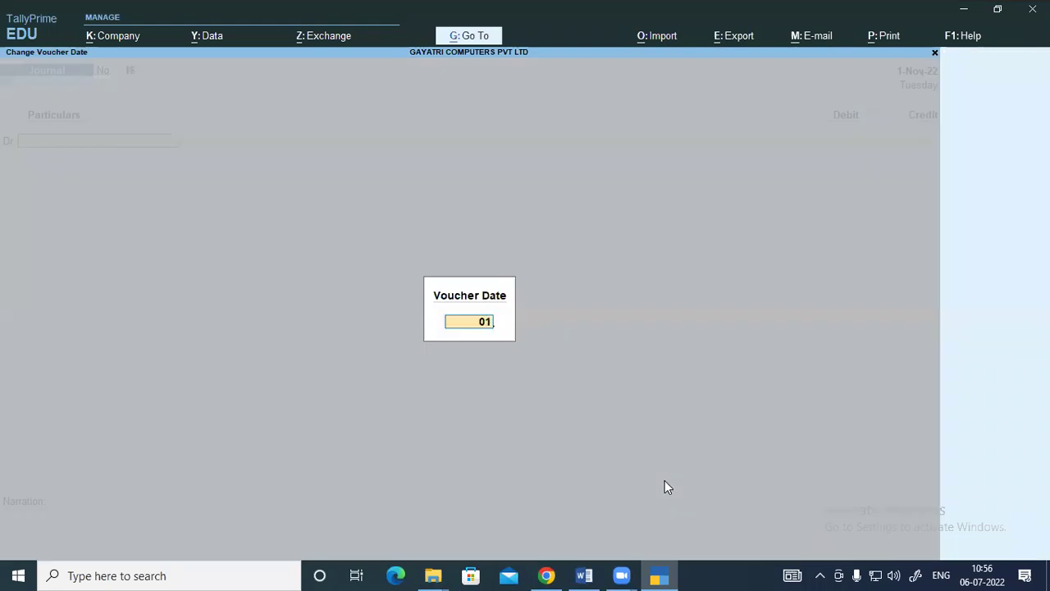
pyautogui.write('-11')
pyautogui.press('Return')
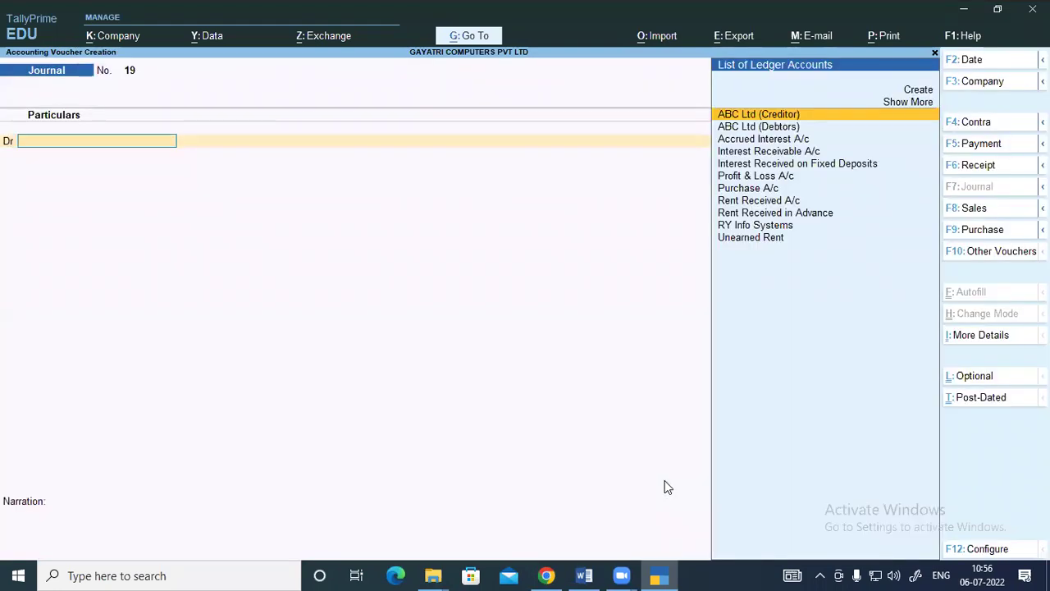
pyautogui.write('re')
pyautogui.press('Down')
pyautogui.press('Down')
pyautogui.press('Down')
pyautogui.press('Down')
pyautogui.press('Down')
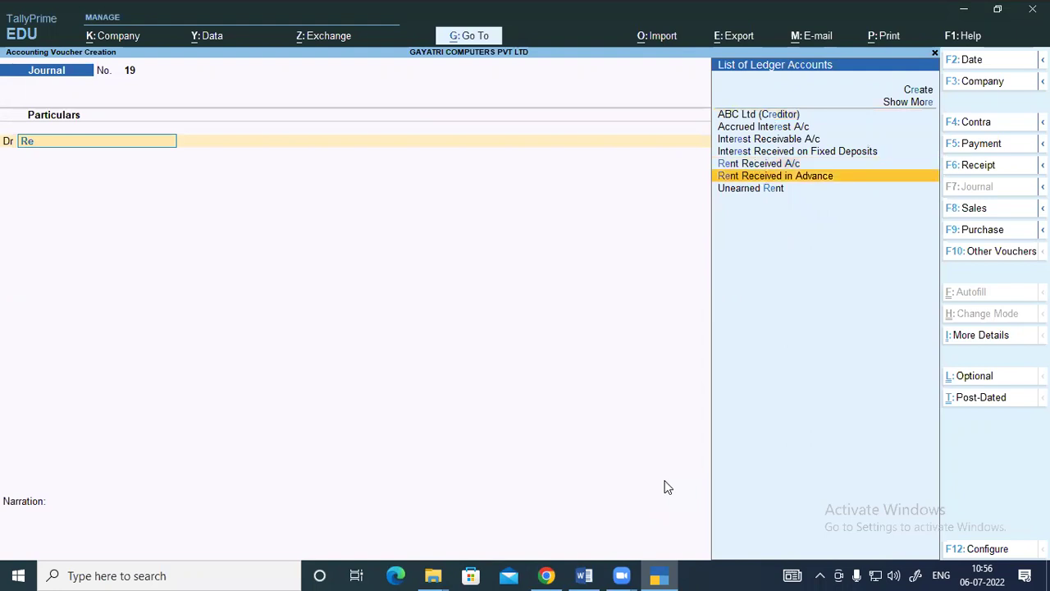
pyautogui.press('Return')
pyautogui.write('1000')
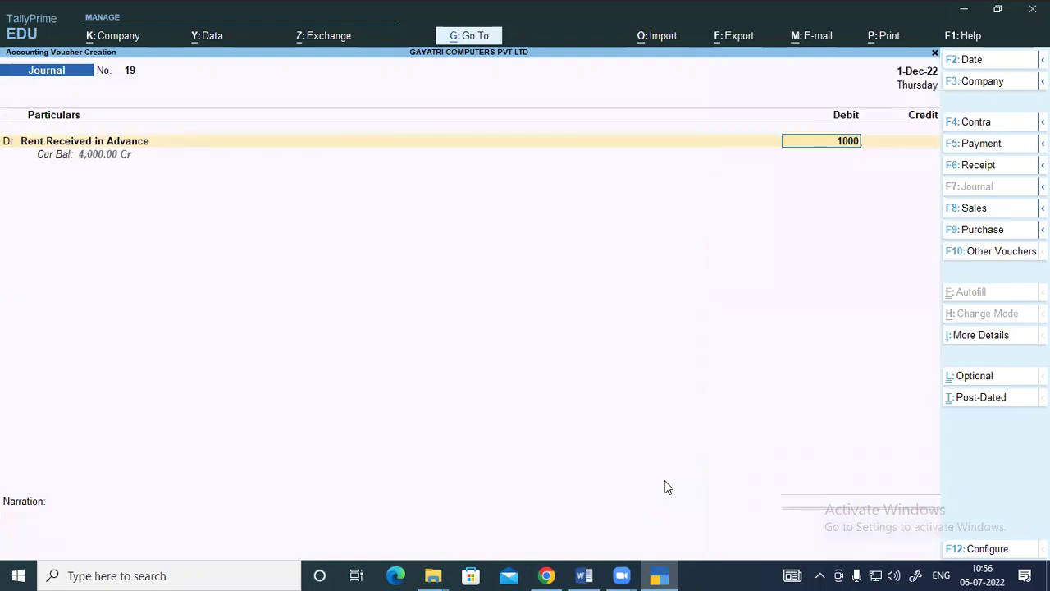
pyautogui.press('Return')
pyautogui.press('Return')
pyautogui.press('Return')
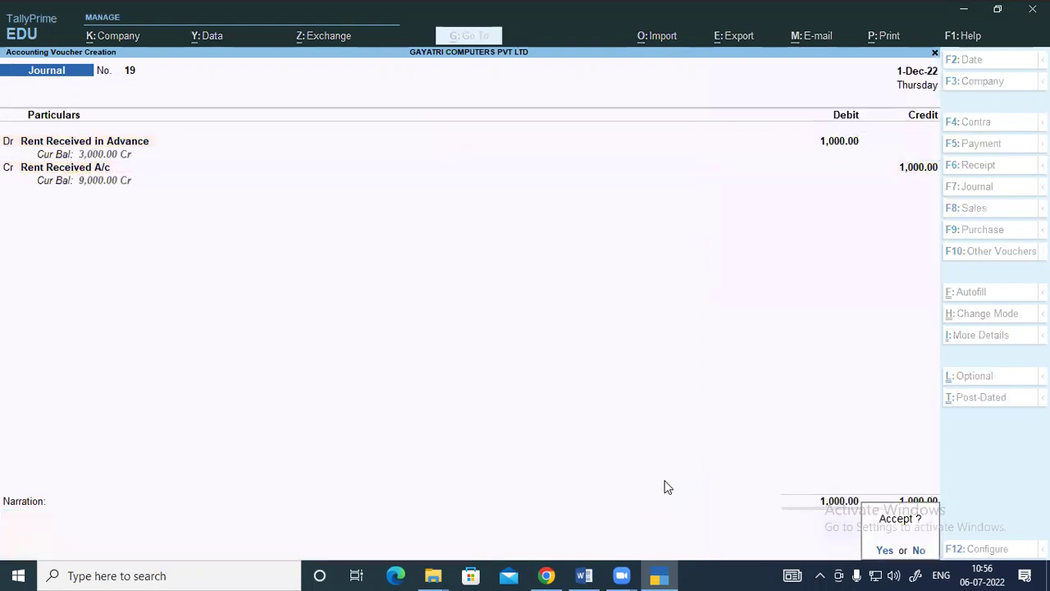
pyautogui.press('Return')
# - Post another journal dated 01-07, moving 1,000 from Rent Received in Advance to Rent Received A/c
pyautogui.press('F2')
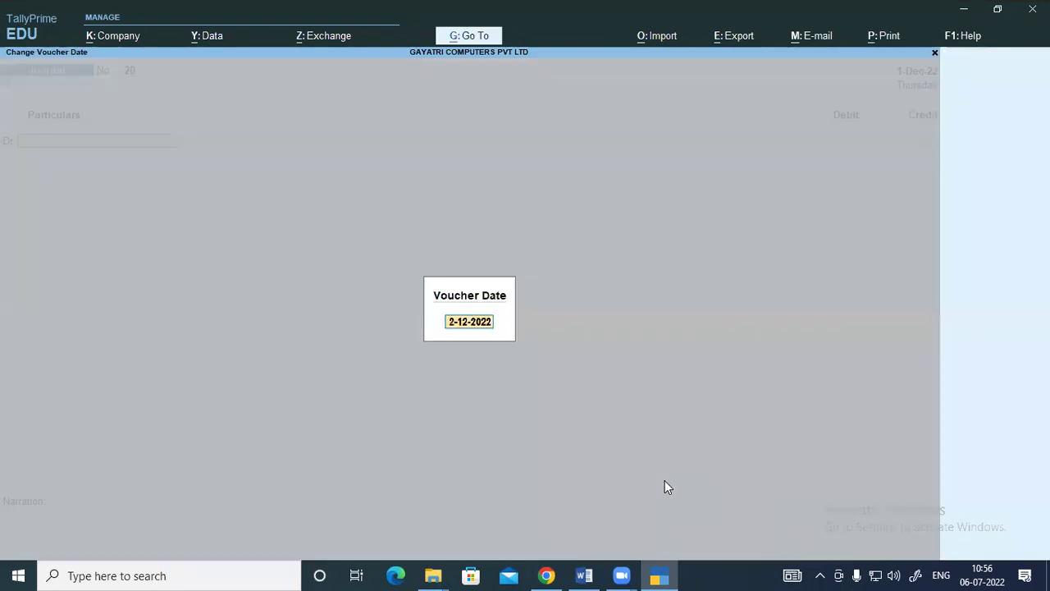
pyautogui.write('01-07')
pyautogui.press('Return')
pyautogui.write('R')
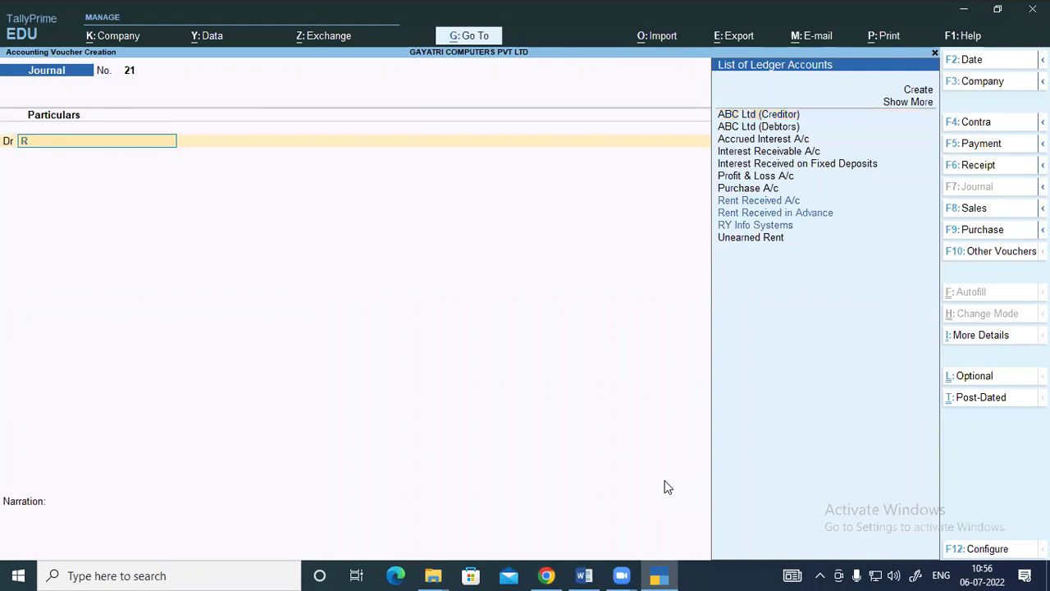
pyautogui.write('e')
pyautogui.press('Down')
pyautogui.press('Return')
pyautogui.write('1000')
pyautogui.press('Return')
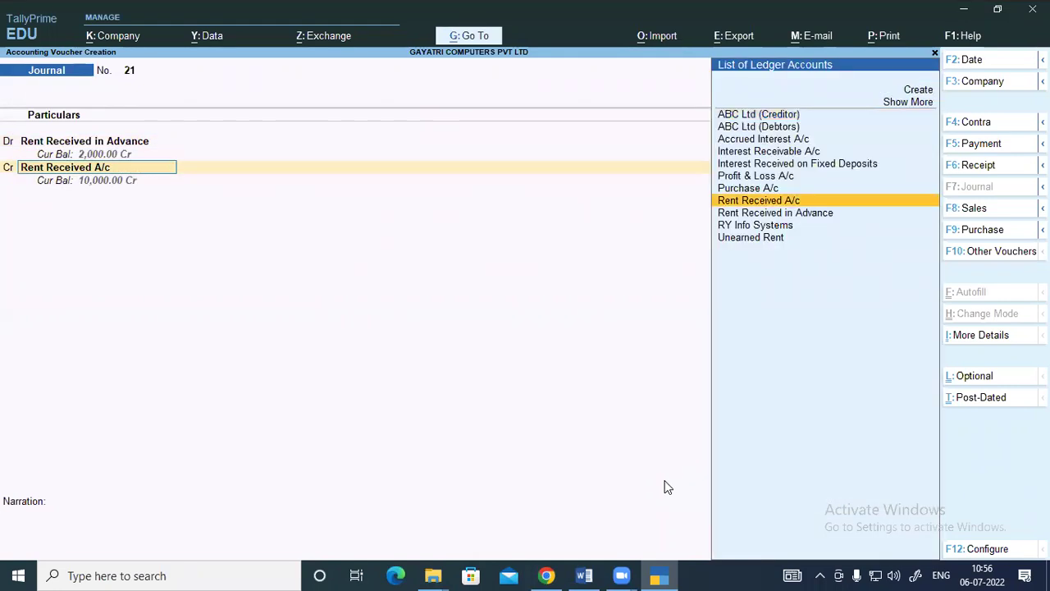
pyautogui.press('Return')
pyautogui.press('Return')
pyautogui.press('Return')
pyautogui.press('Return')
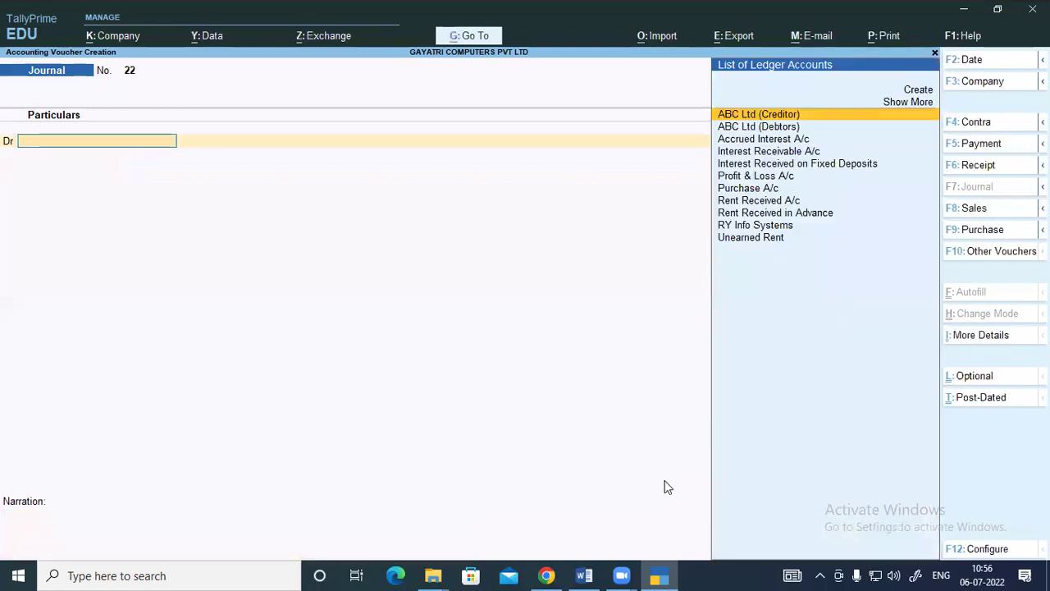
# - Post the 1-Feb-23 journal moving 1,000 from Rent Received in Advance to Rent Received A/c
pyautogui.press('F2')
pyautogui.write('01-02')
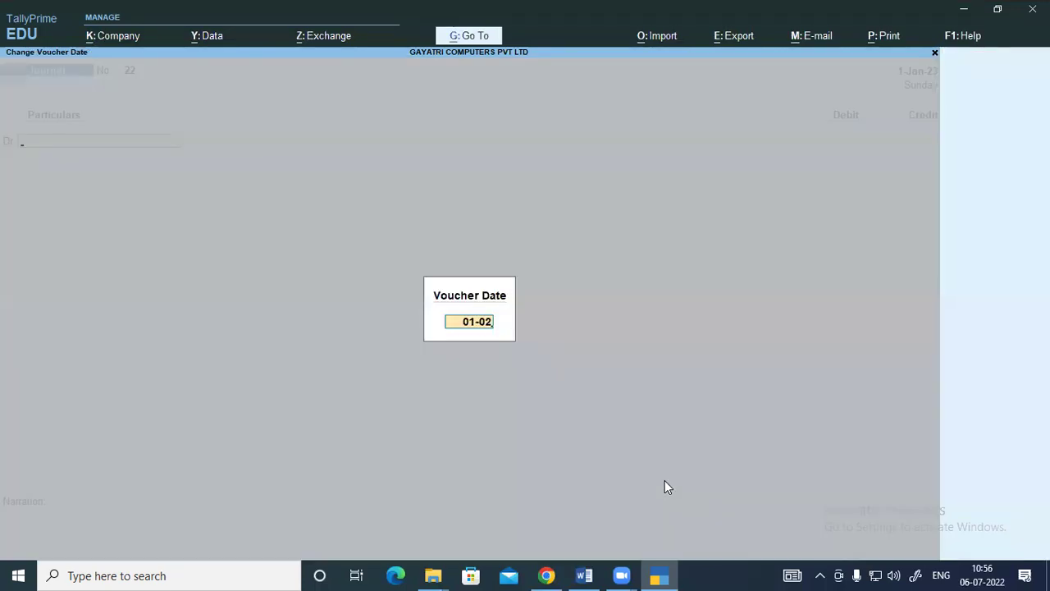
pyautogui.press('Return')
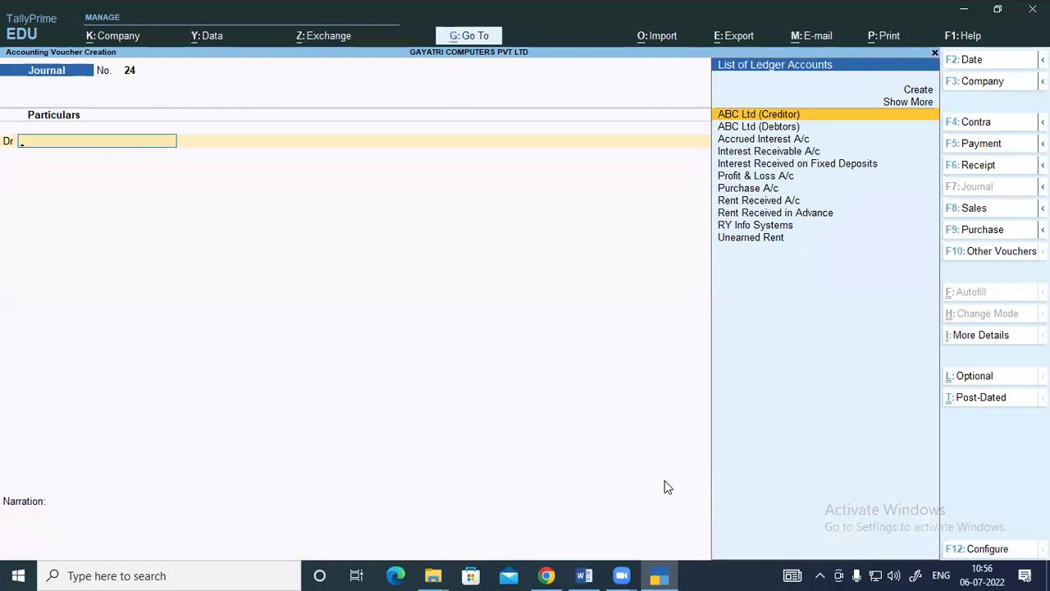
pyautogui.write('re')
pyautogui.press('Down')
pyautogui.press('Down')
pyautogui.press('Down')
pyautogui.press('Down')
pyautogui.press('Down')
pyautogui.press('Return')
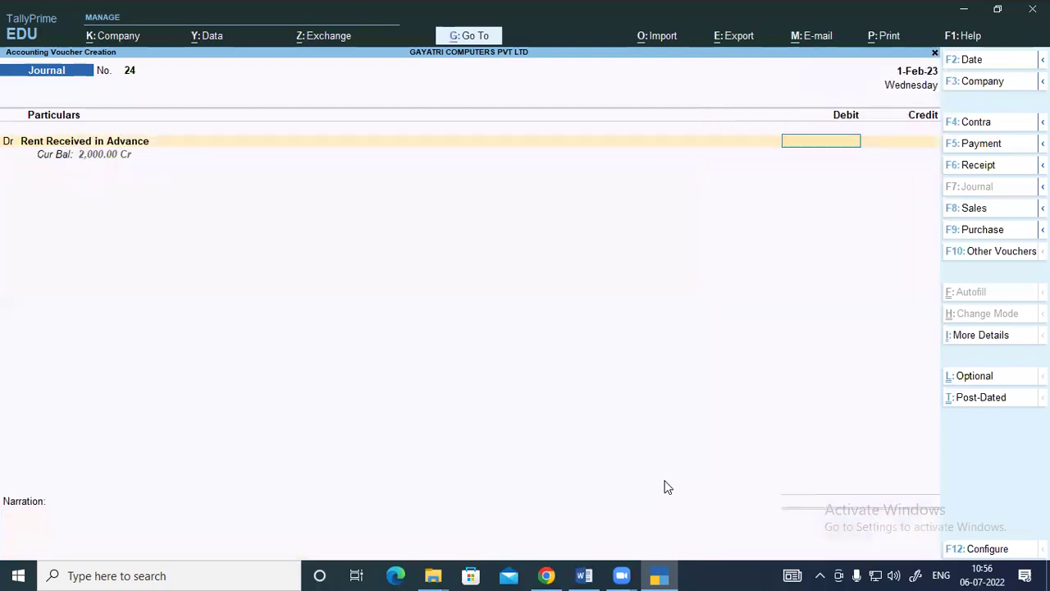
pyautogui.write('1000')
pyautogui.press('Return')
pyautogui.press('Return')
pyautogui.press('Return')
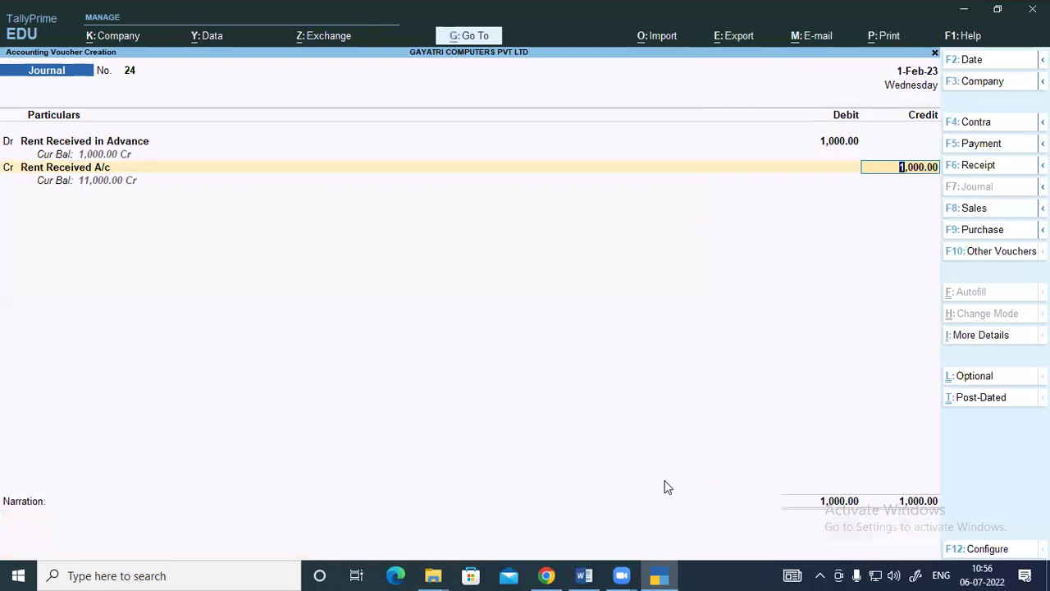
pyautogui.press('Return')
pyautogui.press('Return')
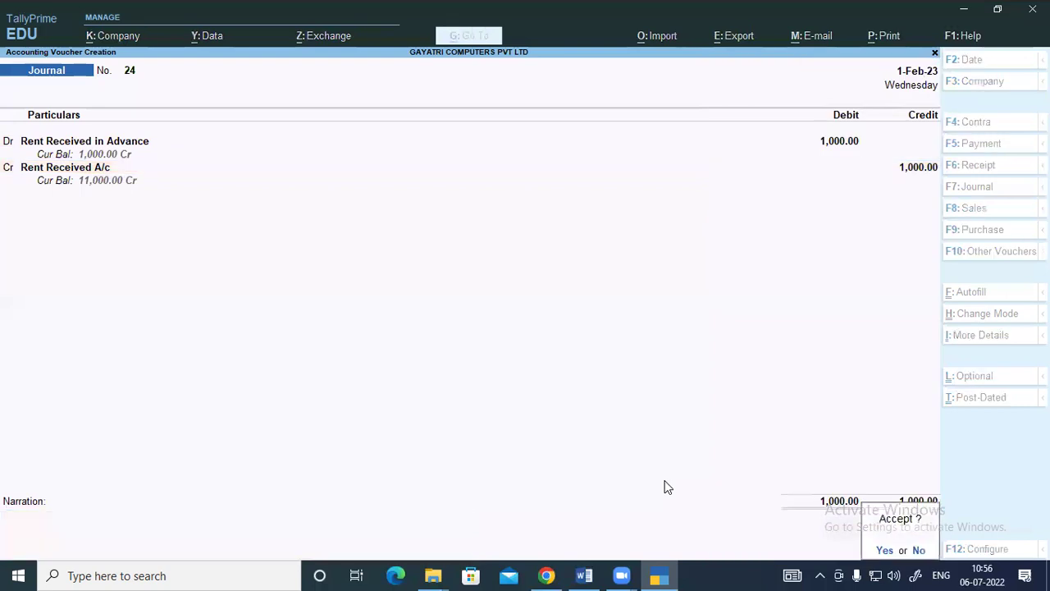
pyautogui.press('Return')
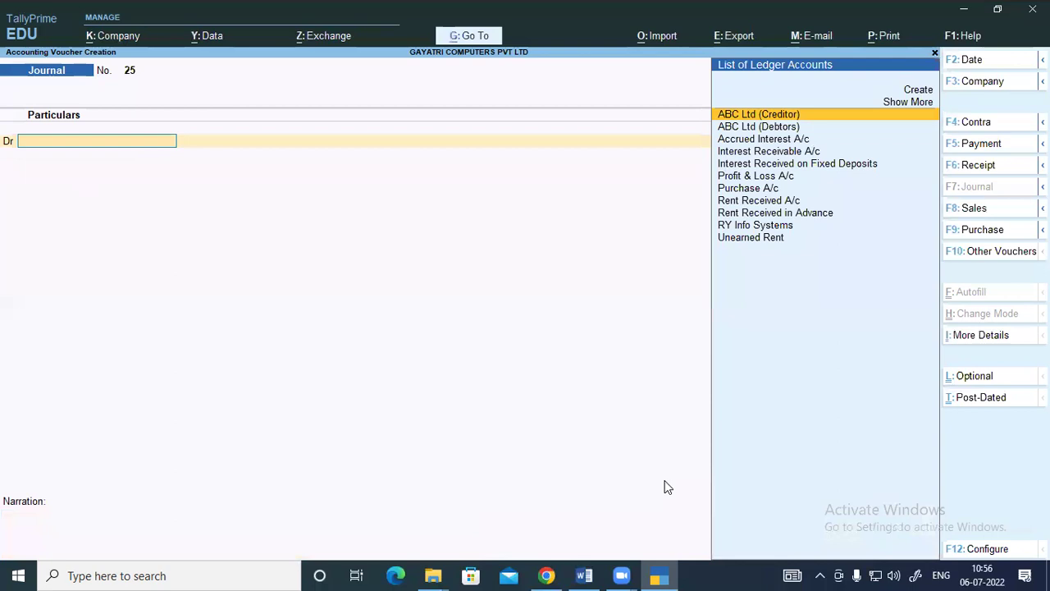
# - Post the 1-Mar-23 journal moving 1,000 to Rent Received A/c, then return to Gateway
pyautogui.write('re')
pyautogui.press('Down')
pyautogui.press('Down')
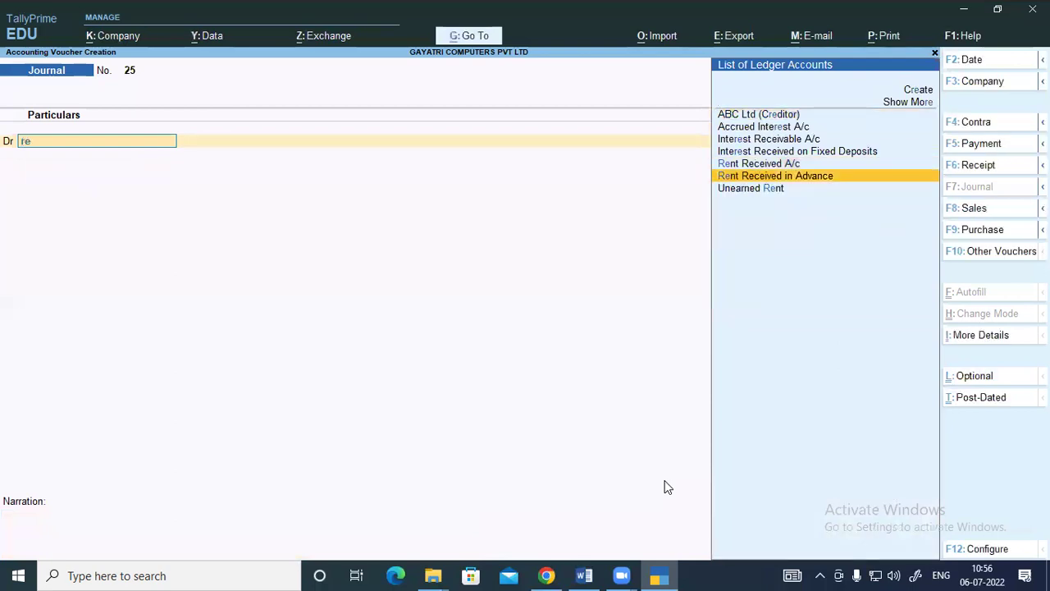
pyautogui.press('Return')
pyautogui.press('F2')
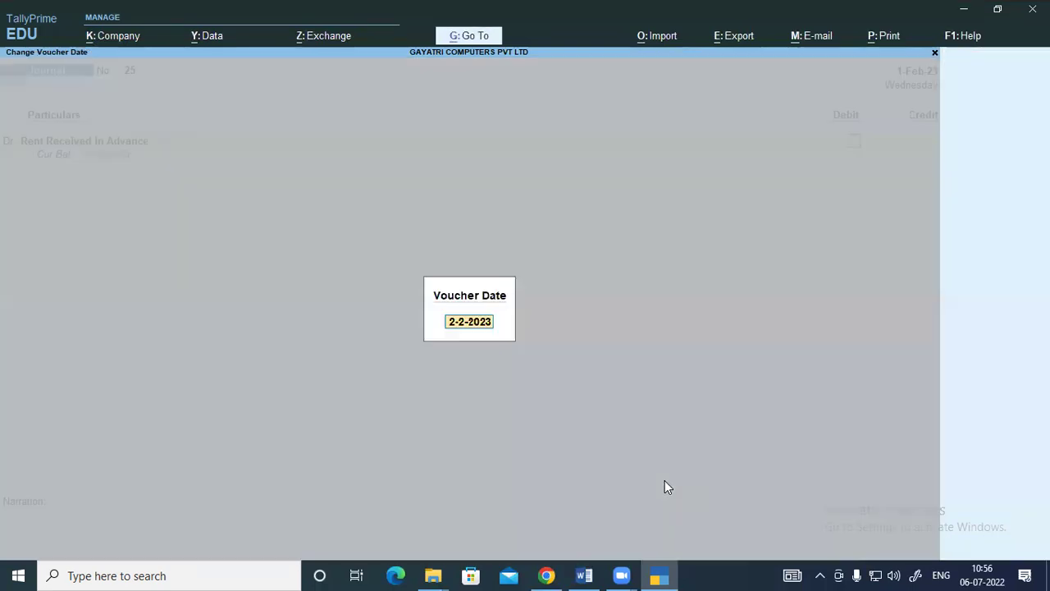
pyautogui.write('01-03')
pyautogui.press('Return')
pyautogui.write('1000')
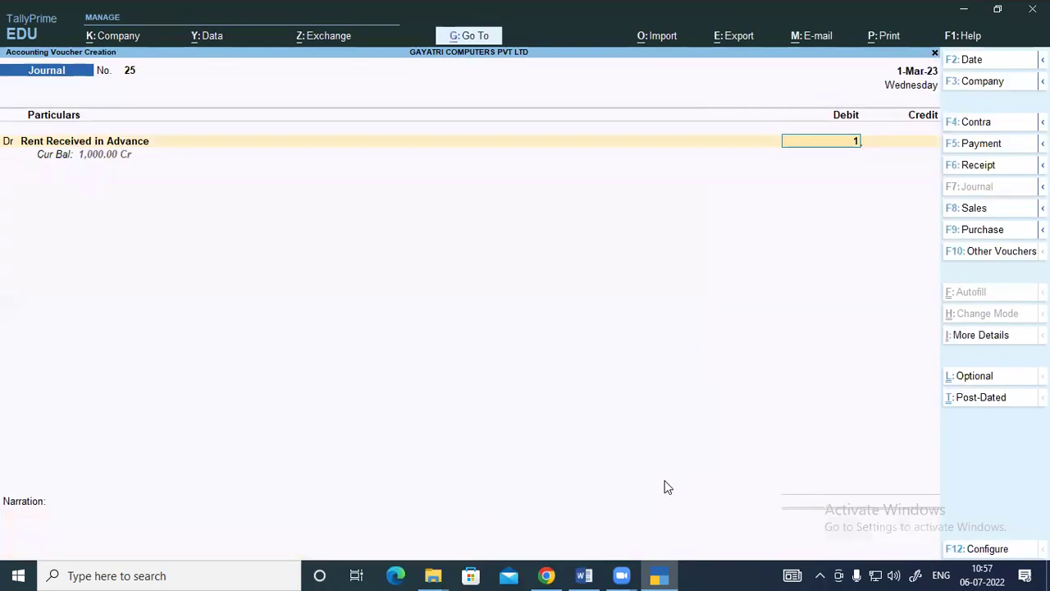
pyautogui.press('Return')
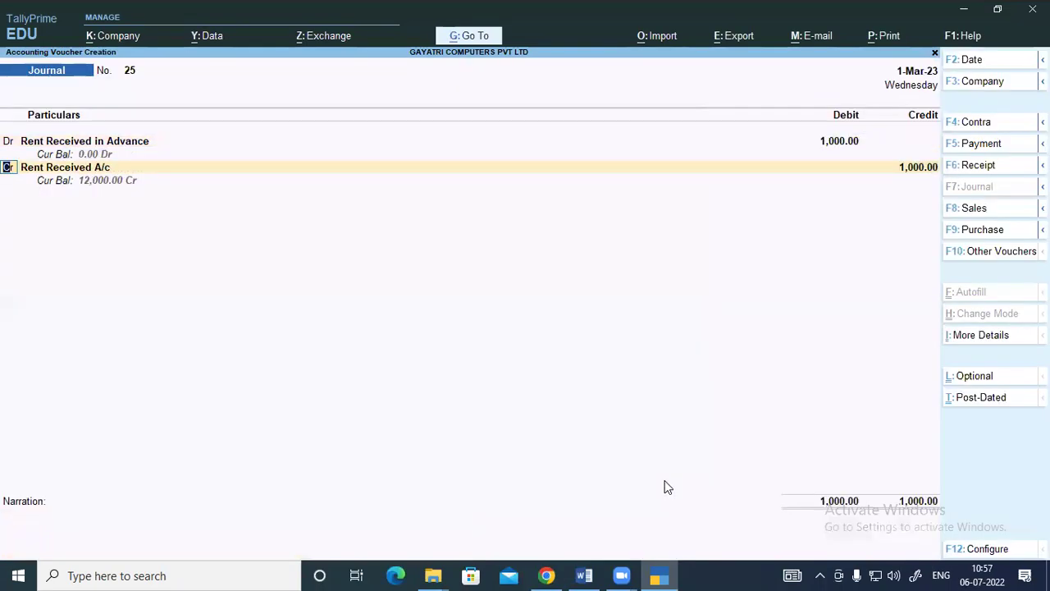
pyautogui.press('Return')
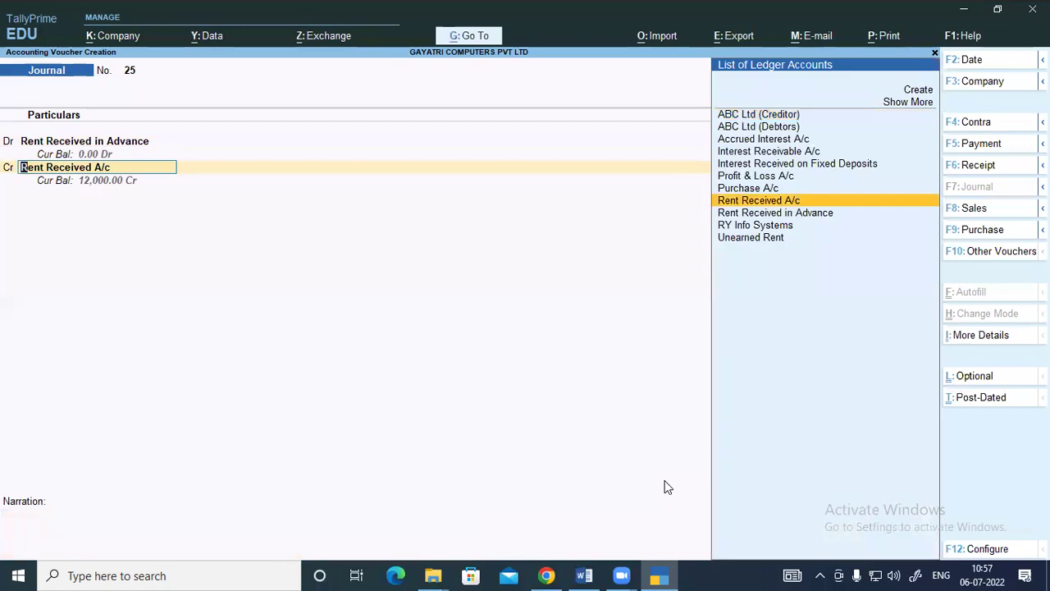
pyautogui.press('Return')
pyautogui.press('Return')
pyautogui.press('Return')
pyautogui.press('Return')
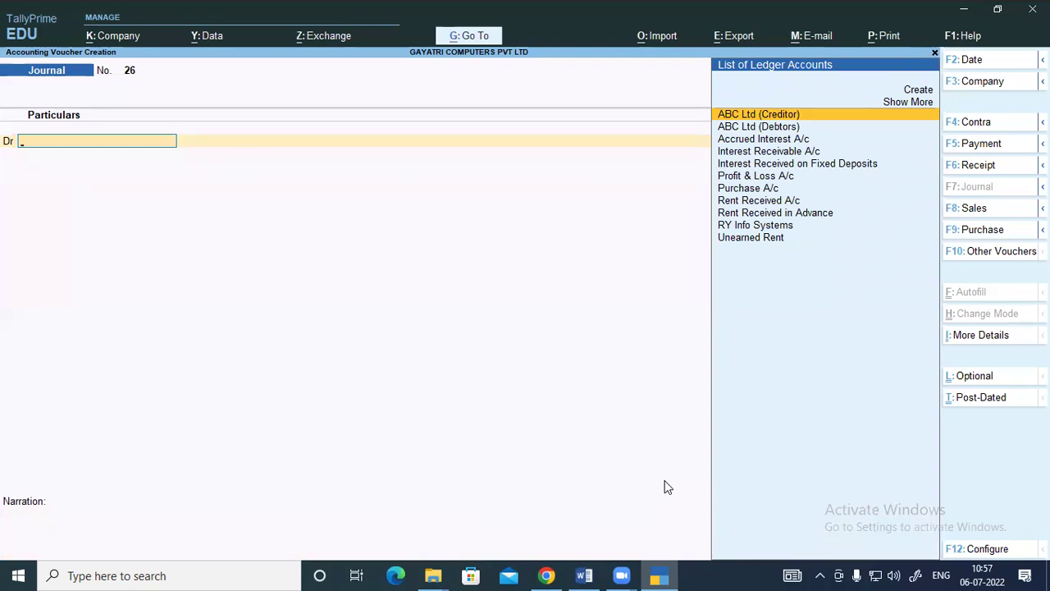
pyautogui.press('Escape')
# - Open Profit & Loss A/c for the period 1-4-2022 to 1-5-2022
pyautogui.press('Down')
pyautogui.press('Down')
pyautogui.press('Down')
pyautogui.press('Down')
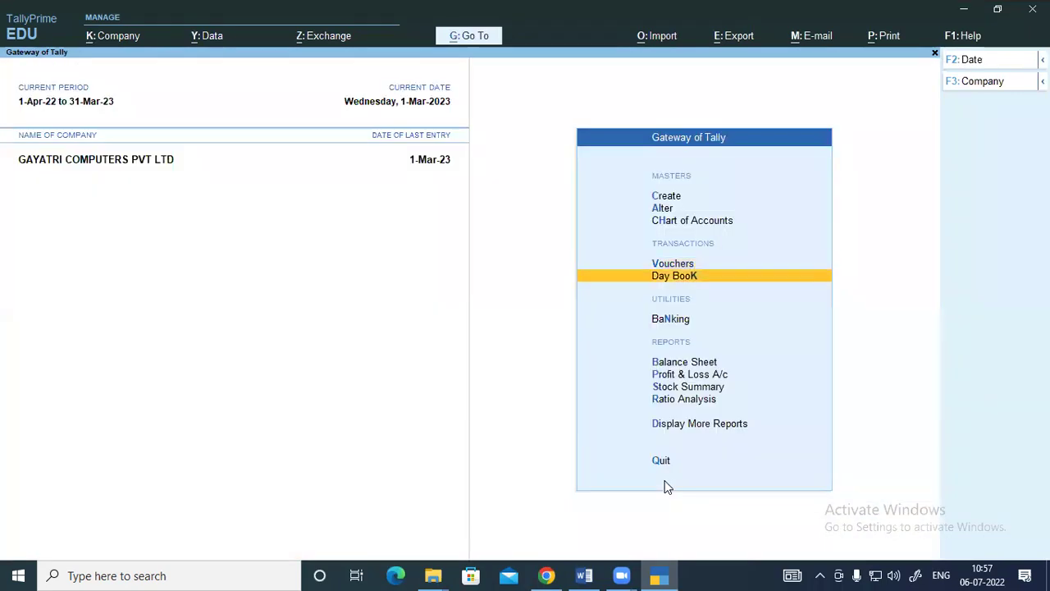
pyautogui.press('Return')
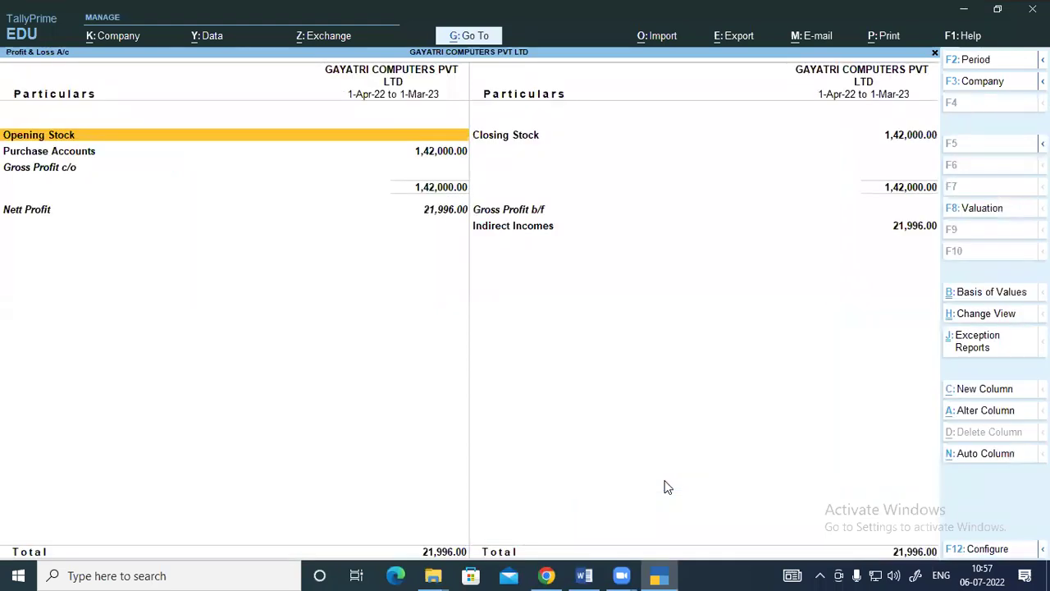
pyautogui.hotkey('alt', 'F2')
pyautogui.write('01-04')
pyautogui.press('Return')
pyautogui.write('30-04')
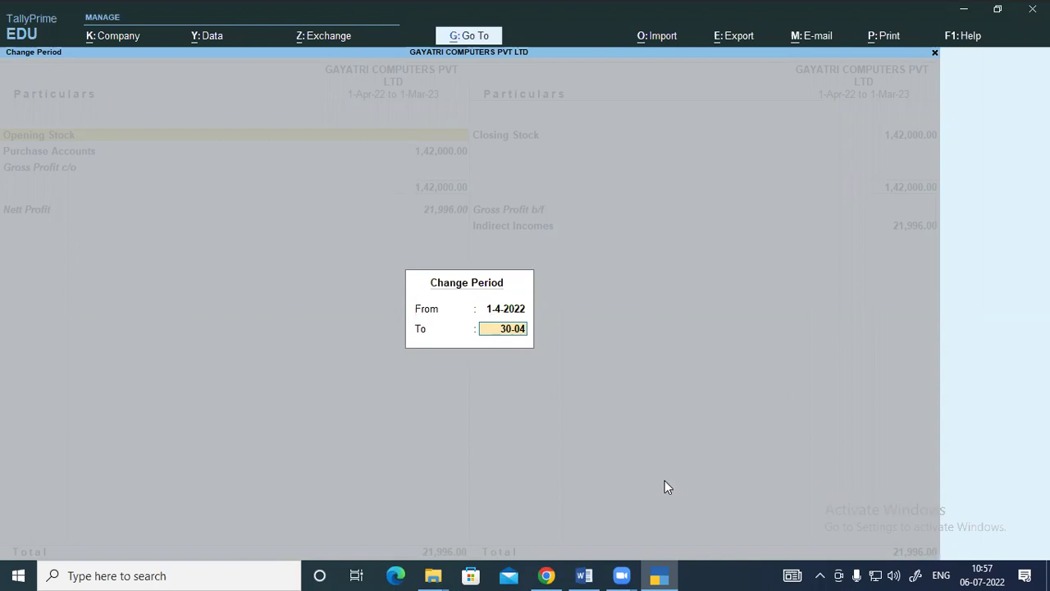
pyautogui.press('BackSpace')
pyautogui.press('BackSpace')
pyautogui.press('BackSpace')
pyautogui.press('BackSpace')
pyautogui.press('BackSpace')
pyautogui.write('01-05')
pyautogui.press('Return')
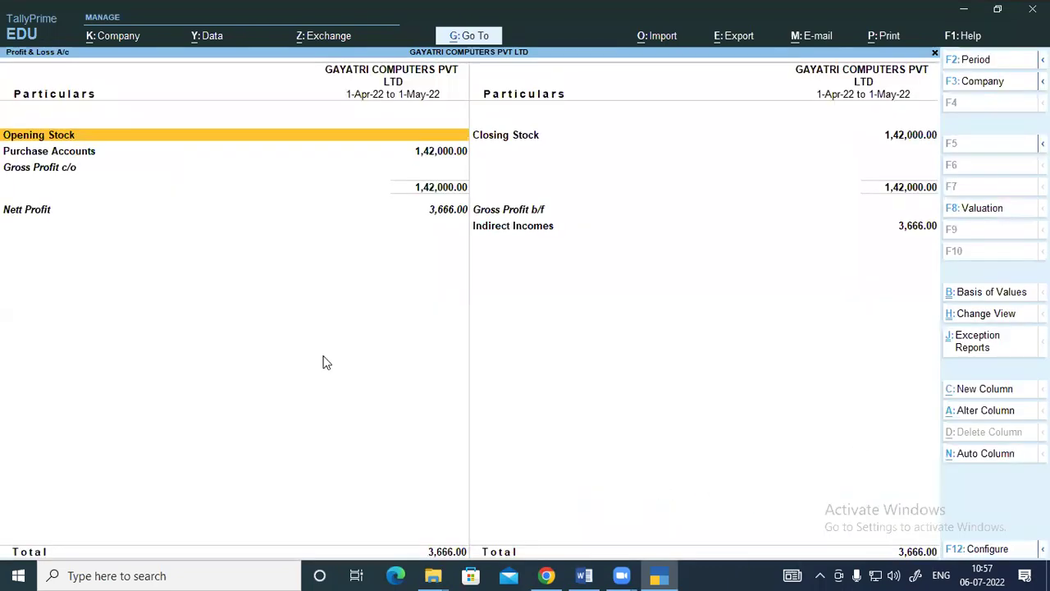
# - Switch to the detailed view showing Rent Received A/c at 2,000 under Indirect Incomes
pyautogui.click(522, 230)
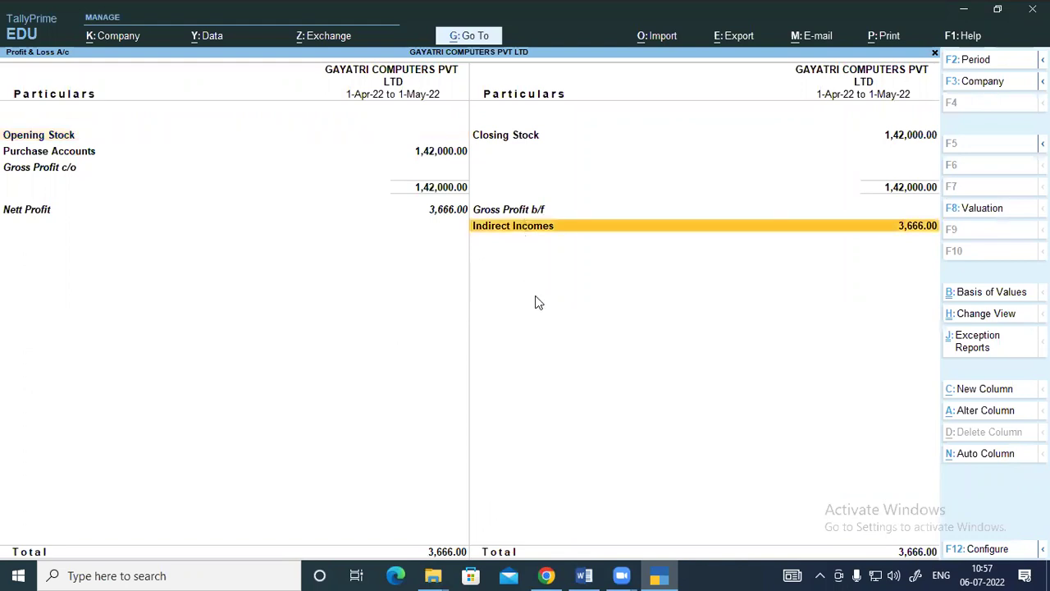
pyautogui.hotkey('alt', 'F5')
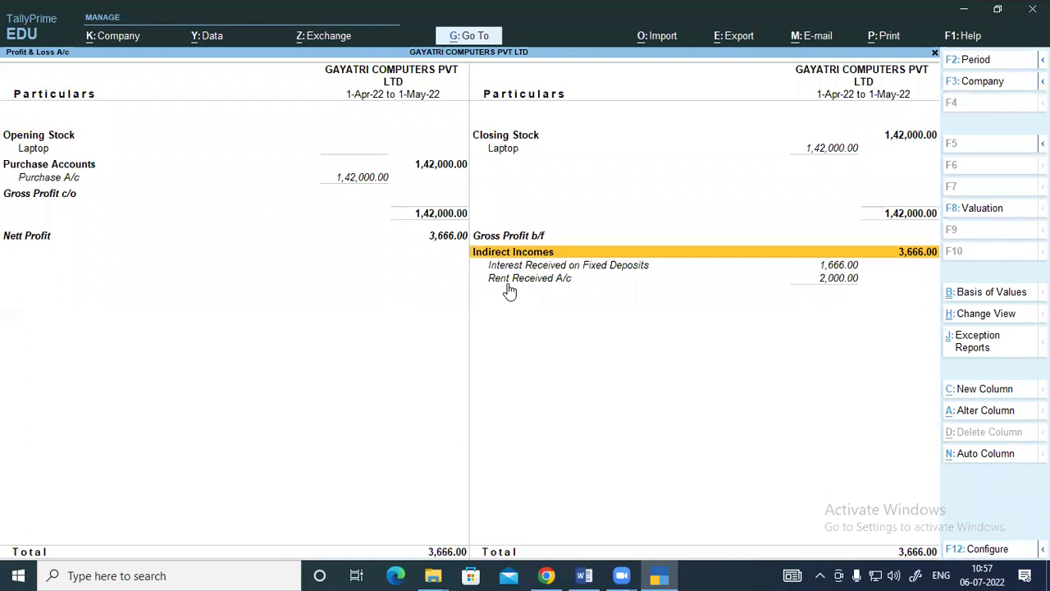
pyautogui.click(491, 283)
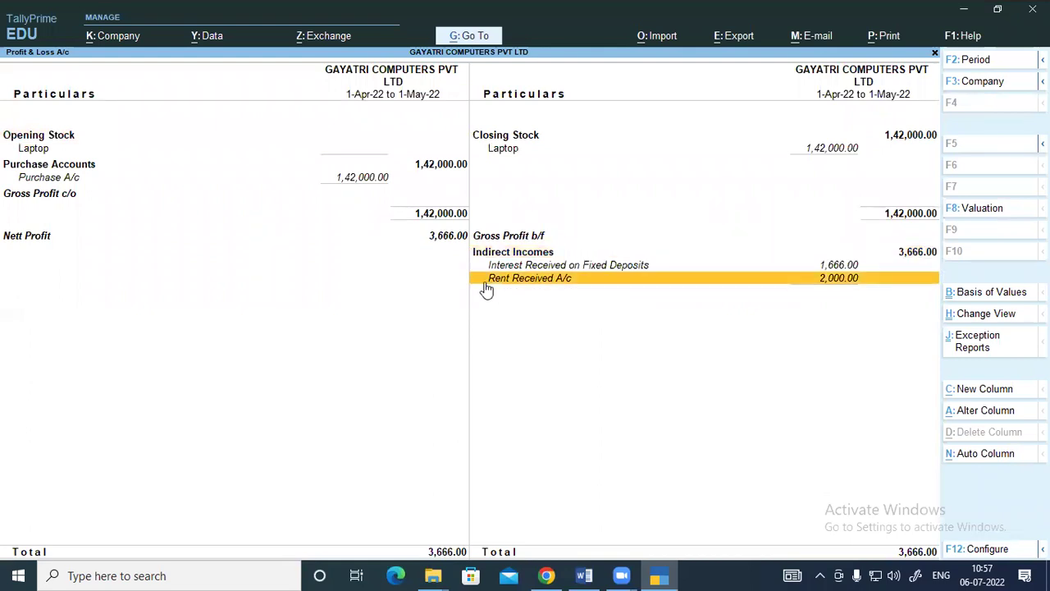
# - Change the Profit & Loss period to 1-5-2022 through 31-5-2022
pyautogui.hotkey('alt', 'F2')
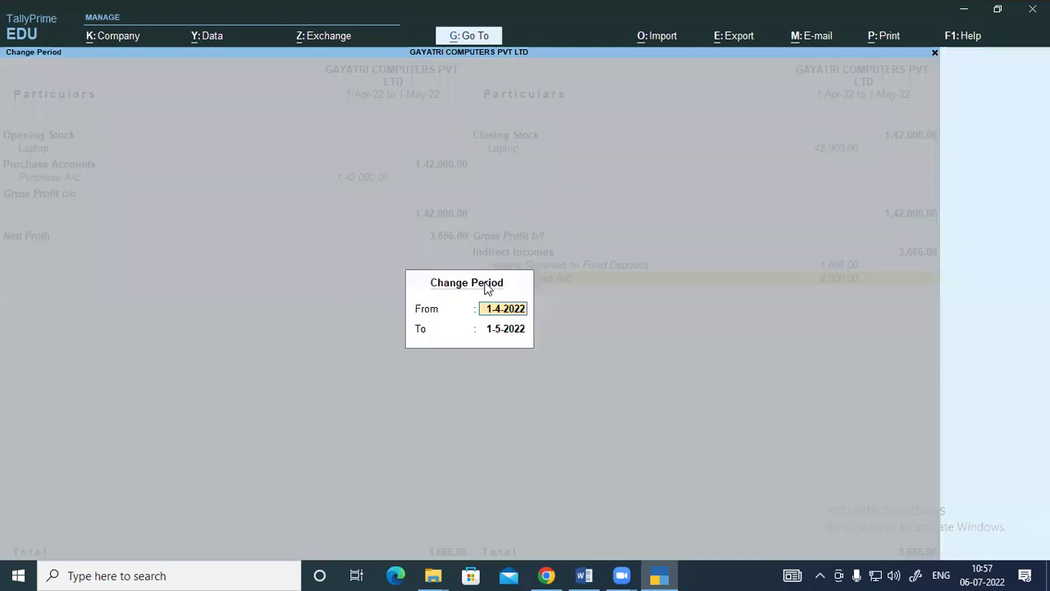
pyautogui.write('01-05')
pyautogui.press('Return')
pyautogui.write('30')
pyautogui.press('BackSpace')
pyautogui.press('BackSpace')
pyautogui.write('31-05')
pyautogui.press('Return')
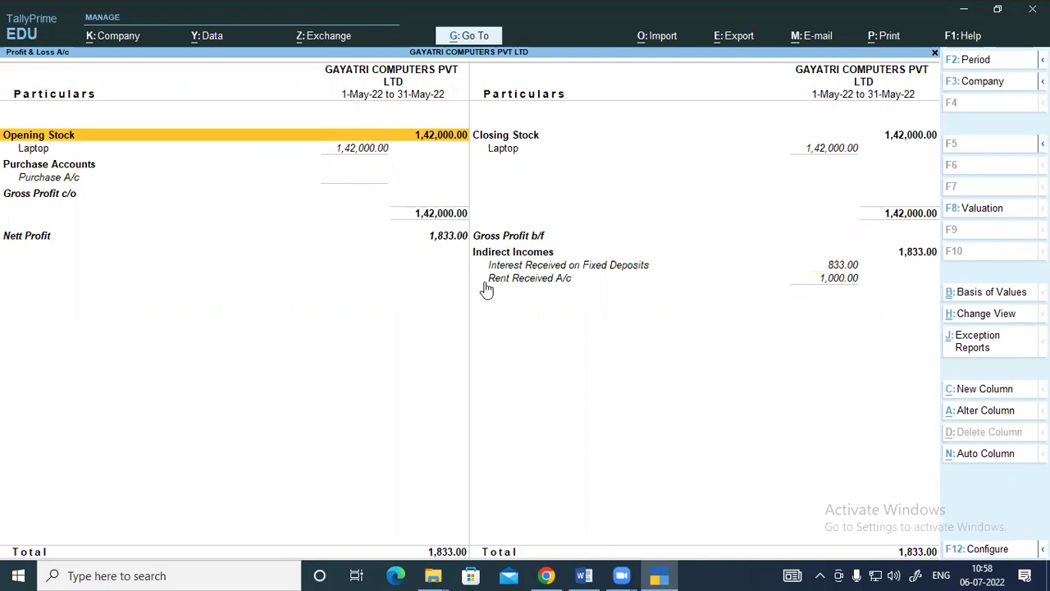
# - Change the period to the full year 1-4-2022 to 31-3-2023
pyautogui.press('F2')
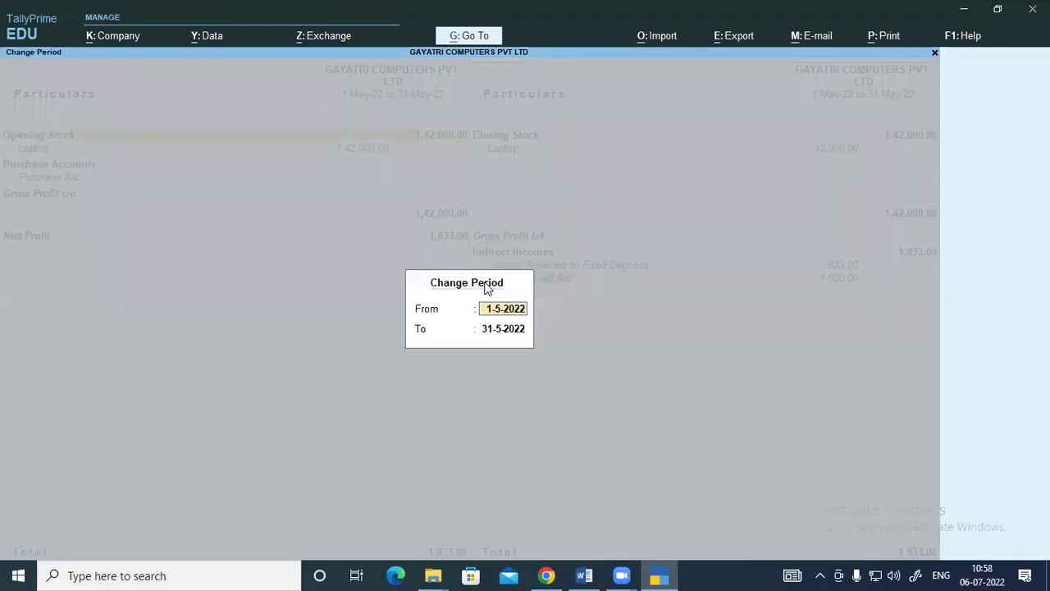
pyautogui.write('01-04')
pyautogui.press('Return')
pyautogui.write('31-03')
pyautogui.press('Return')
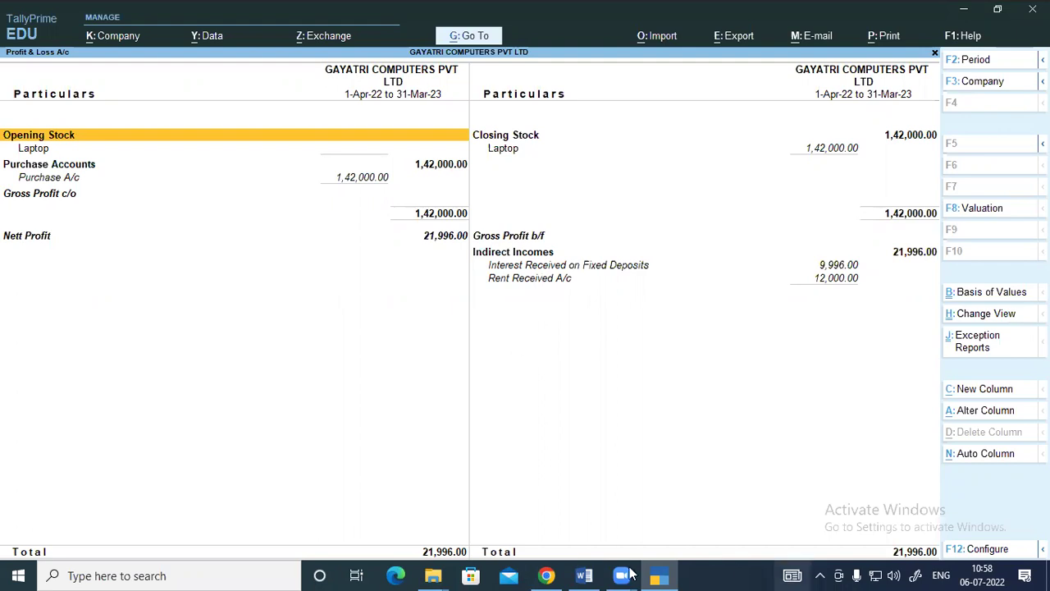
pyautogui.click(584, 575)
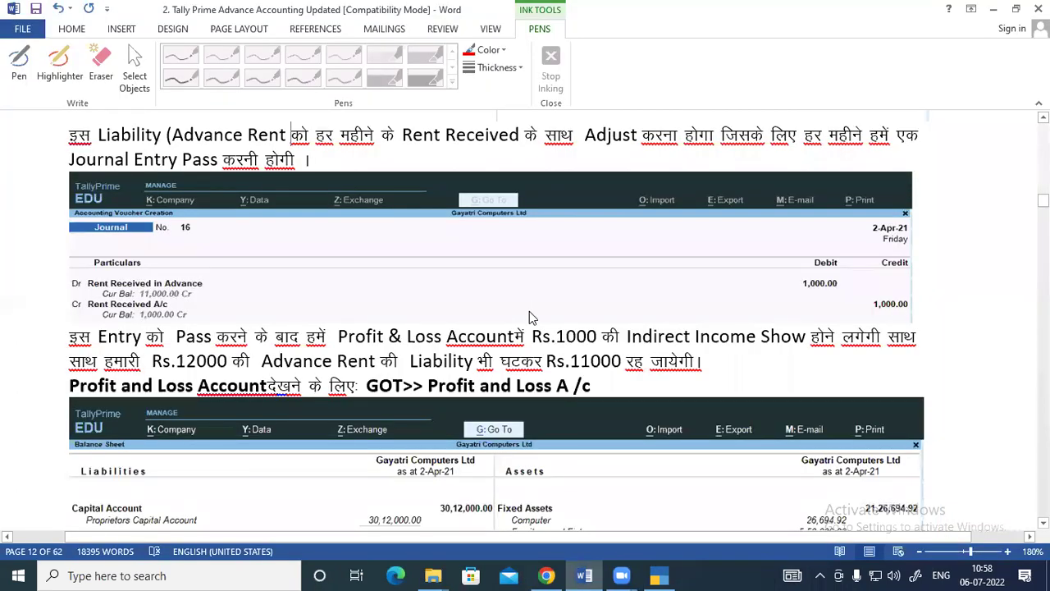
# - Mark the 'To record Depreciation of Asset:' heading with yellow highlighter ink
pyautogui.scroll(-10, 529, 311)
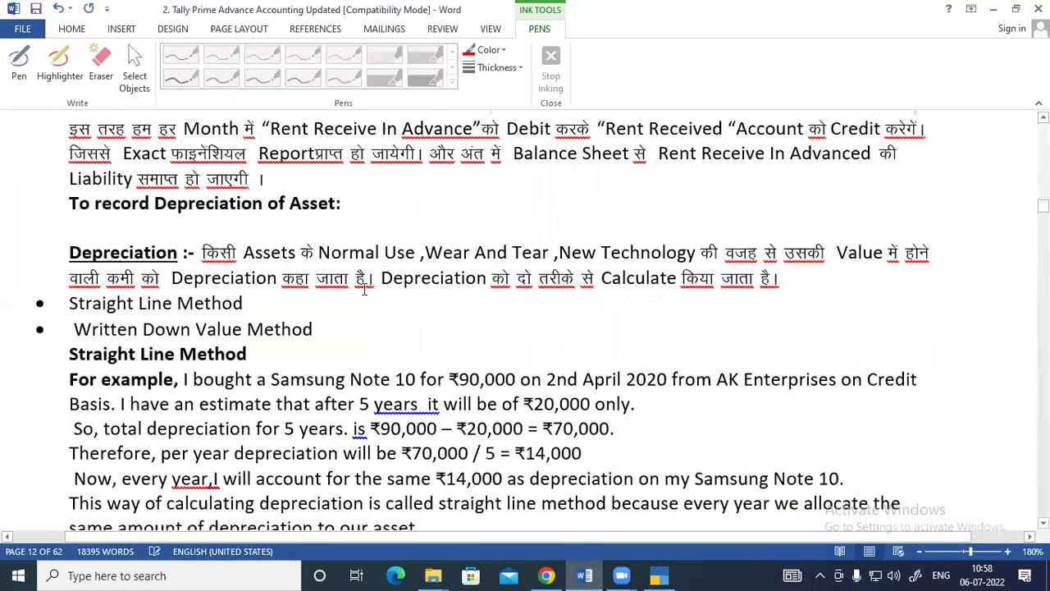
pyautogui.click(59, 205)
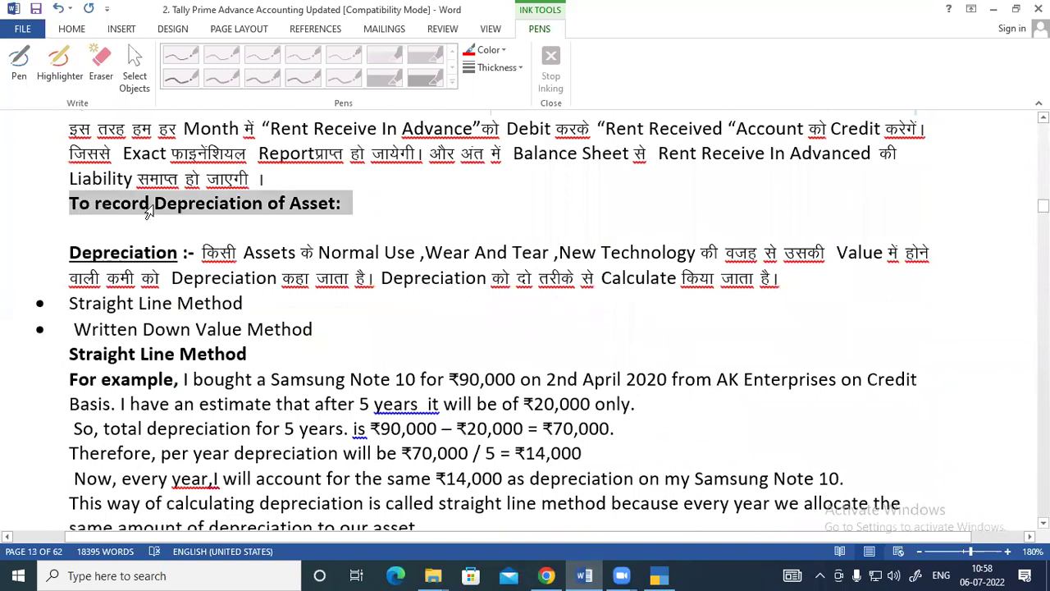
pyautogui.click(68, 67)
pyautogui.click(59, 66)
pyautogui.moveTo(59, 204); pyautogui.dragTo(349, 204)
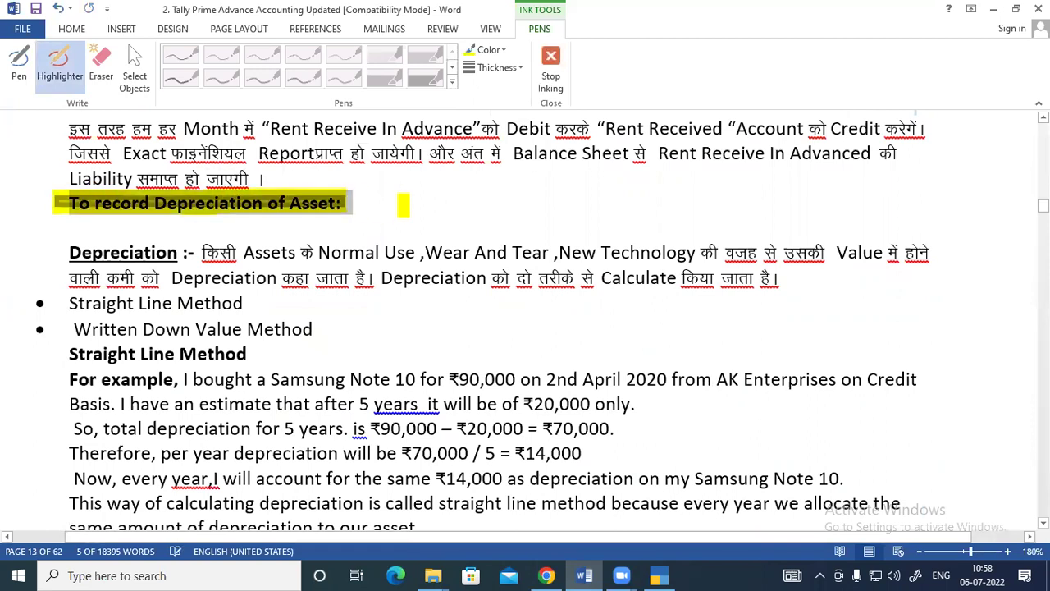
pyautogui.click(403, 205)
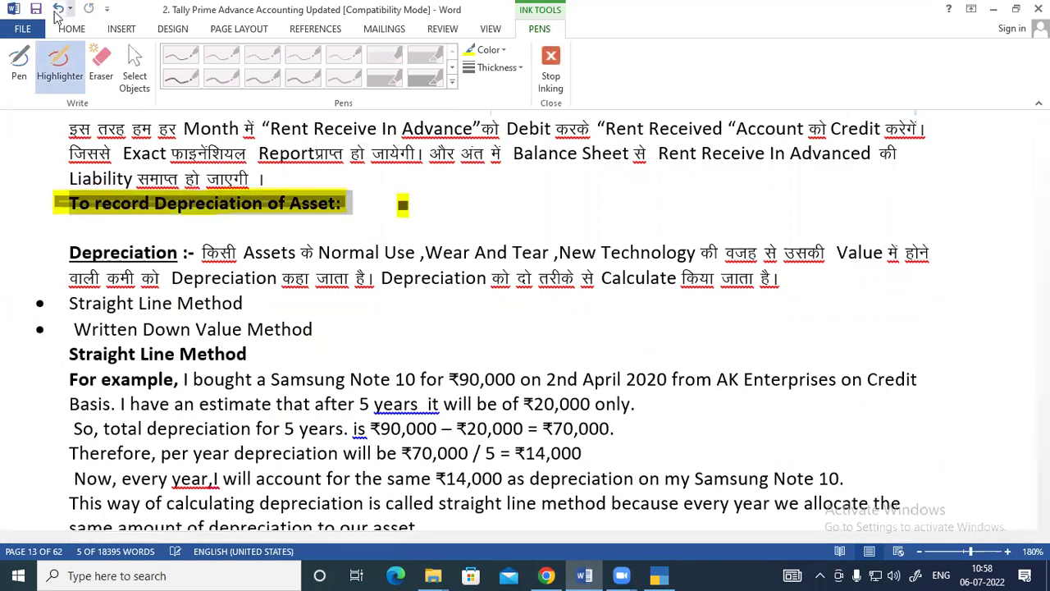
# - Save the notes document and stop highlighter inking
pyautogui.click(35, 11)
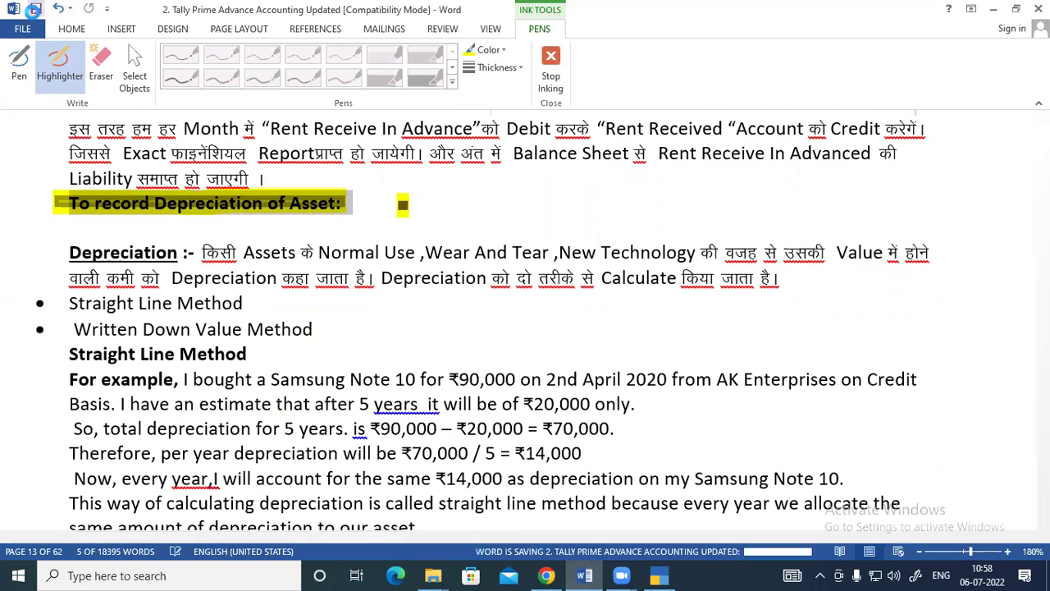
pyautogui.press('Escape')
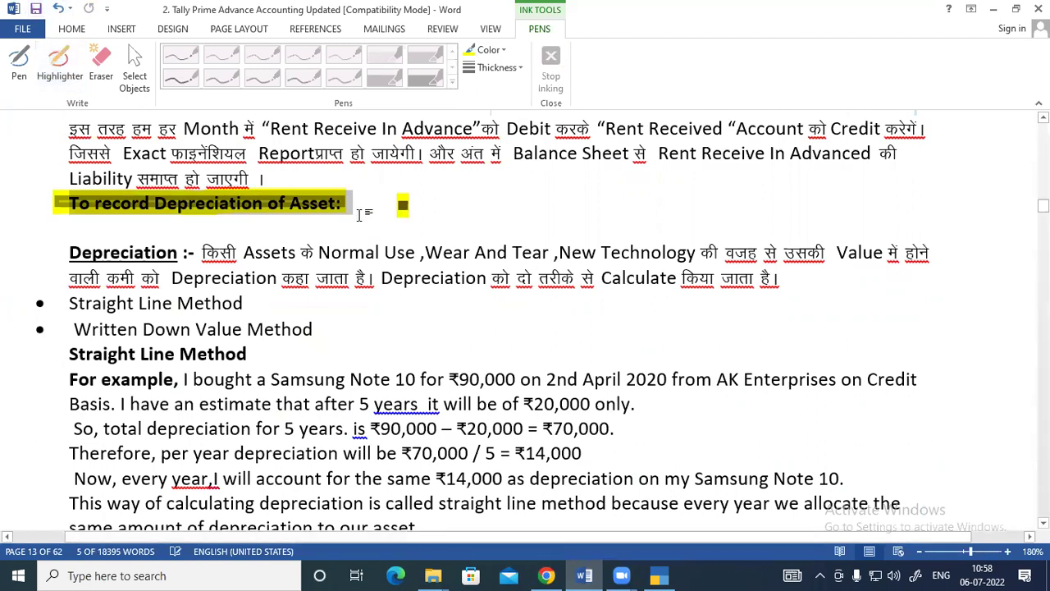
pyautogui.click(369, 211)
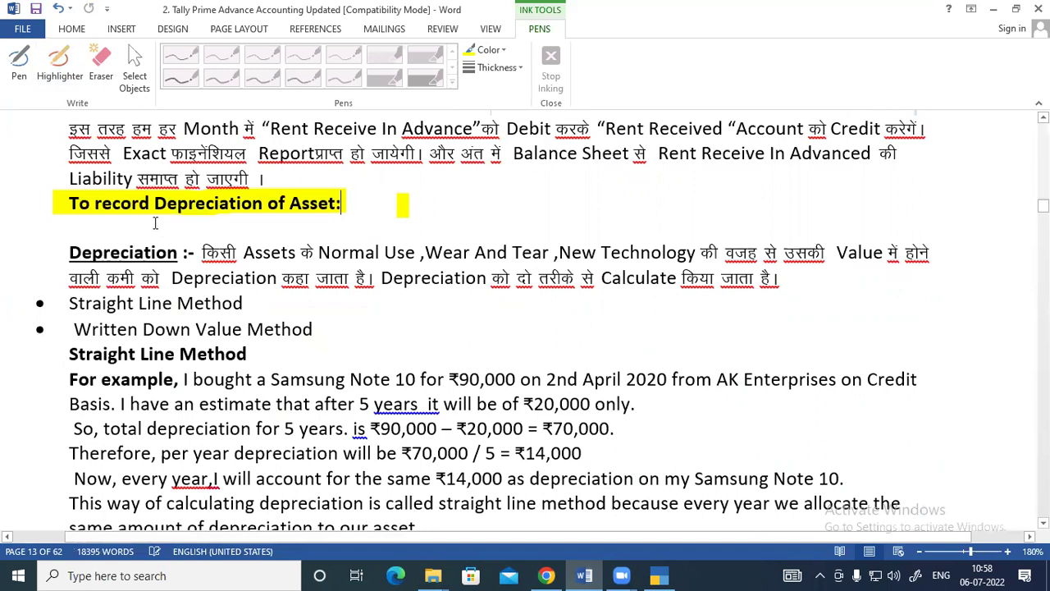